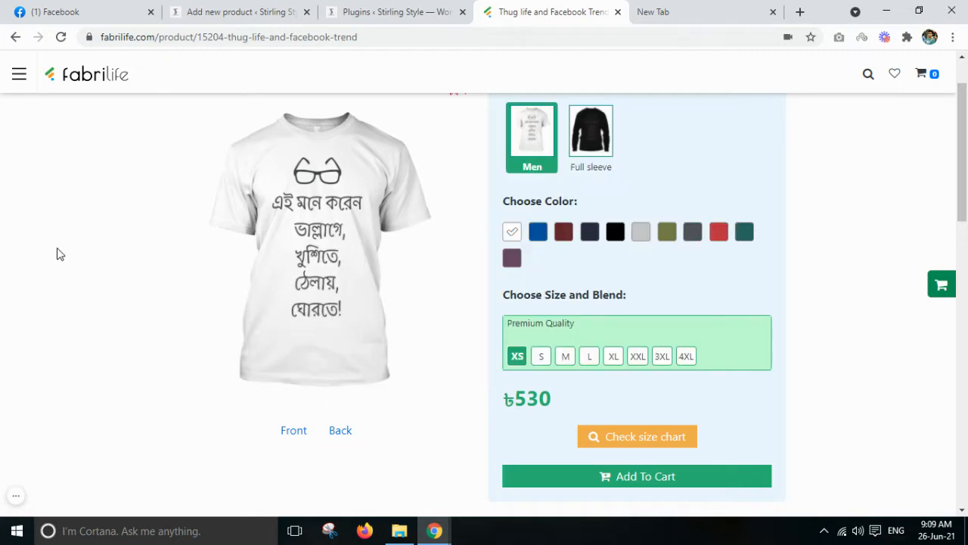
Preview the Thug life and Facebook Trend T-shirt in blue and size 4XL, comparing its image and price across variations.
scroll(808, 294, up, 3)
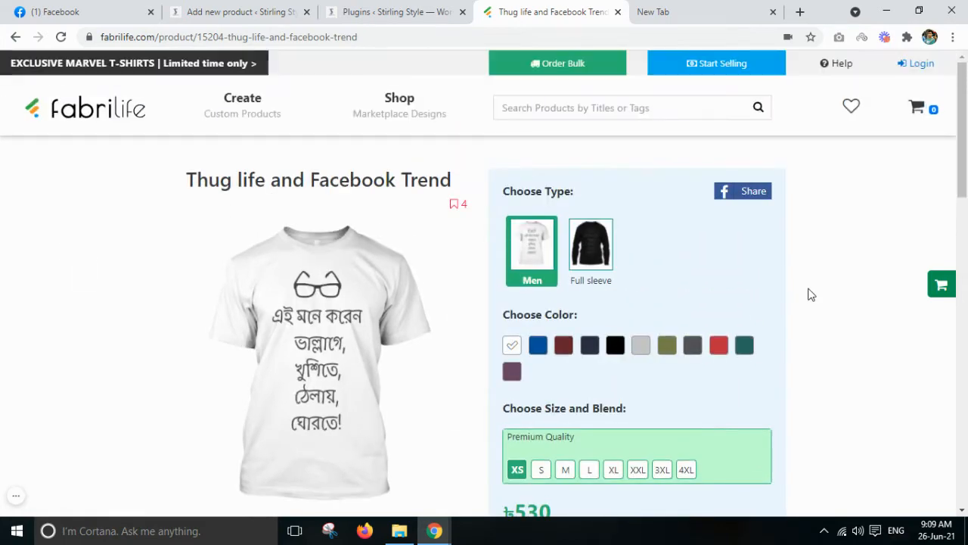
scroll(763, 220, down, 2)
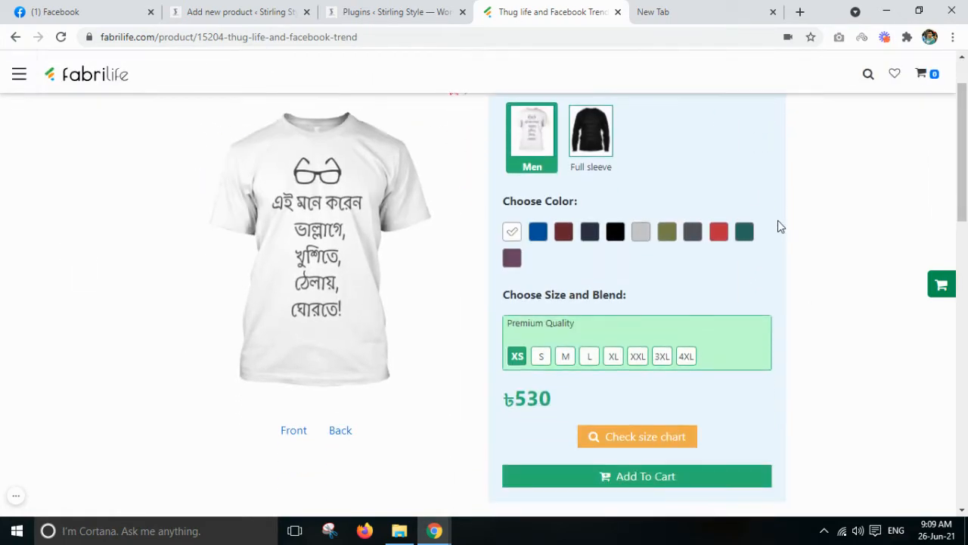
scroll(575, 275, up, 2)
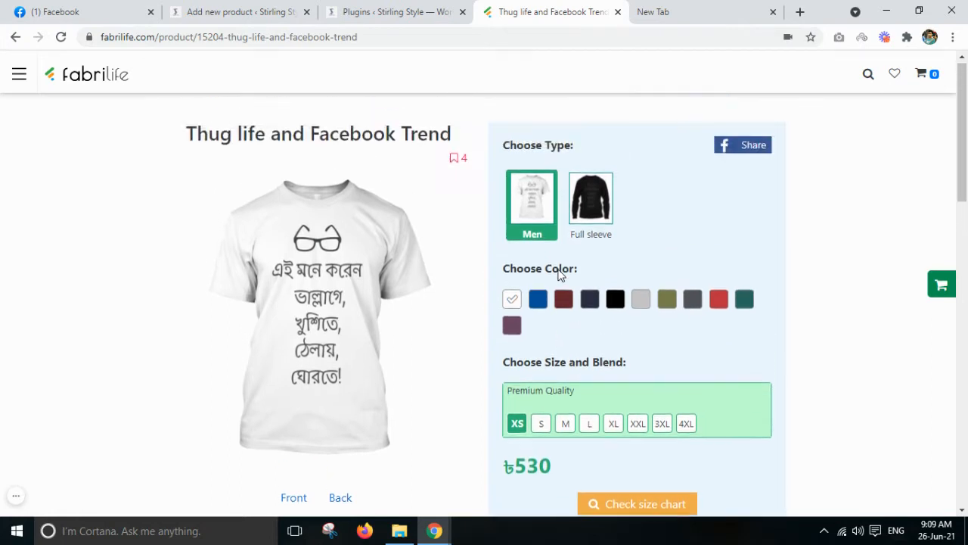
scroll(580, 311, down, 2)
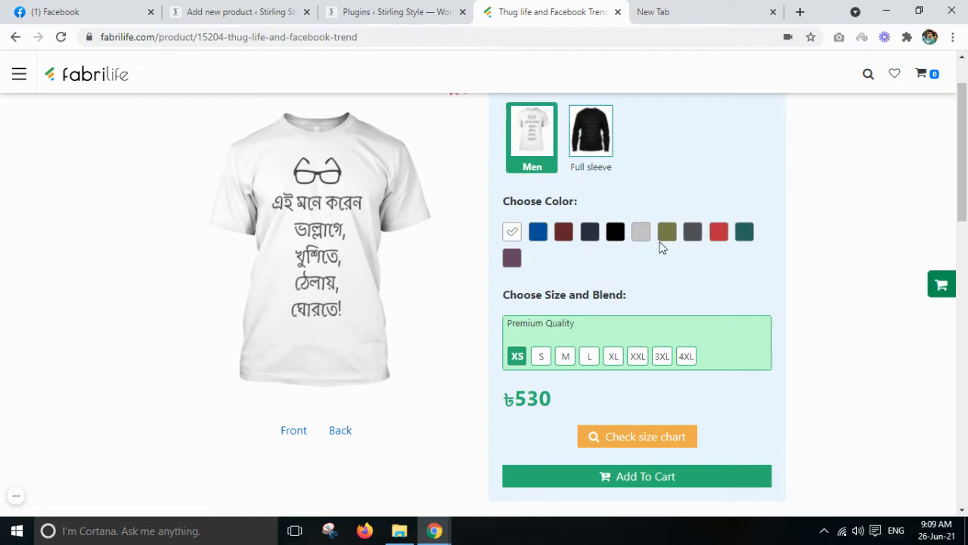
click(538, 231)
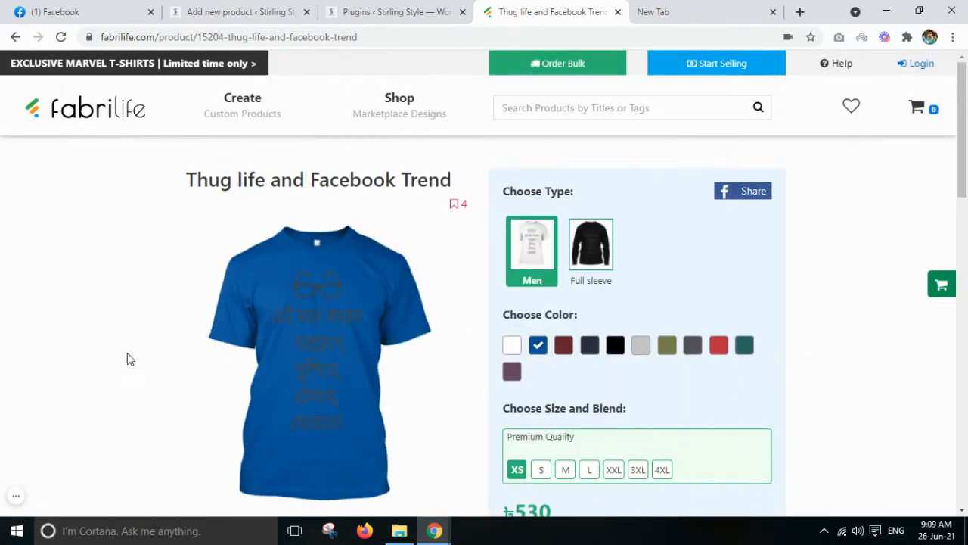
scroll(84, 374, down, 2)
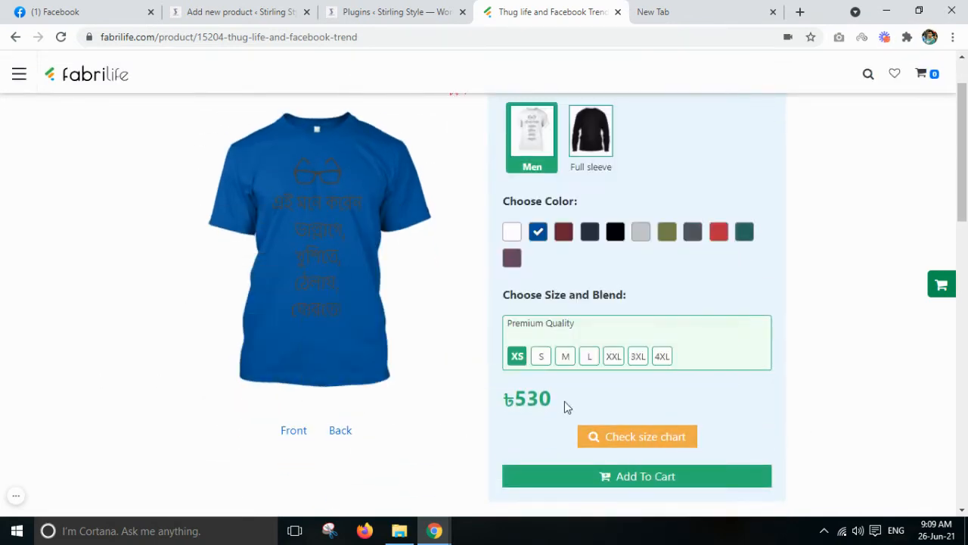
drag(545, 398, 519, 401)
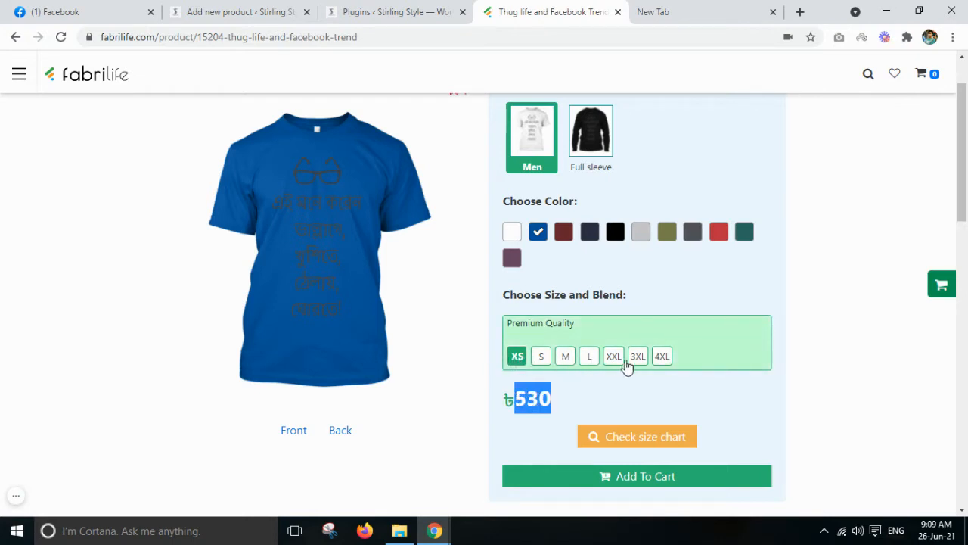
click(662, 357)
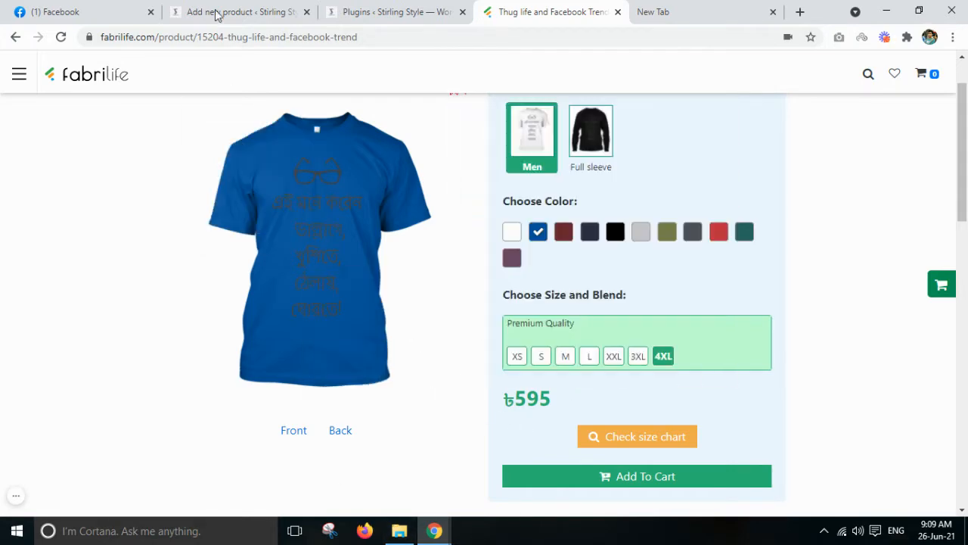
Switch to the store's installed plugins page and copy the plugin name Variation Swatches for WooCommerce.
click(361, 6)
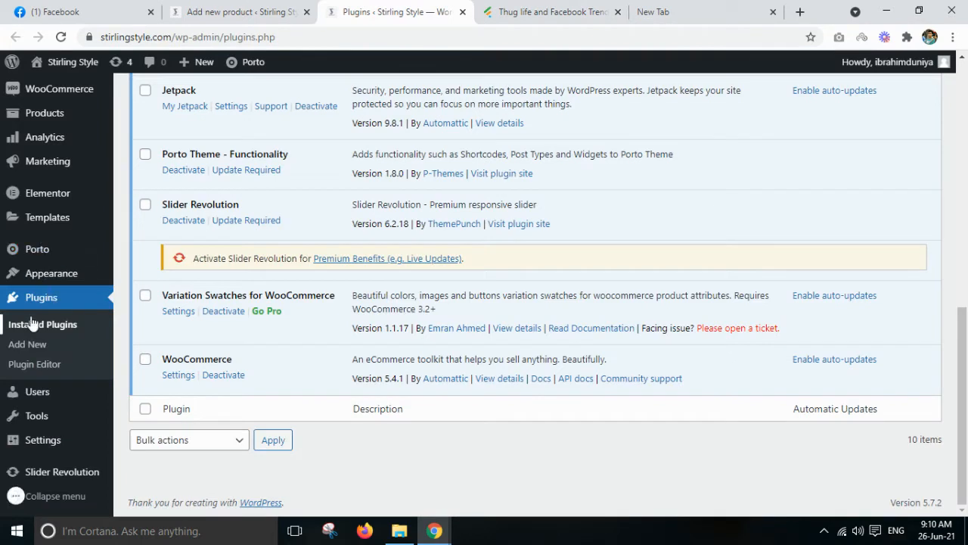
scroll(31, 321, up, 1)
scroll(31, 321, up, 1)
mouse_move(32, 319)
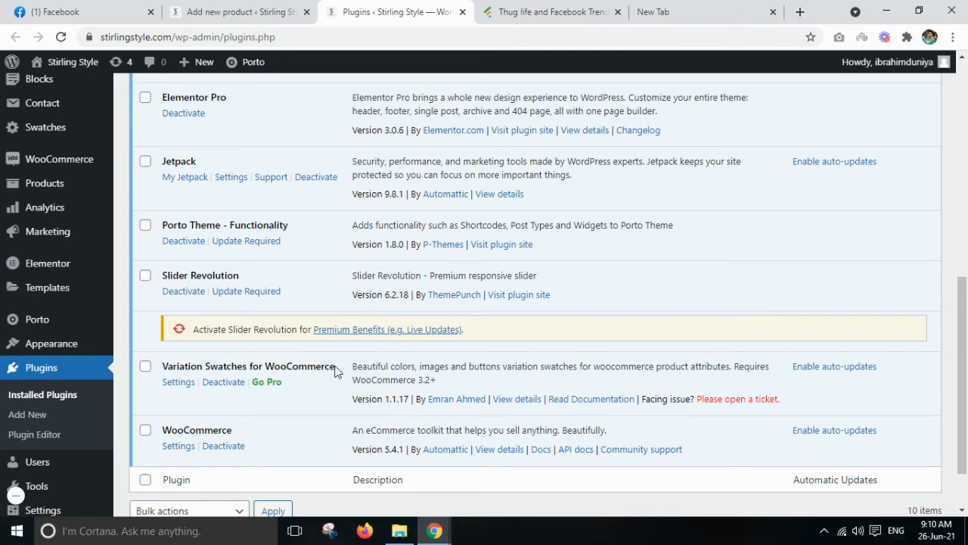
drag(335, 368, 172, 366)
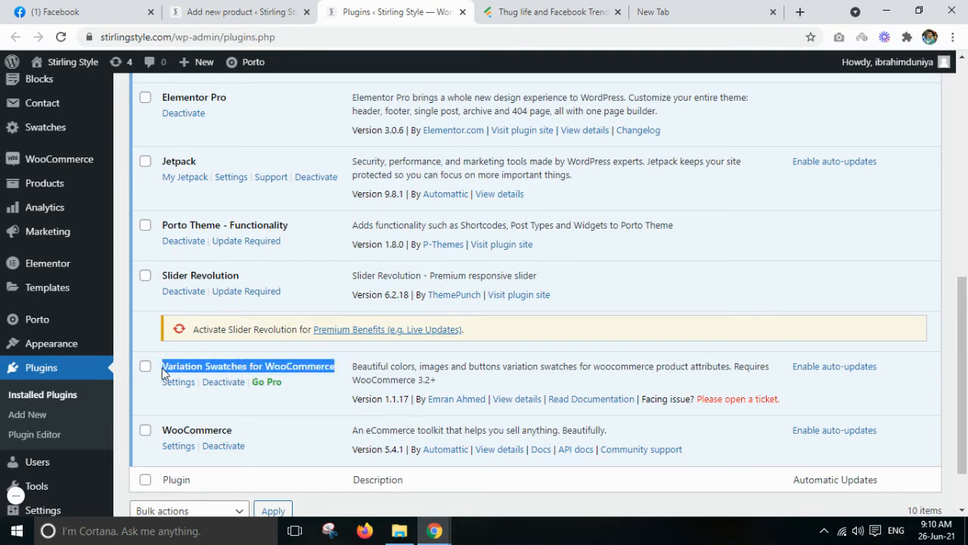
right_click(203, 371)
click(220, 381)
click(236, 383)
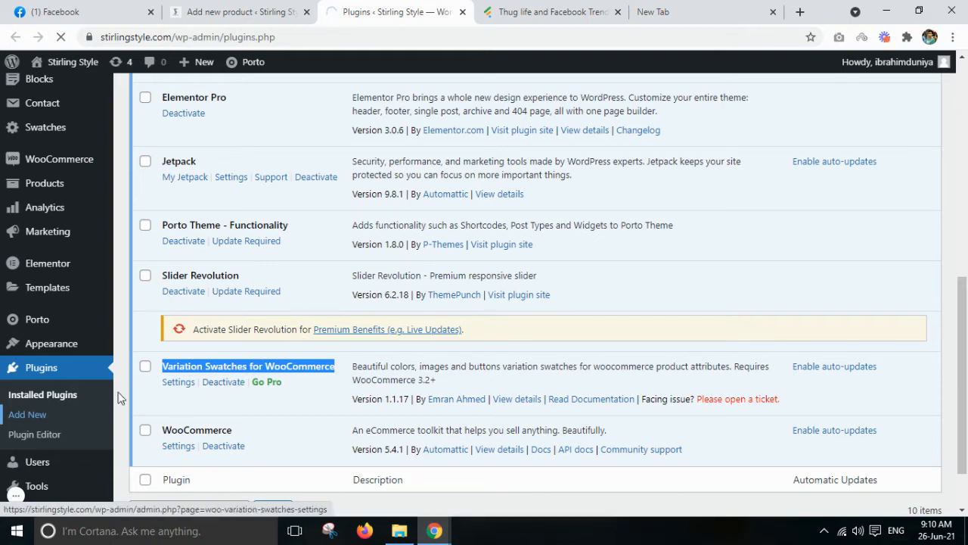
Search the plugins available to add for Variation Swatches for WooCommerce, using the copied name.
click(29, 415)
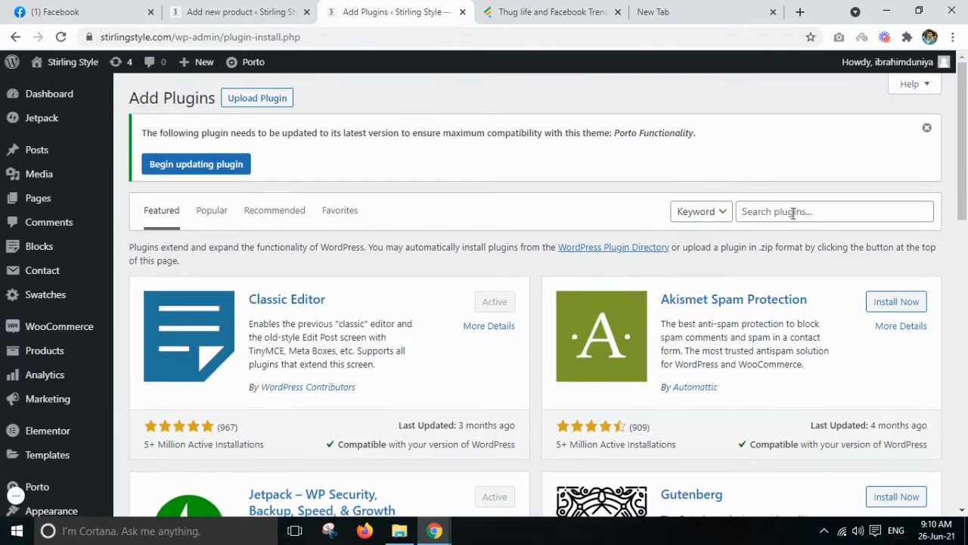
click(793, 212)
key(ctrl+v)
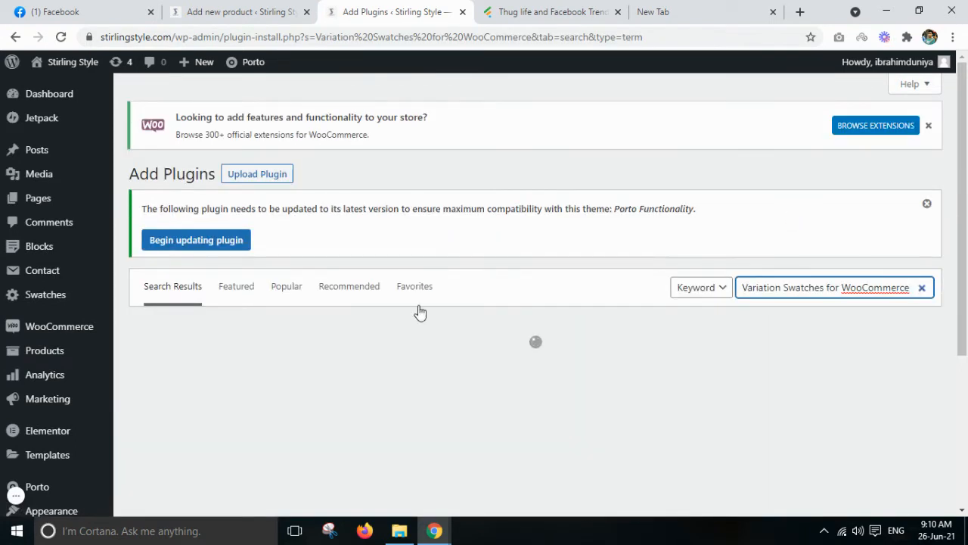
scroll(420, 308, down, 2)
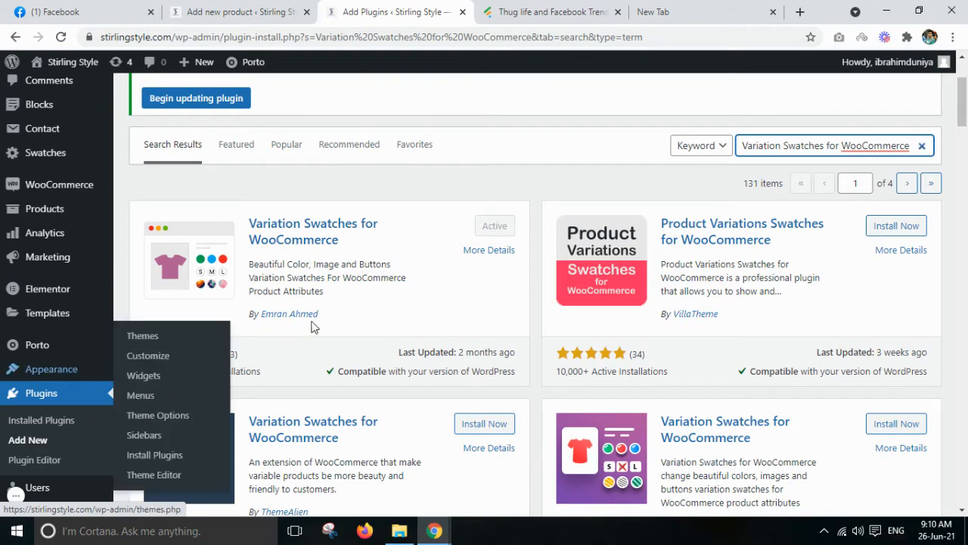
Open the product attributes management page of the store.
scroll(60, 340, up, 1)
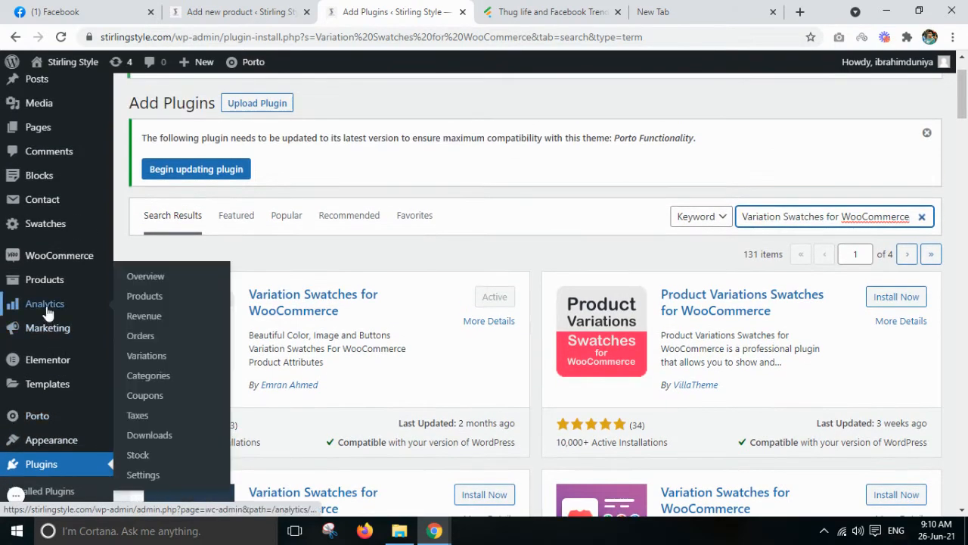
mouse_move(44, 288)
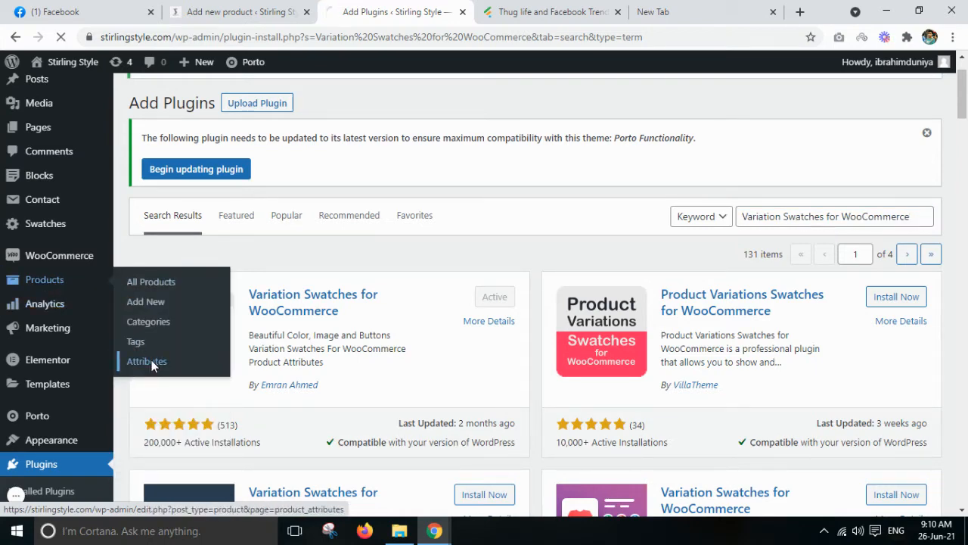
click(152, 361)
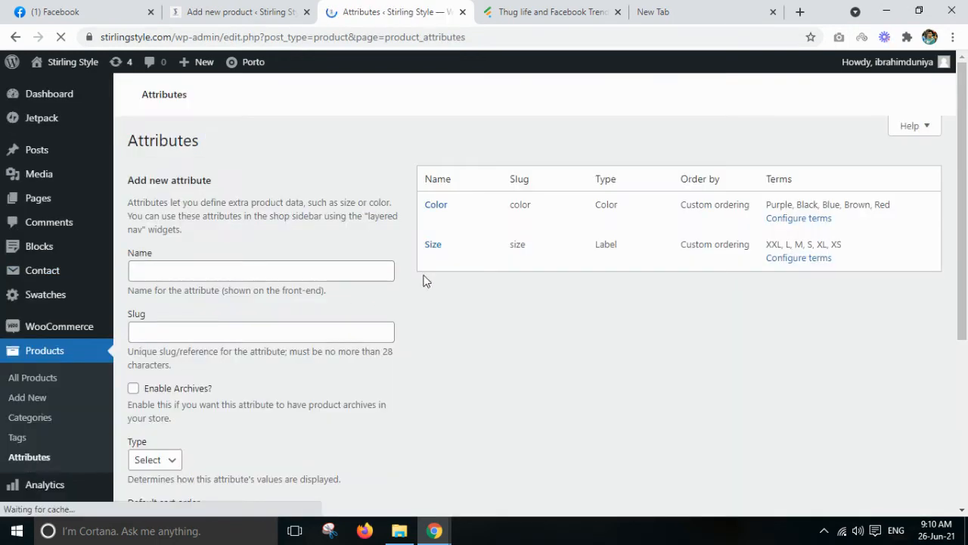
Enter Color2 as the name of the new product attribute.
scroll(418, 248, down, 2)
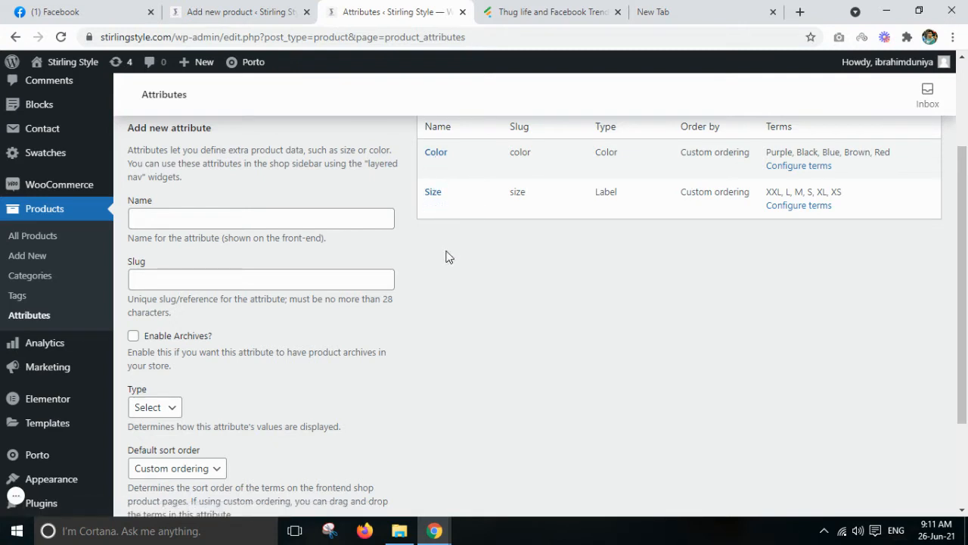
click(267, 215)
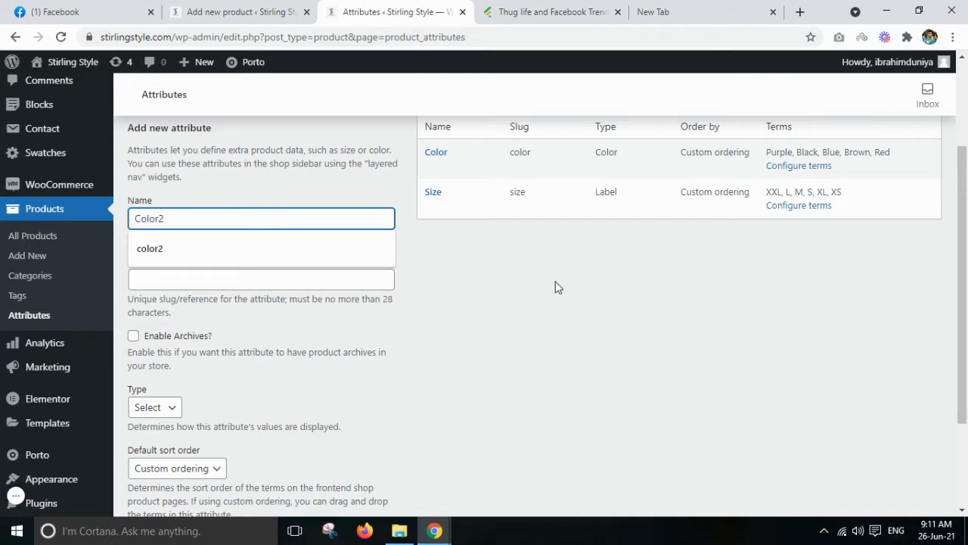
click(155, 369)
Set the new attribute's type to Color, keep custom ordering, and add the attribute.
scroll(160, 349, down, 2)
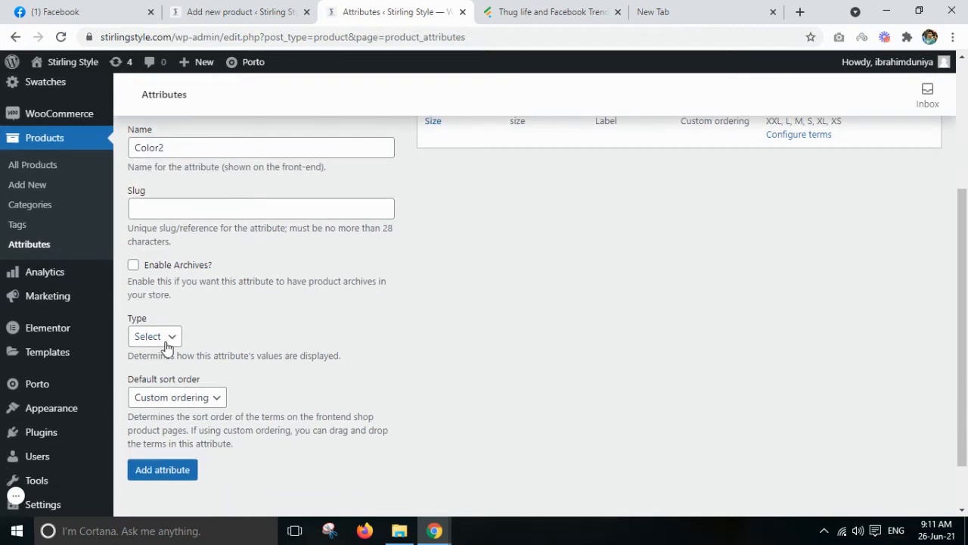
right_click(166, 345)
click(165, 343)
click(160, 342)
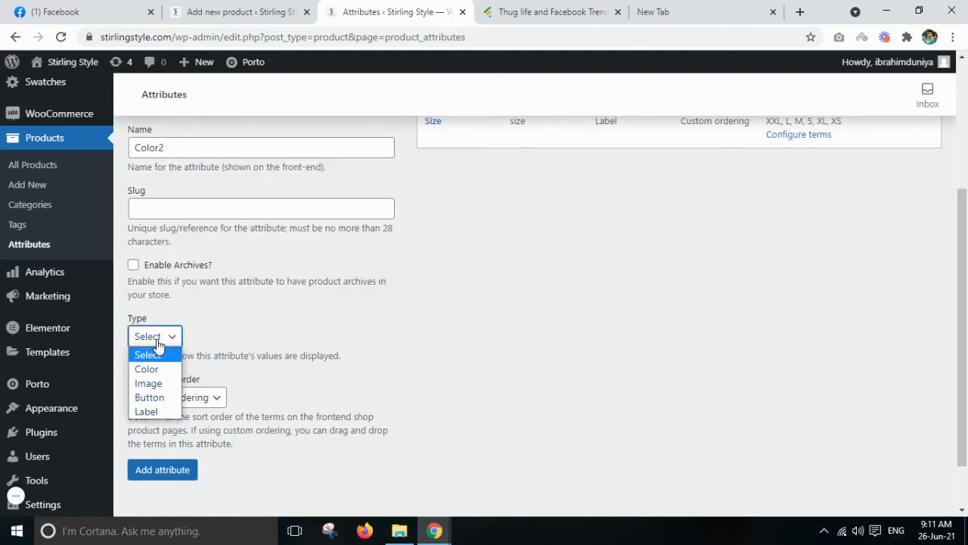
click(155, 341)
right_click(136, 335)
click(135, 338)
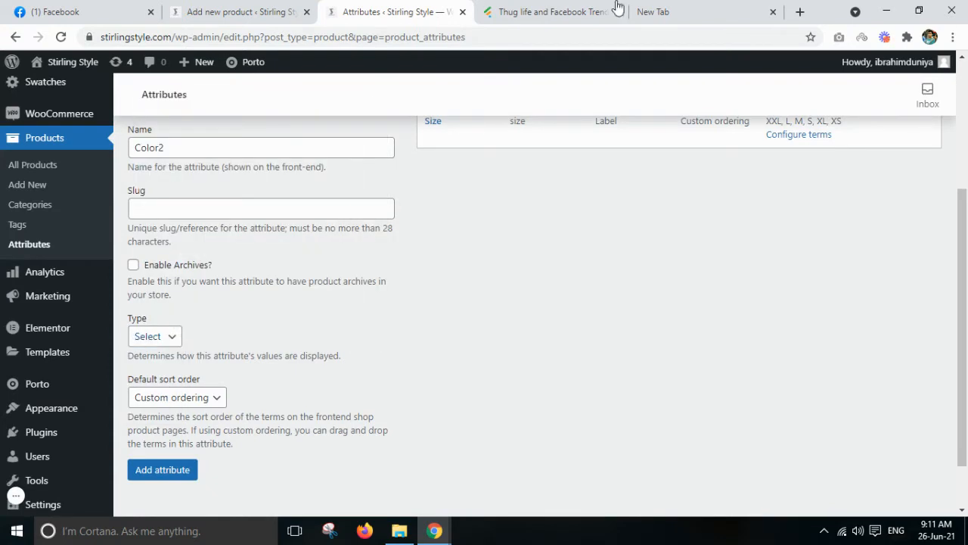
click(148, 340)
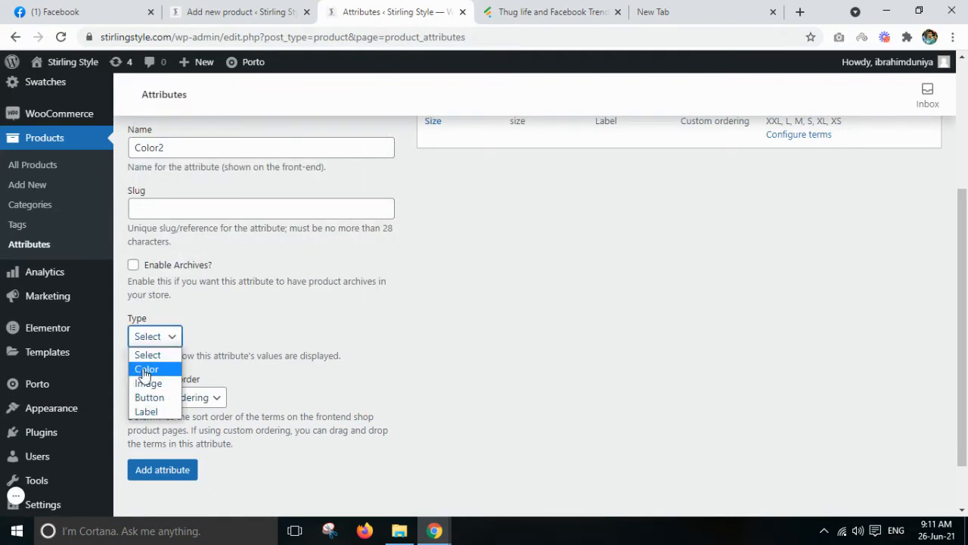
click(144, 368)
click(174, 470)
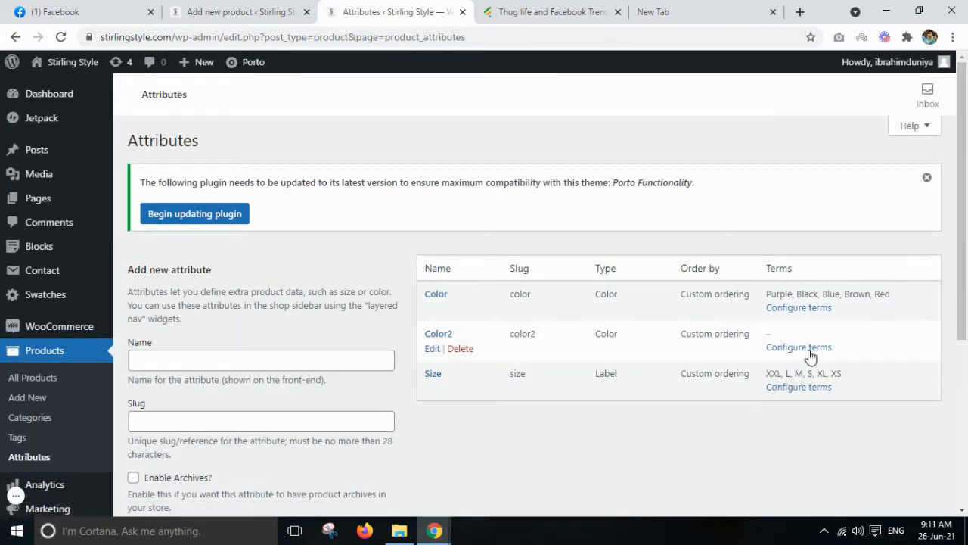
Open the terms of the Color2 attribute and add a new term named White.
click(809, 348)
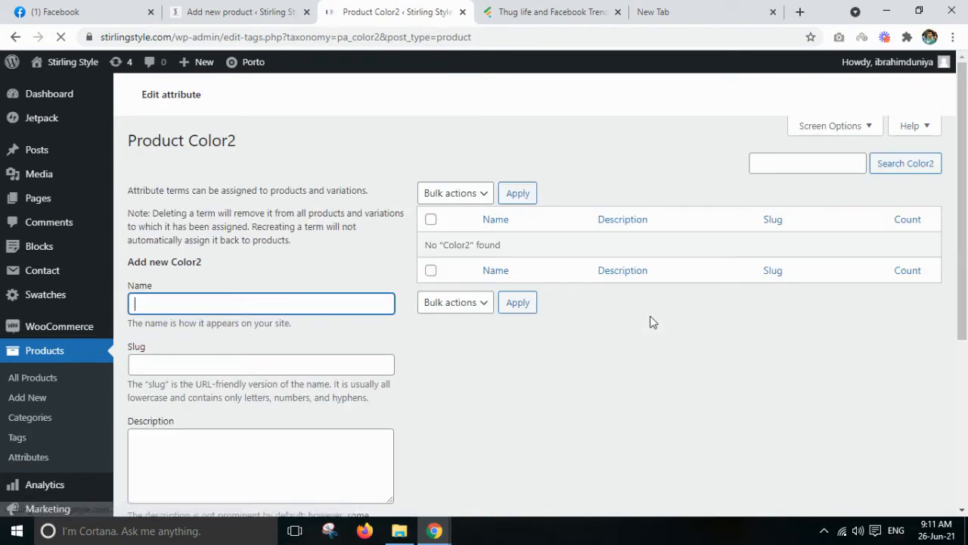
scroll(180, 323, down, 1)
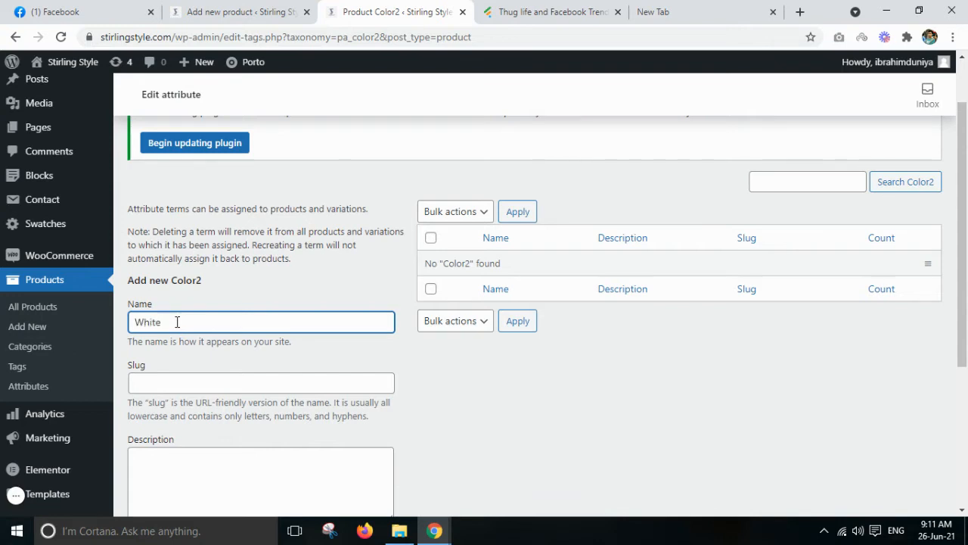
scroll(178, 318, down, 2)
scroll(197, 401, down, 1)
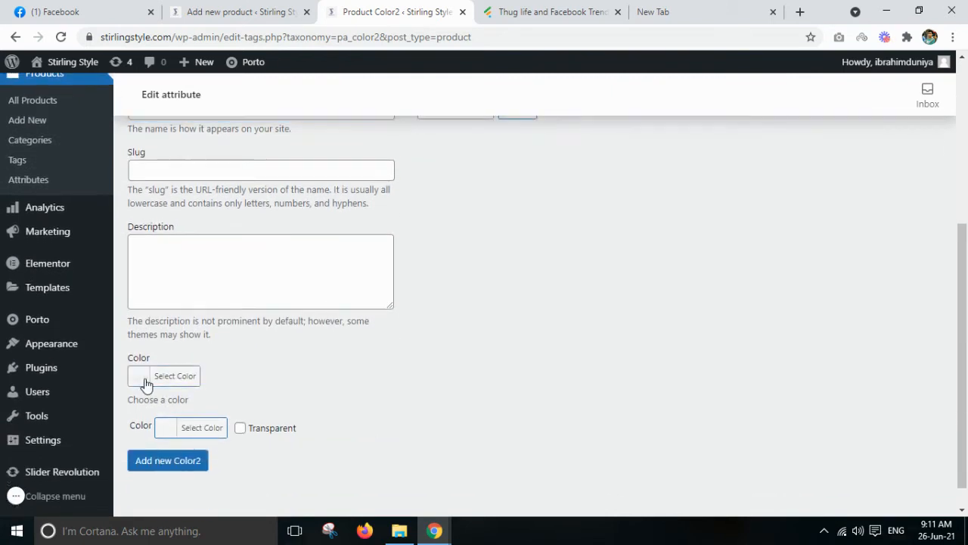
click(146, 385)
scroll(169, 406, down, 1)
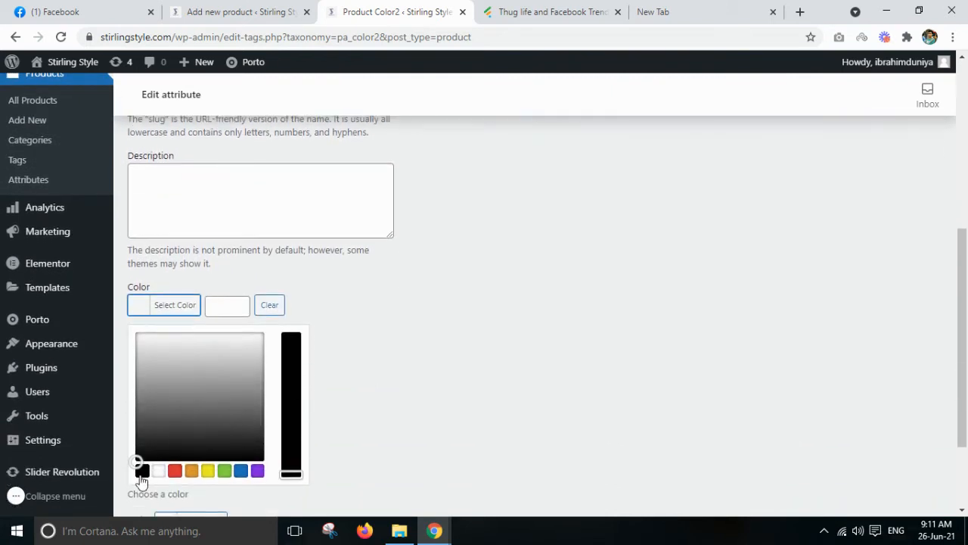
click(135, 309)
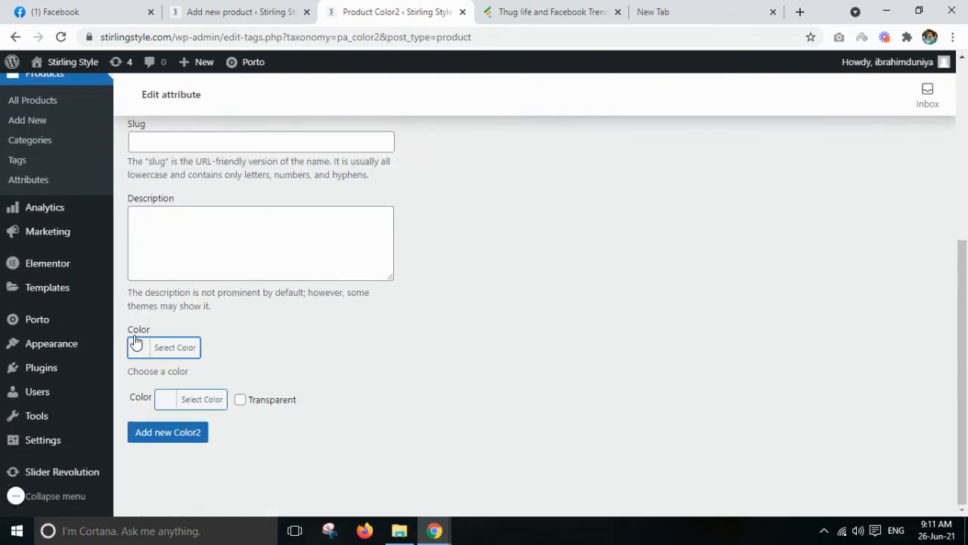
click(159, 432)
scroll(500, 401, up, 3)
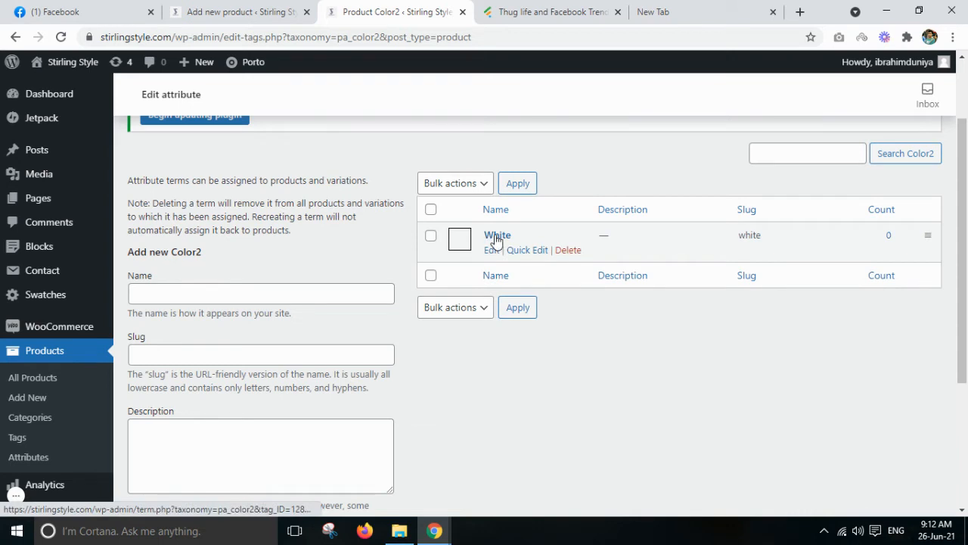
click(264, 298)
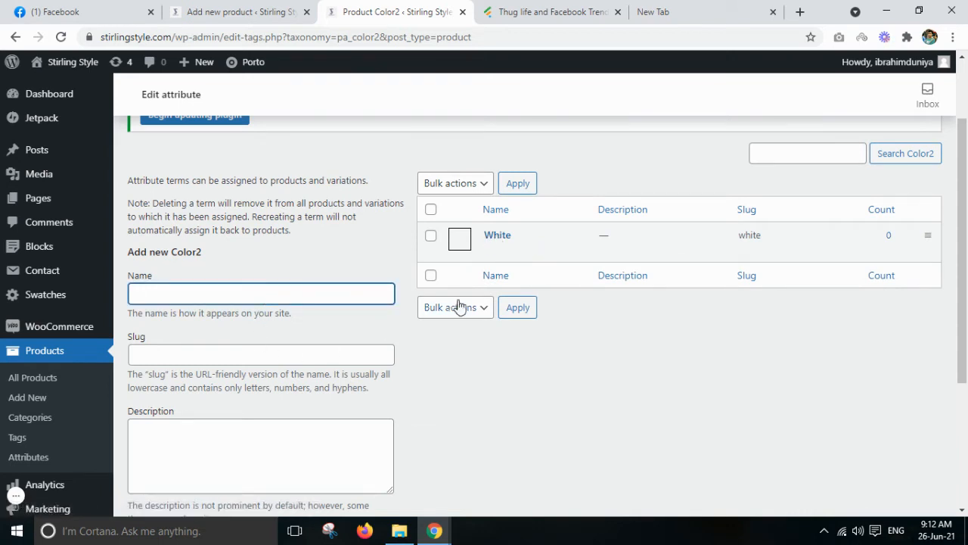
Return to the product attributes list and delete the Color2 attribute.
click(16, 459)
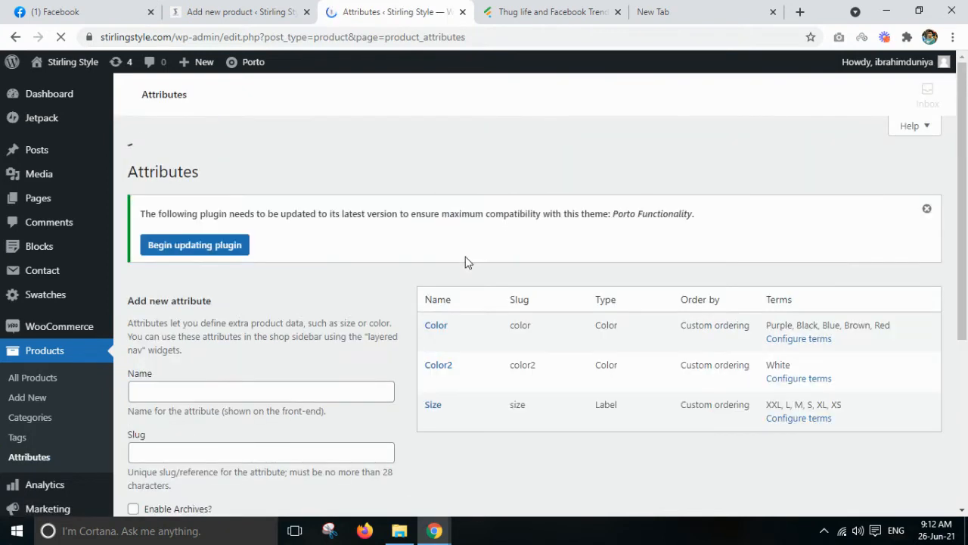
scroll(477, 352, down, 1)
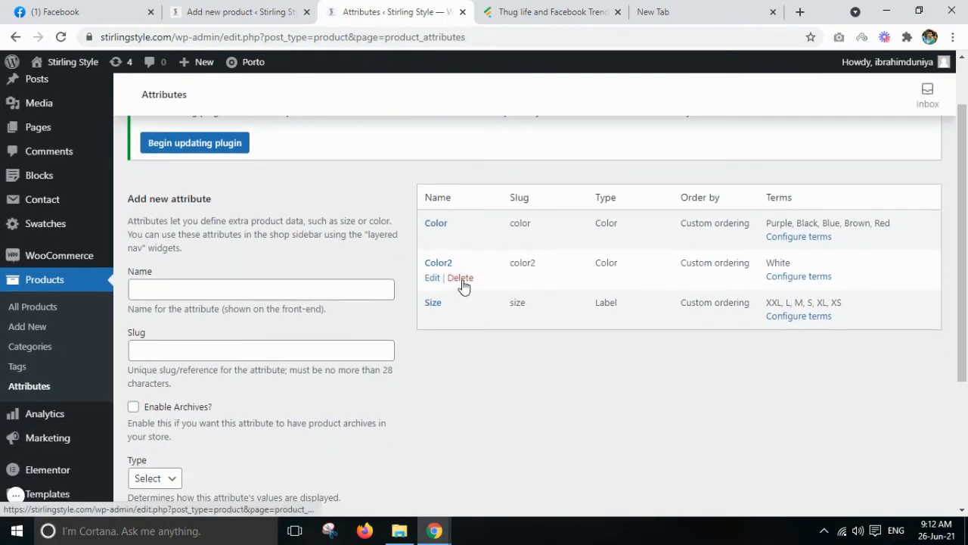
click(463, 286)
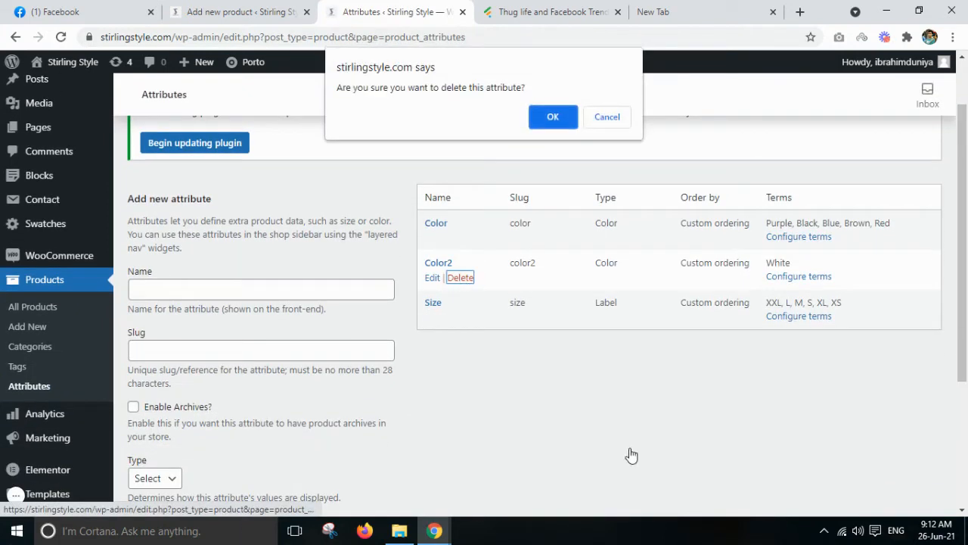
click(566, 121)
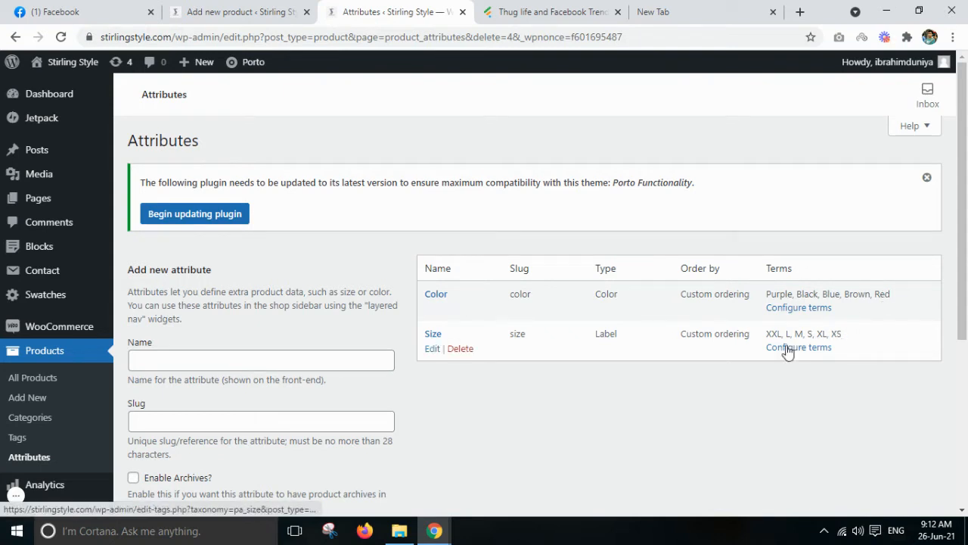
Open the terms of the Size attribute and look through its list of sizes.
click(817, 349)
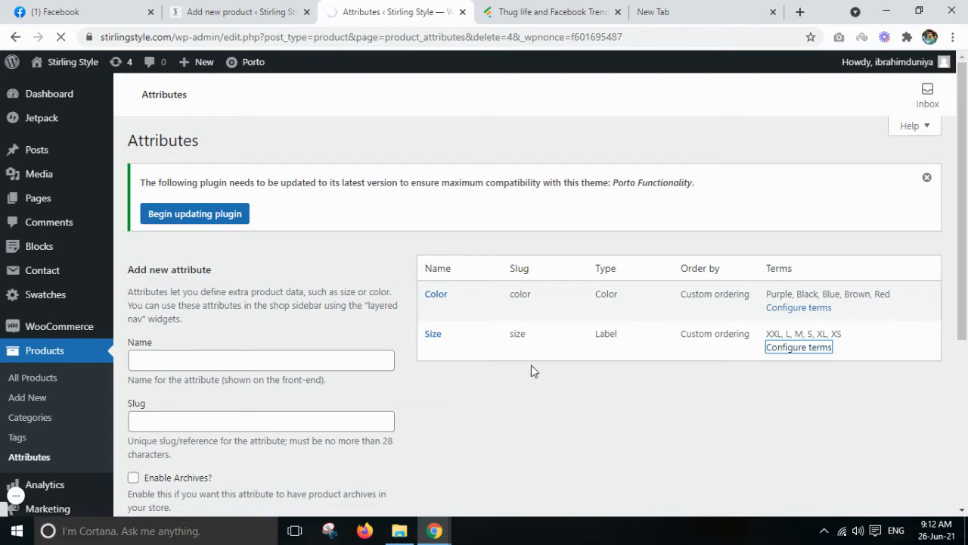
click(800, 346)
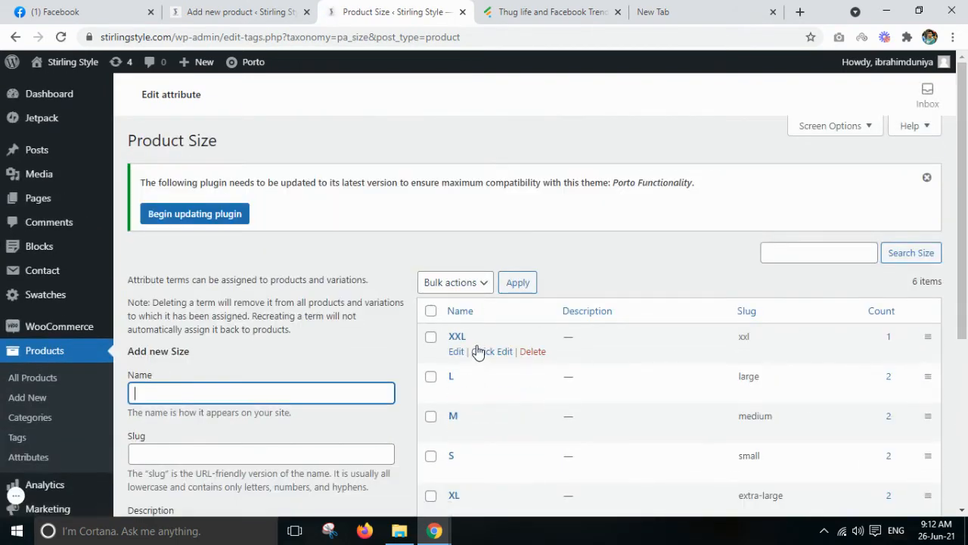
scroll(474, 443, down, 1)
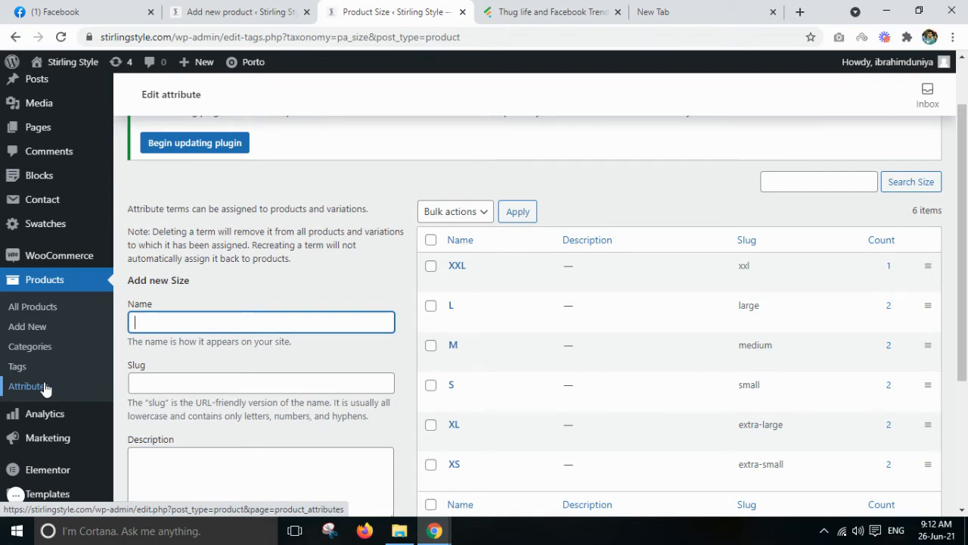
Open the form for adding a new product and dismiss the plugin update notice.
click(34, 327)
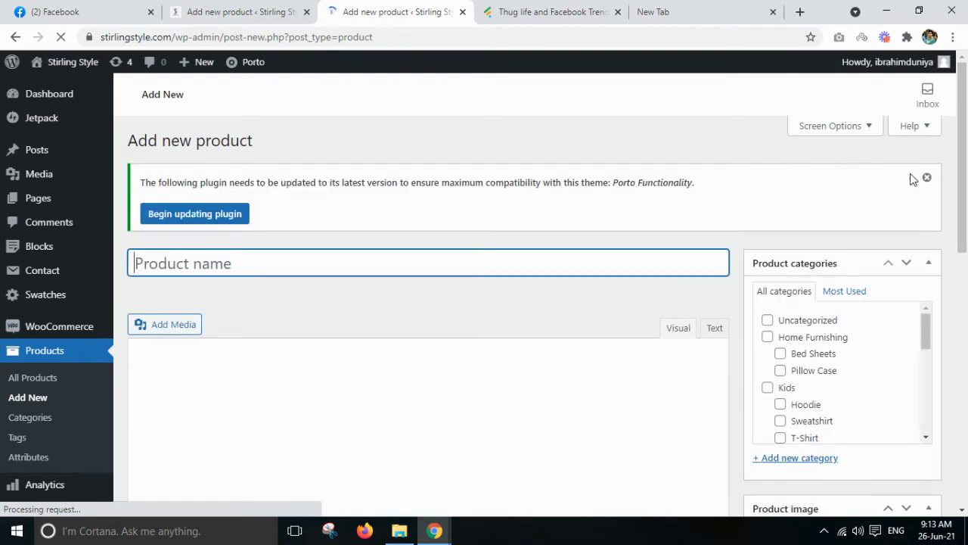
click(926, 178)
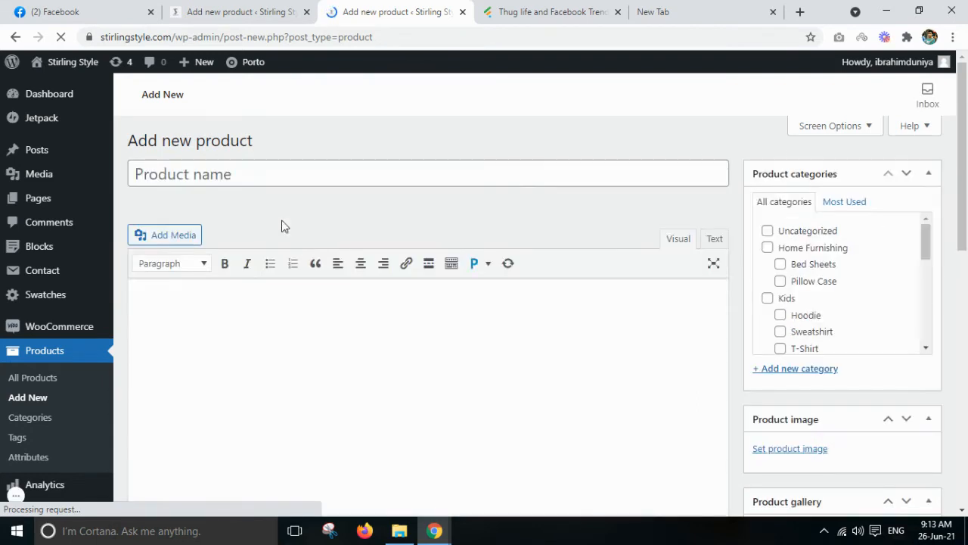
click(266, 178)
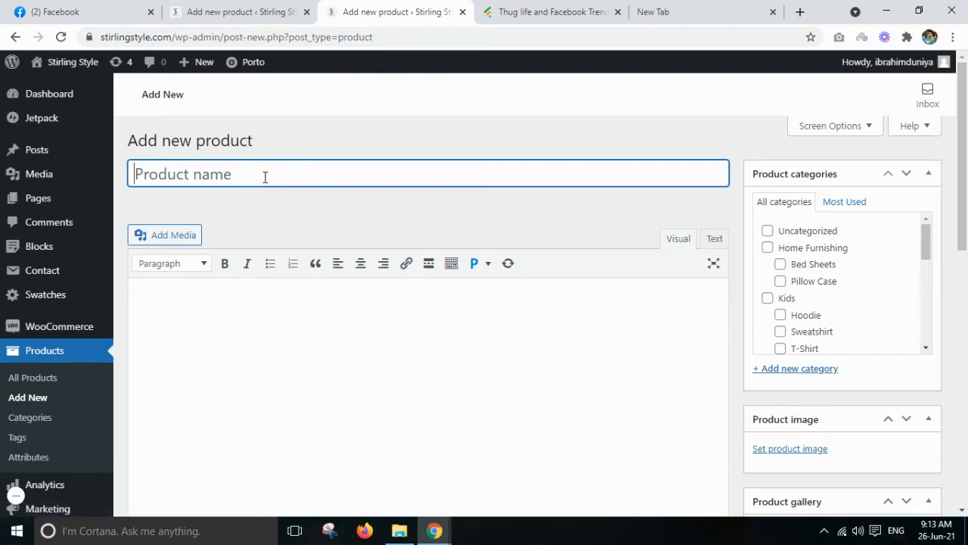
text(Variation Swatches for WooCommerce)
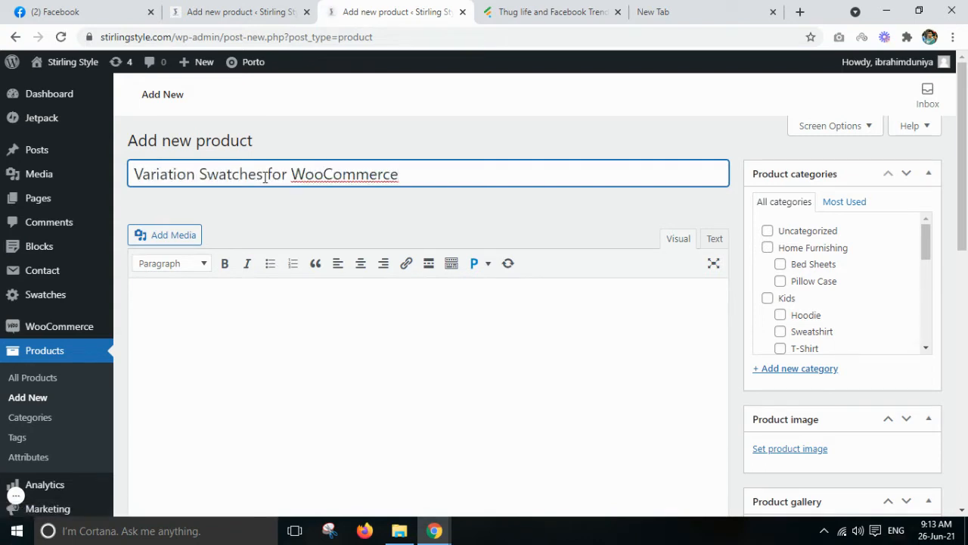
key(ctrl+a)
key(BackSpace)
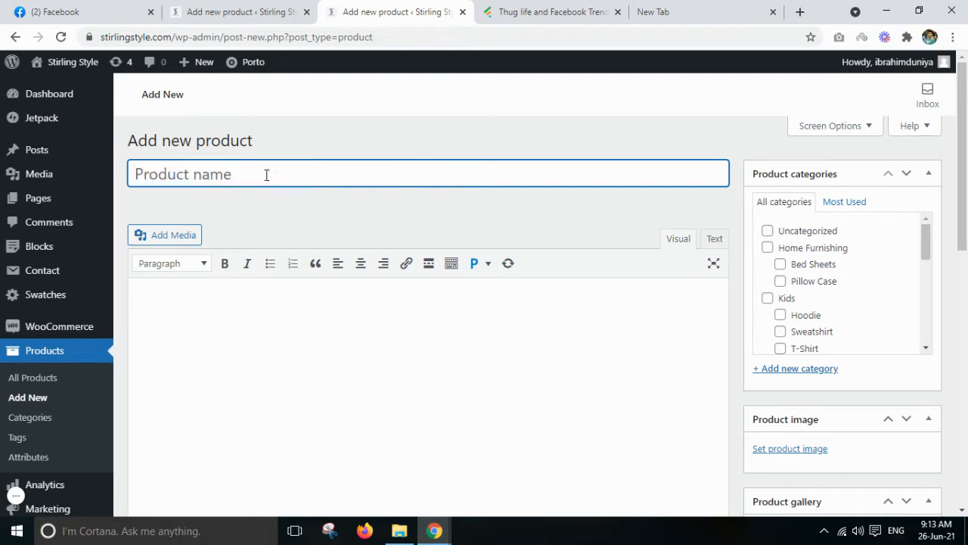
Copy the text Cable knit Jumper from the address bar of the New Tab page and enter it as the product name.
click(673, 7)
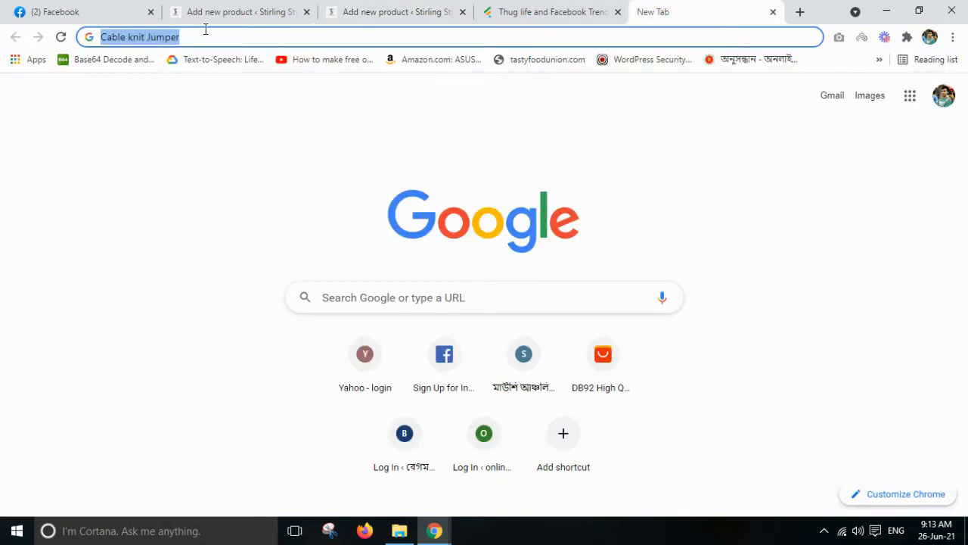
click(340, 11)
text(Cable knit Jumper)
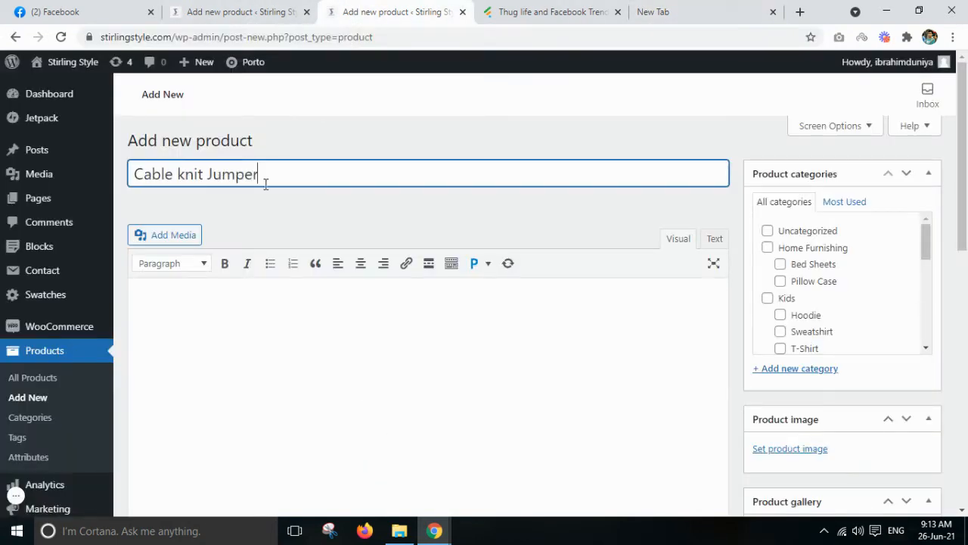
Switch the product description editor to text mode and enter Test Purpose as the description.
click(715, 241)
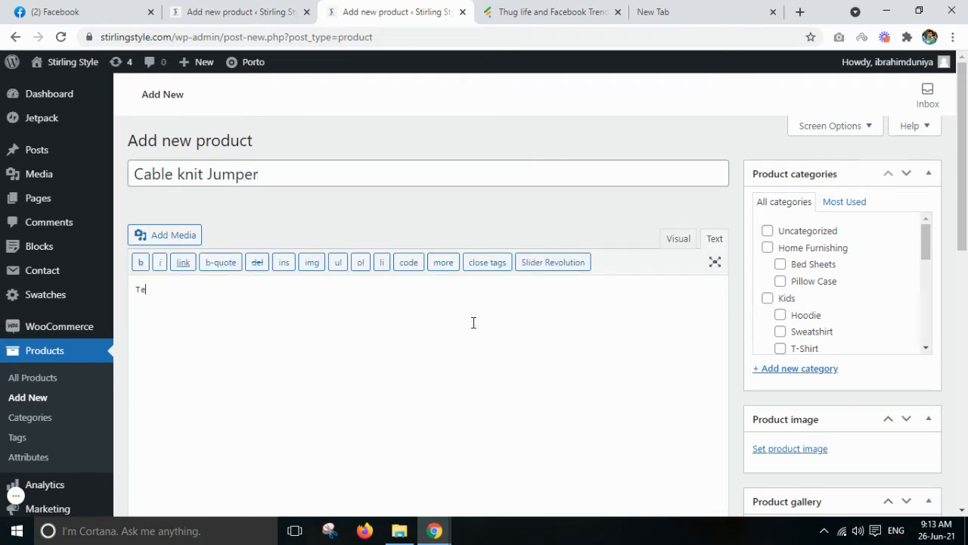
key(BackSpace)
key(BackSpace)
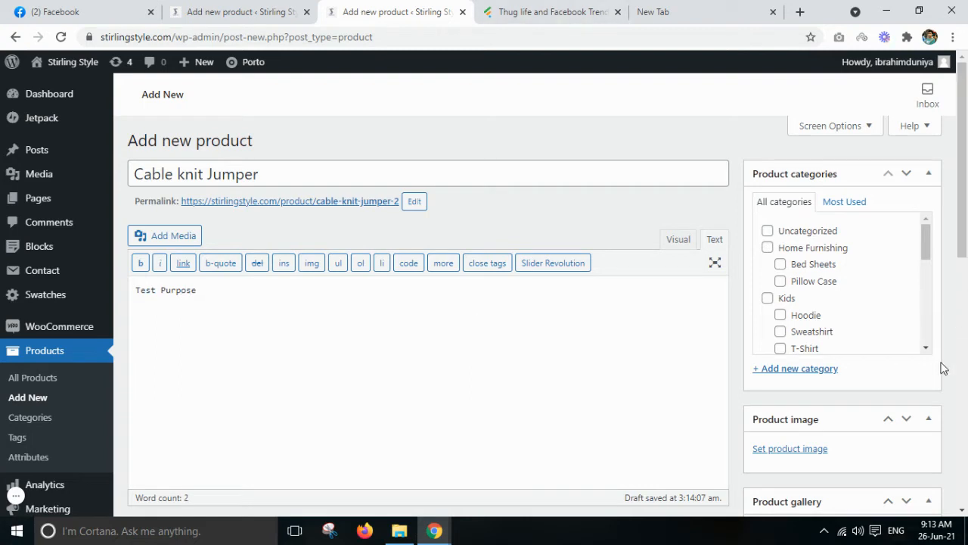
Assign the product to the Men category and its Jumper subcategory.
scroll(804, 259, down, 1)
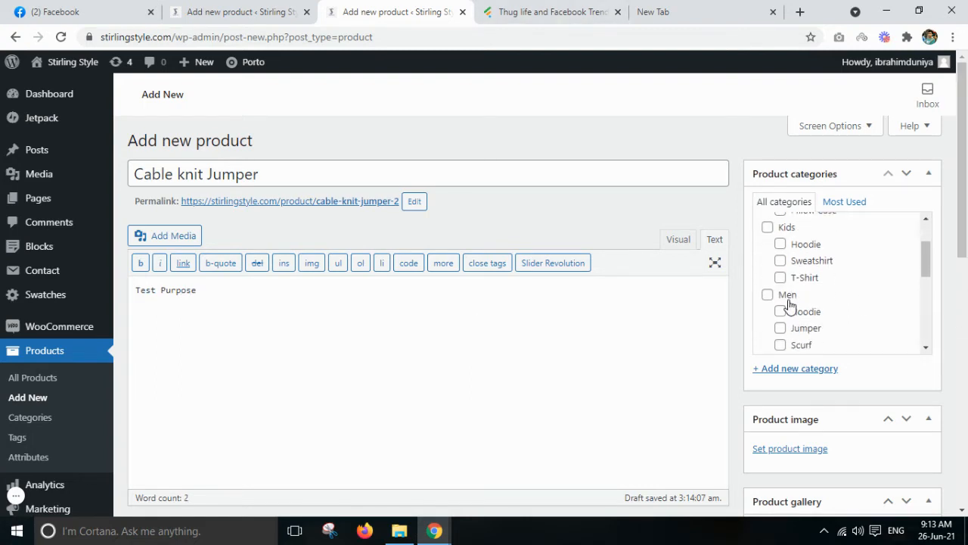
click(786, 297)
click(806, 331)
Set STST-HOME1.jpg, the picture of four jumpers, from the media library as the product image.
scroll(449, 391, down, 2)
scroll(828, 316, up, 1)
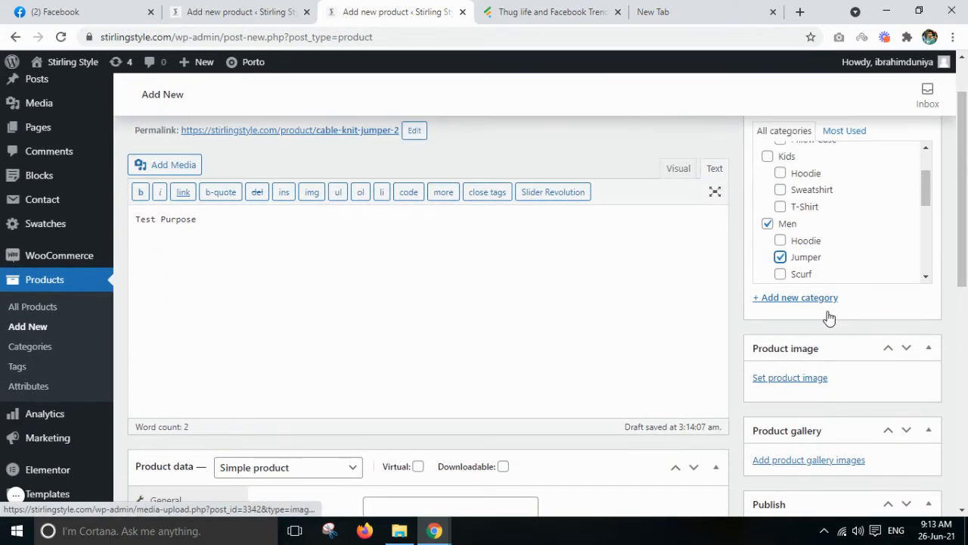
click(791, 378)
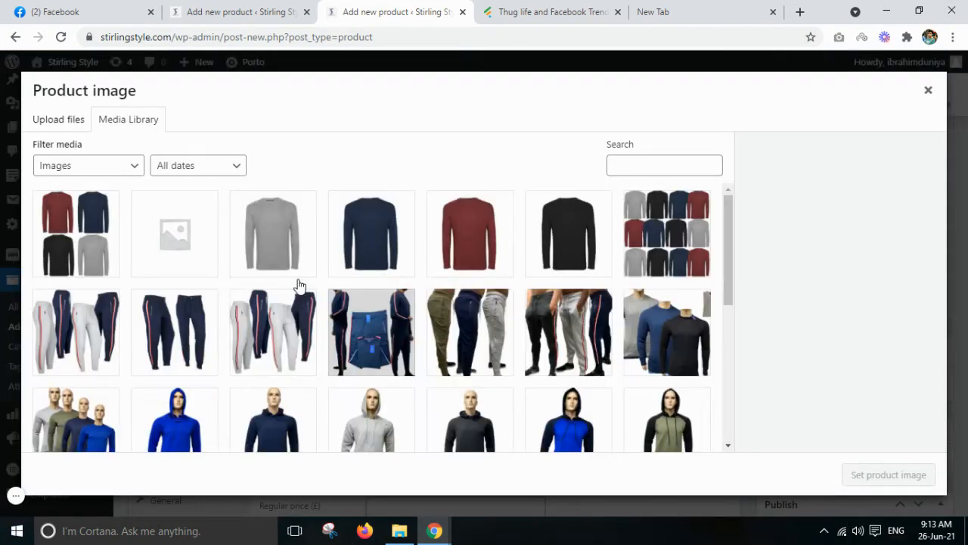
click(90, 250)
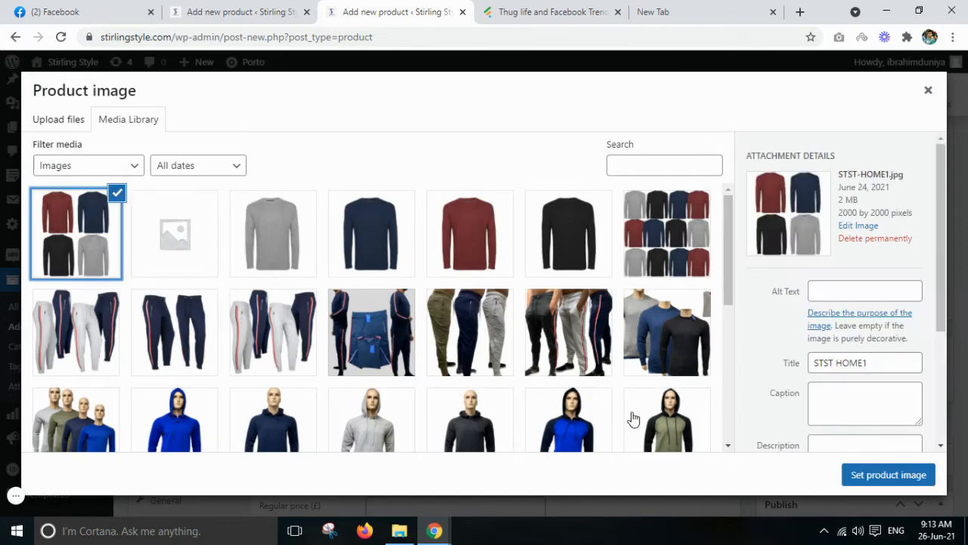
click(867, 475)
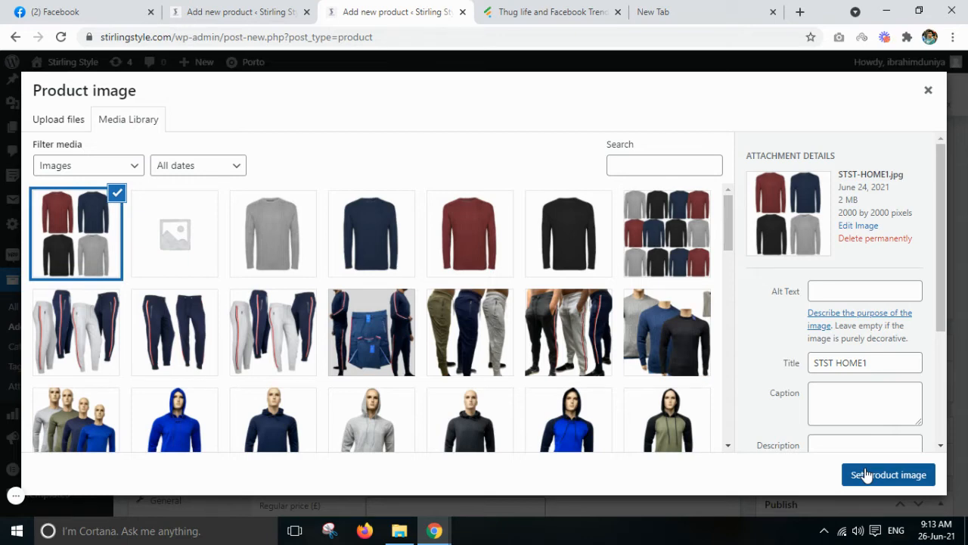
click(868, 475)
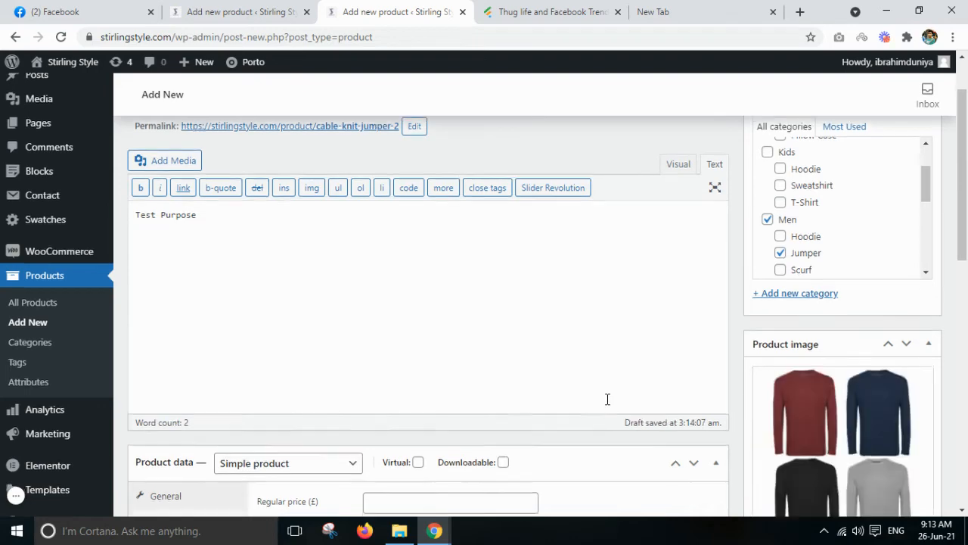
Change the product type in the product data to Variable product.
scroll(607, 398, down, 3)
scroll(607, 405, up, 3)
scroll(608, 405, down, 5)
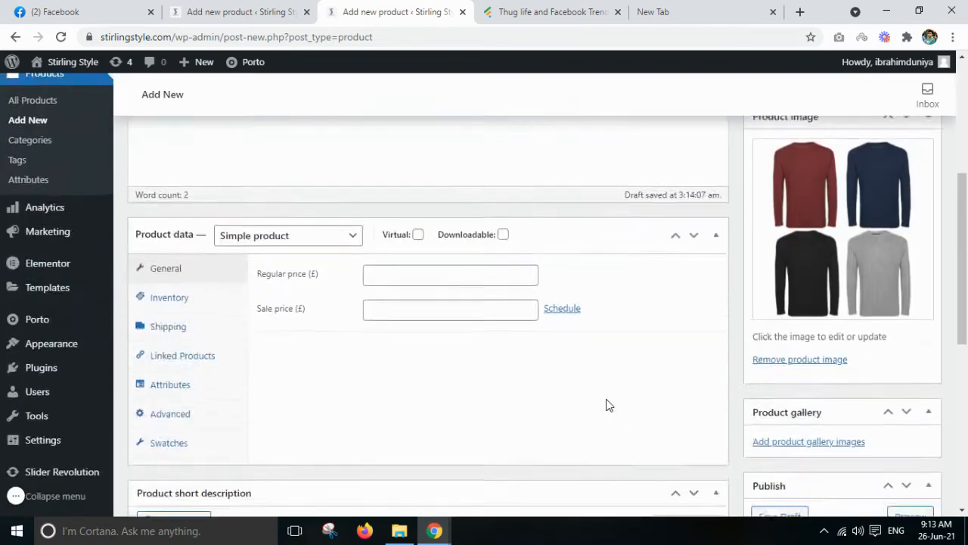
scroll(608, 405, up, 2)
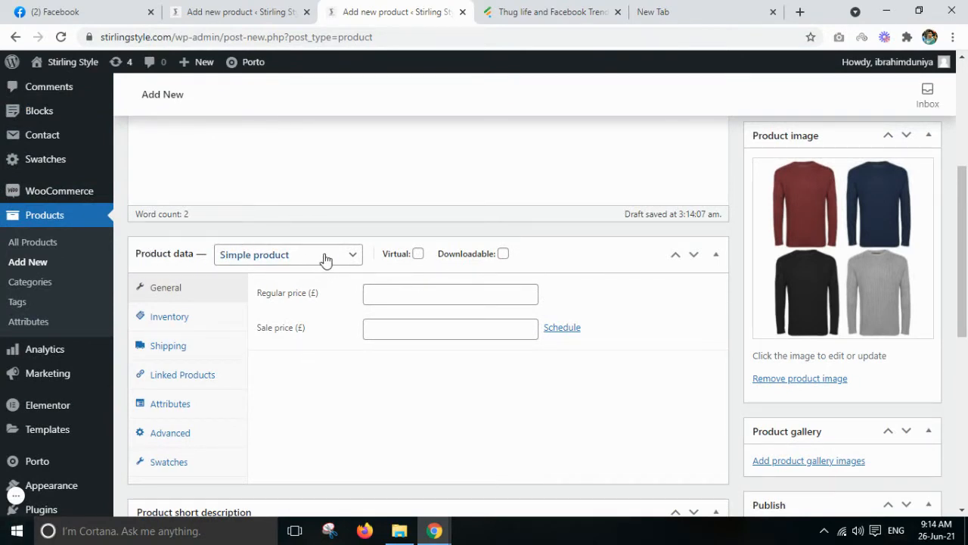
click(286, 257)
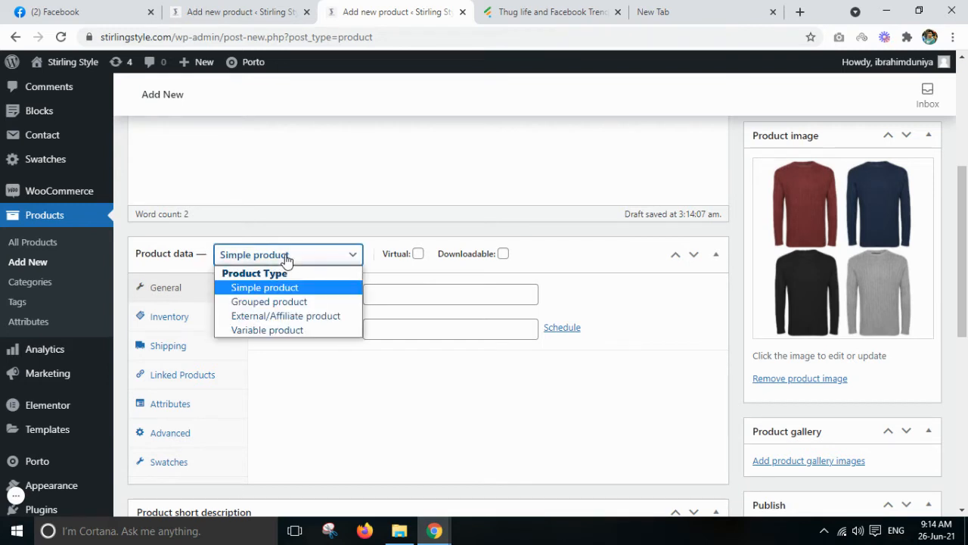
click(278, 330)
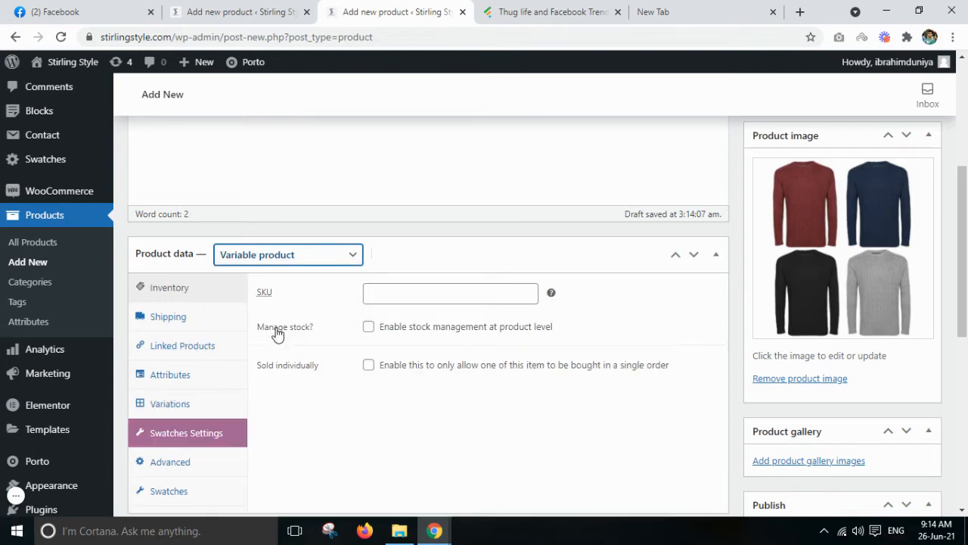
Examine the product data's attribute choices and its variations section, ending back at the product's attributes.
scroll(199, 480, down, 1)
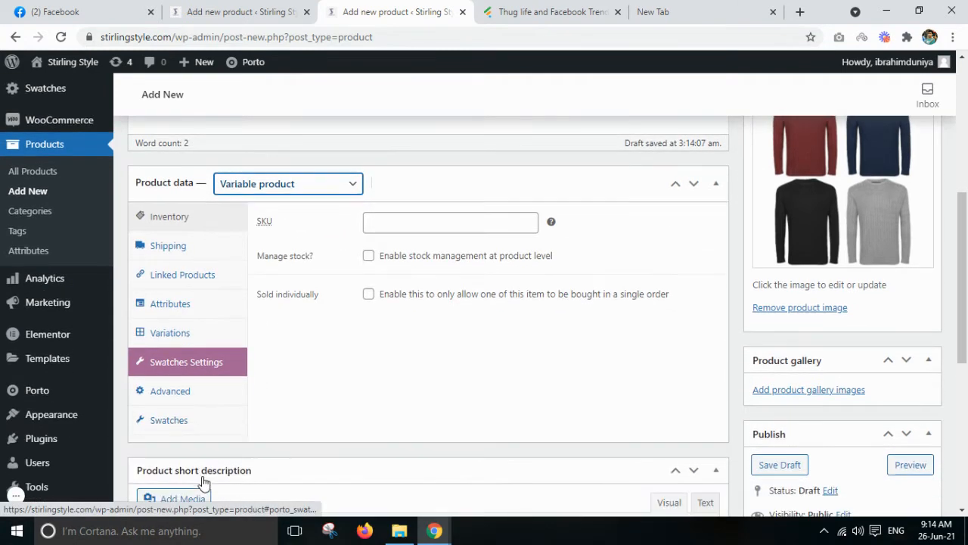
click(177, 311)
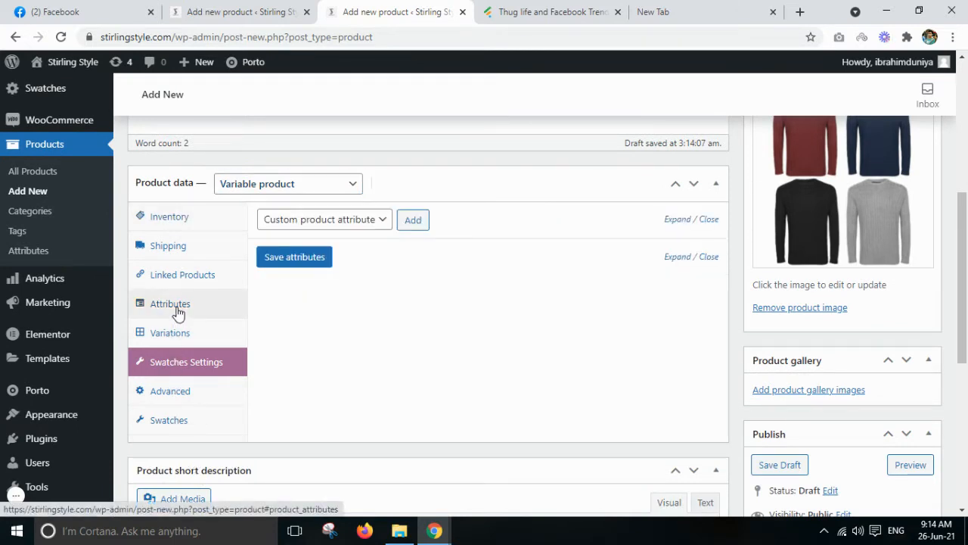
click(340, 229)
click(340, 225)
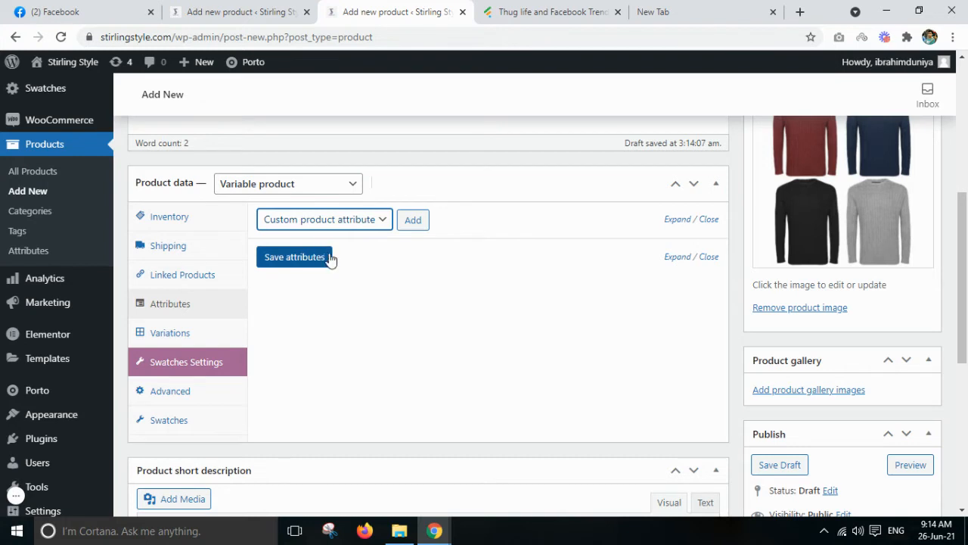
click(164, 336)
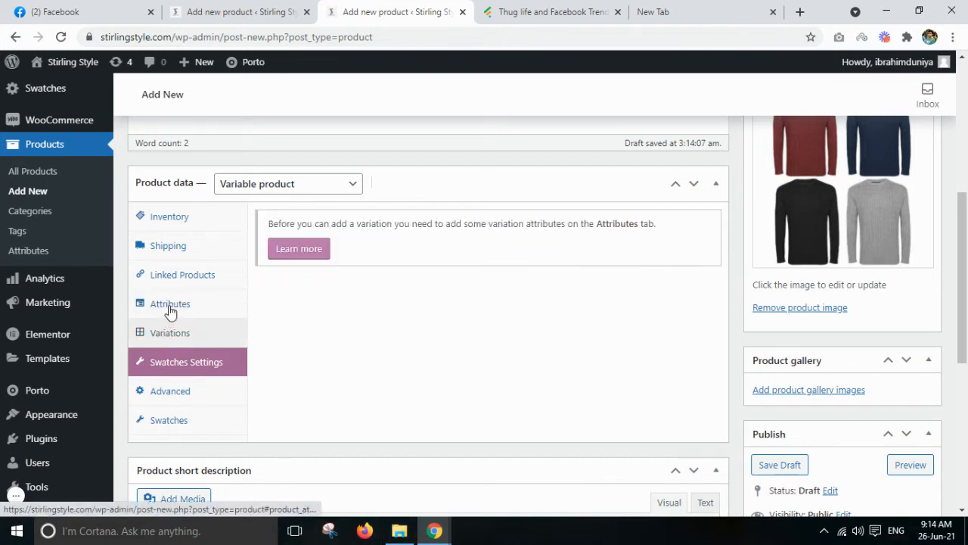
click(170, 306)
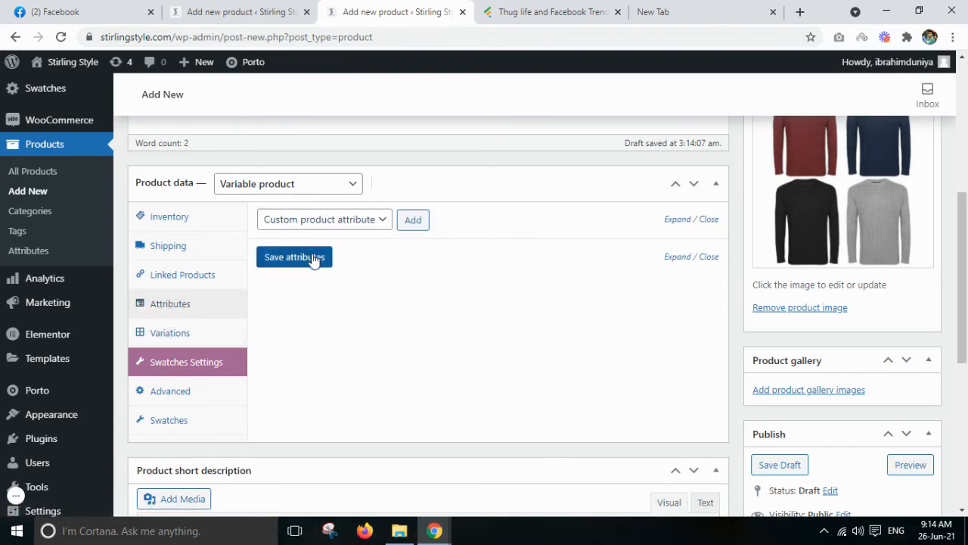
Add a custom product attribute to the product and name it Colour.
click(409, 219)
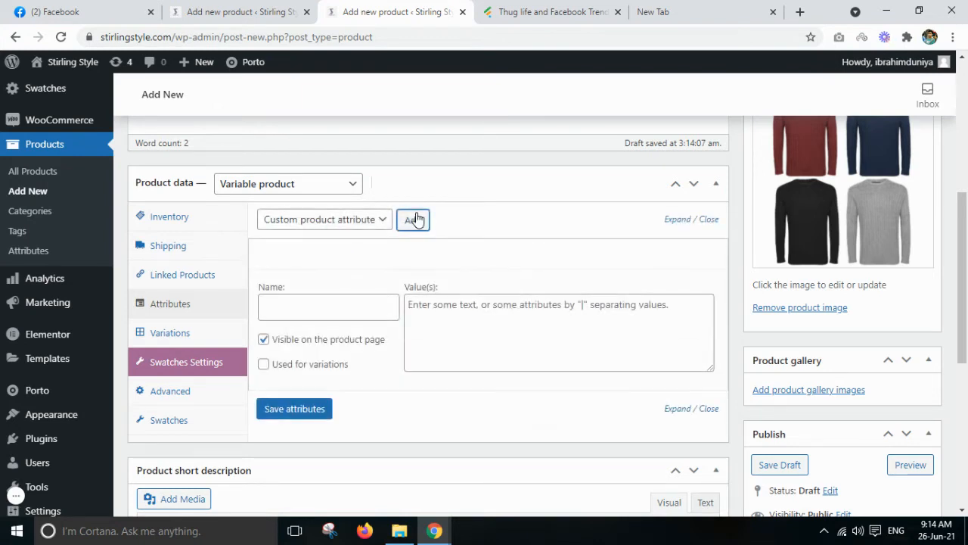
scroll(364, 310, down, 1)
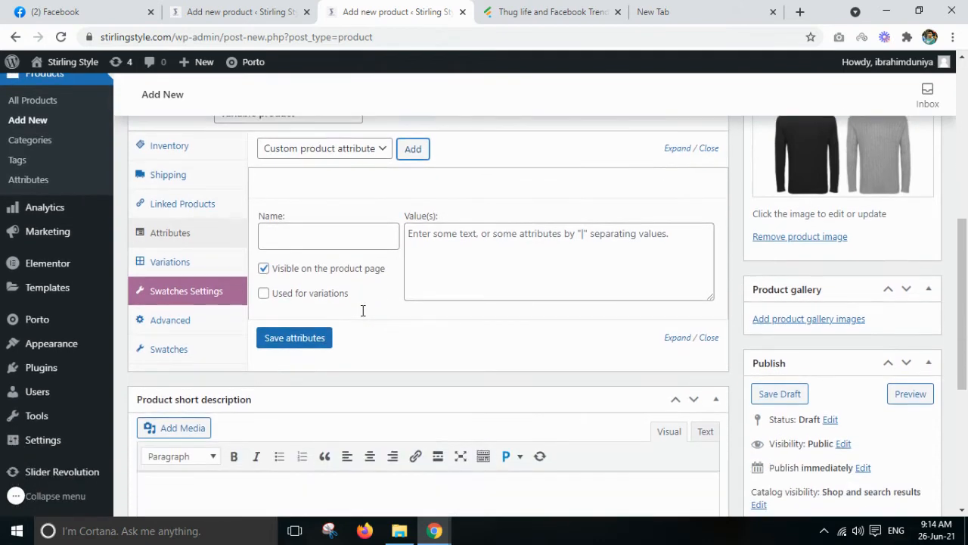
click(347, 234)
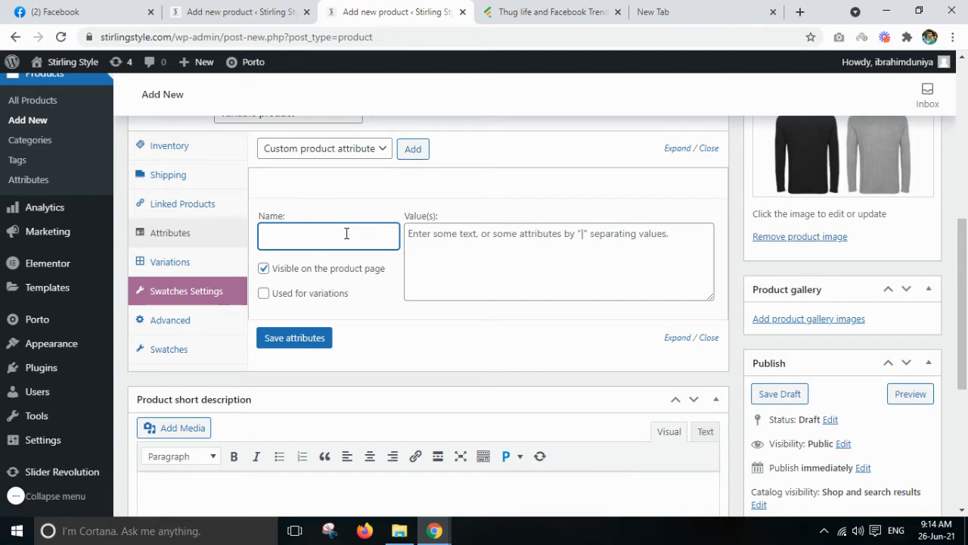
text(Colour)
click(427, 236)
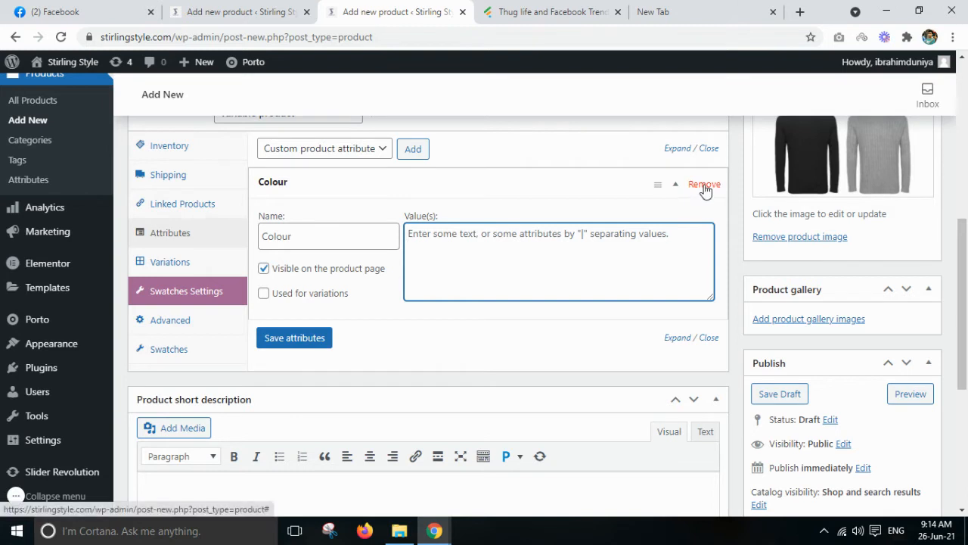
Remove the custom Colour attribute from the product and confirm the removal.
click(707, 200)
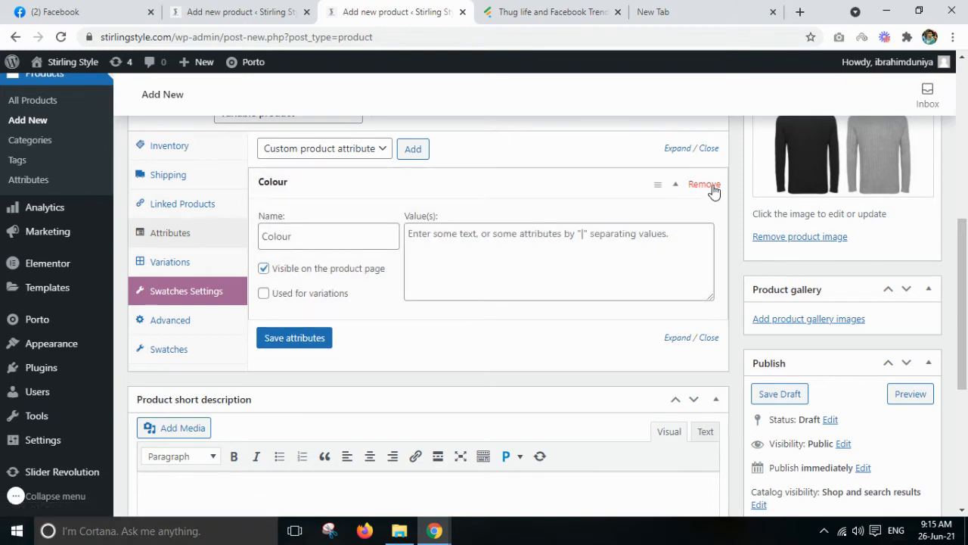
click(709, 187)
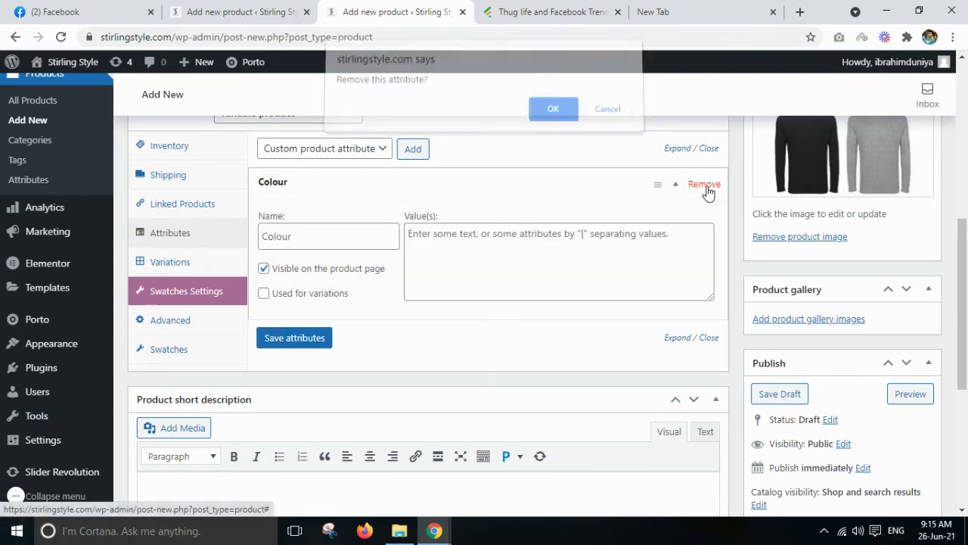
click(549, 112)
Add the existing Color attribute to the product's attributes.
click(344, 148)
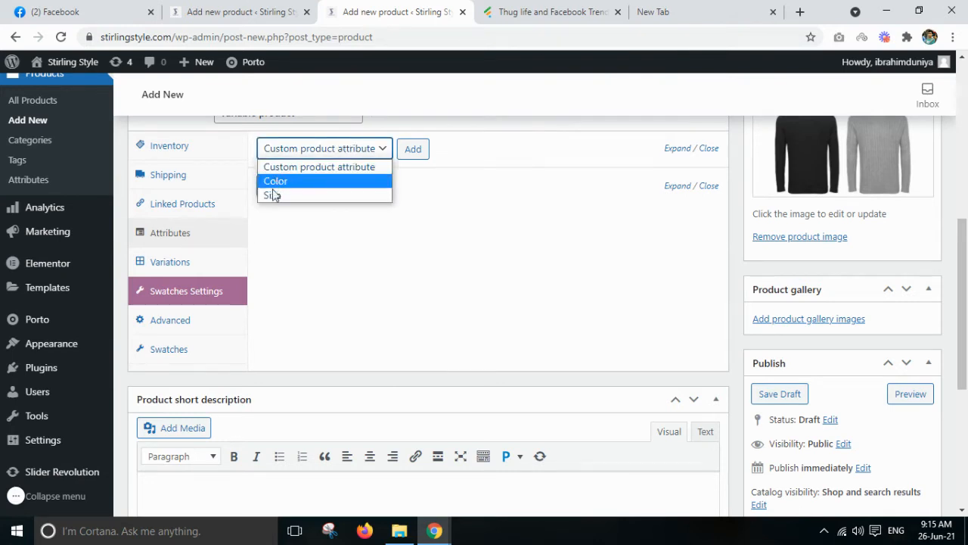
click(175, 242)
click(313, 151)
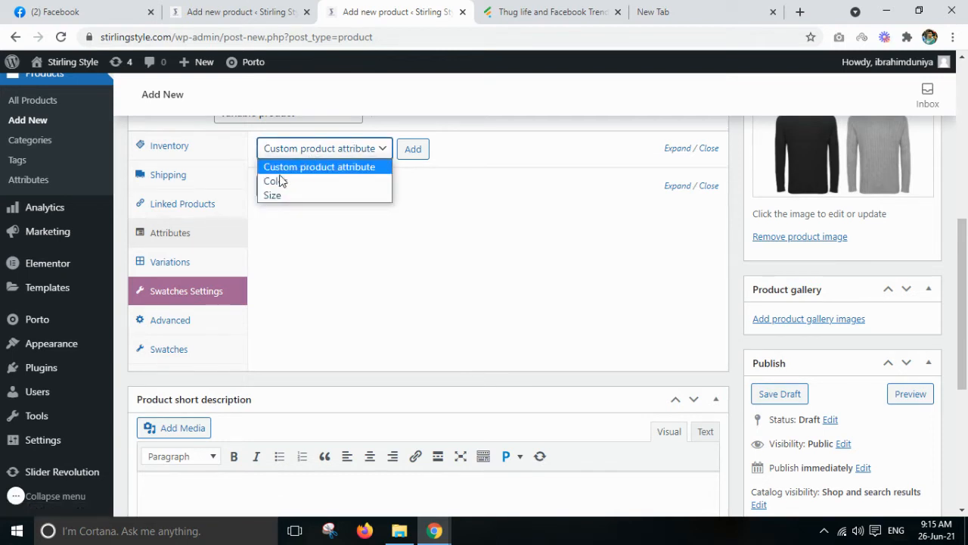
click(303, 181)
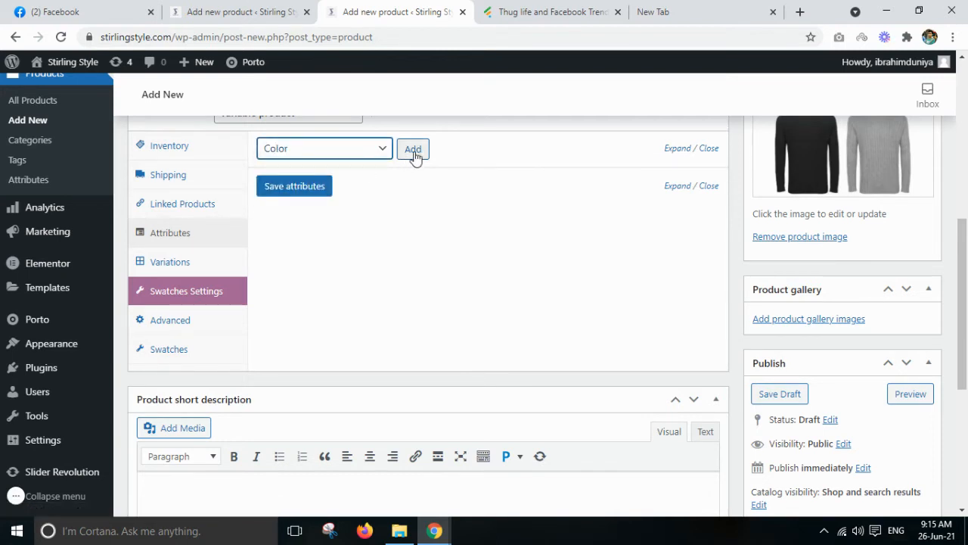
click(413, 151)
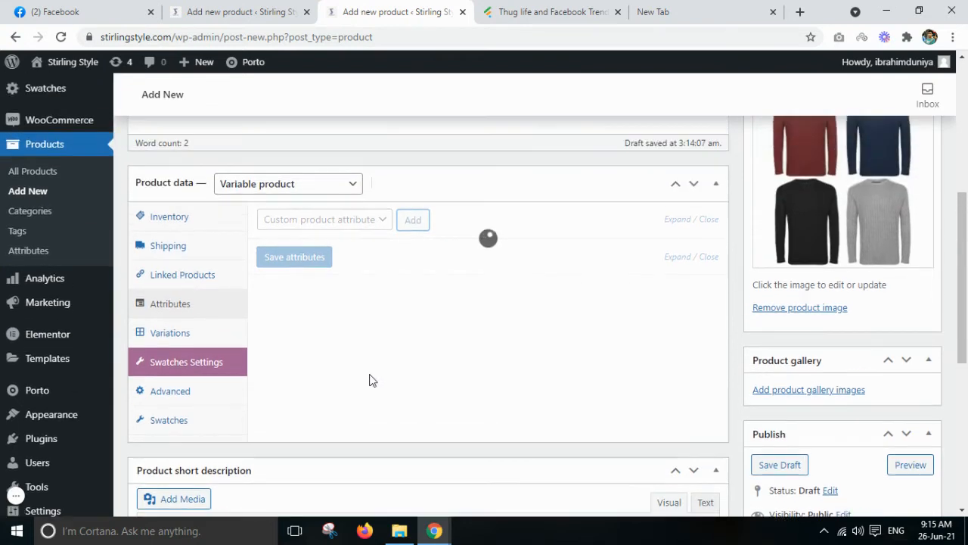
scroll(369, 380, up, 1)
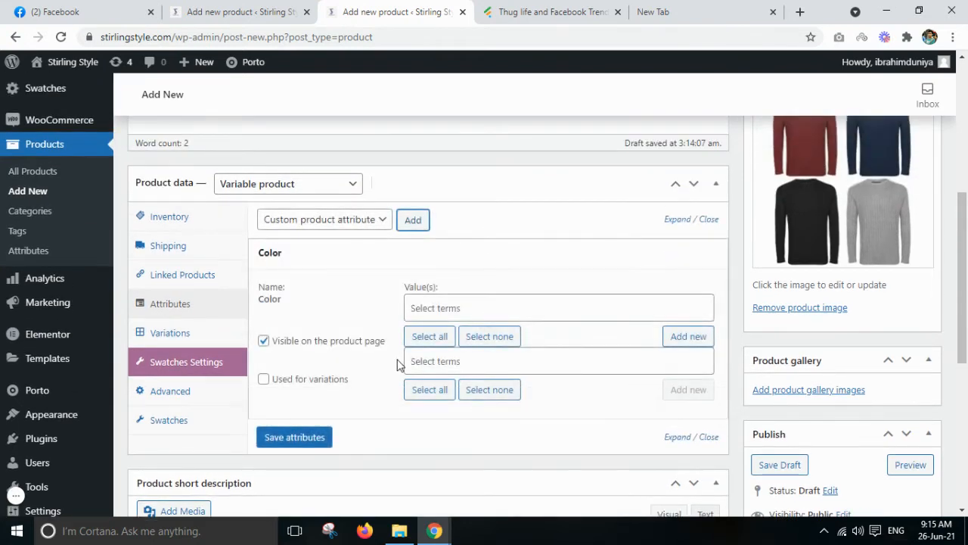
Select Black, Red, Blue and Brown as the values of the Color attribute.
click(444, 306)
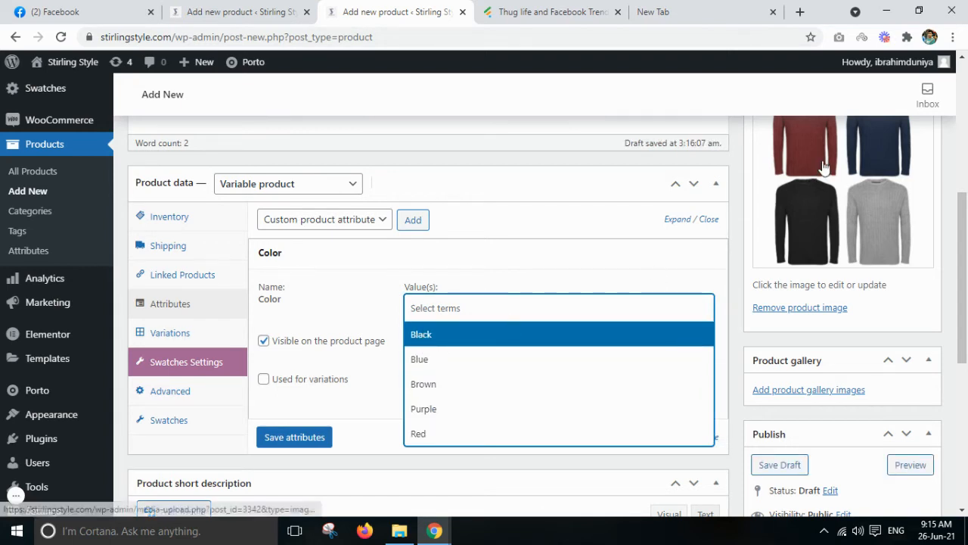
click(457, 349)
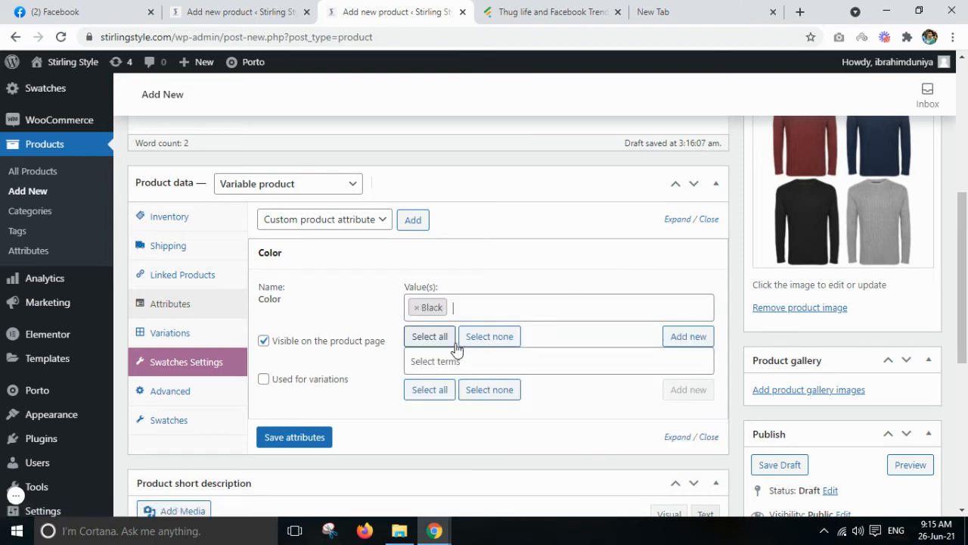
click(502, 306)
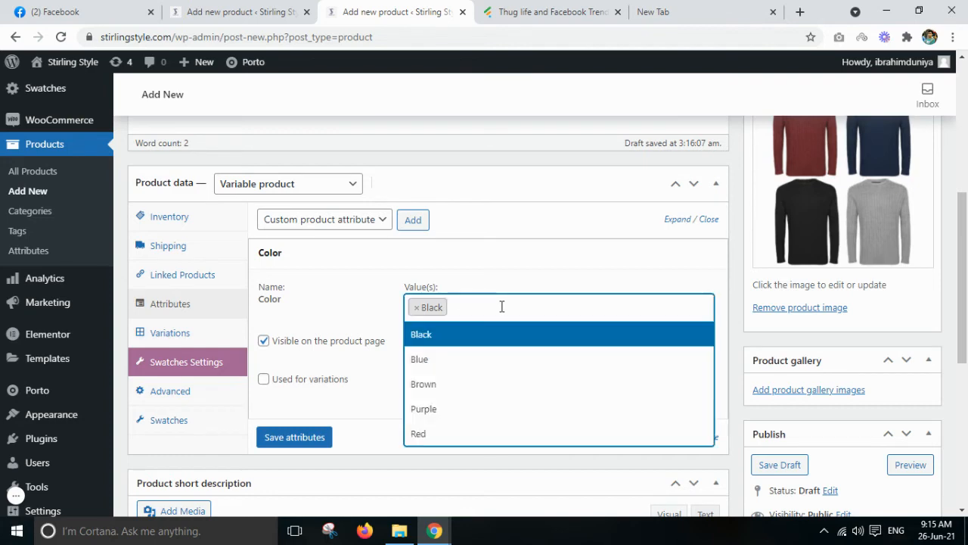
click(443, 436)
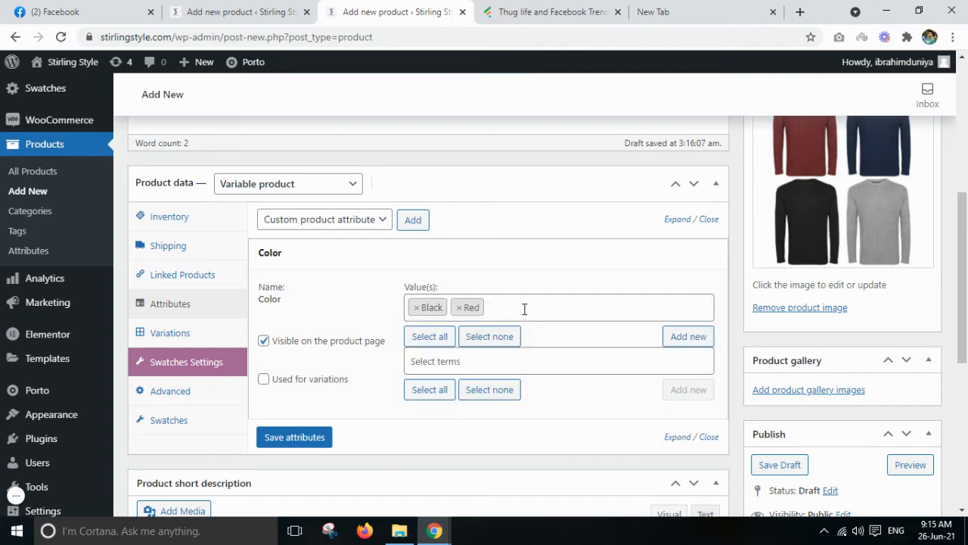
click(522, 307)
click(473, 354)
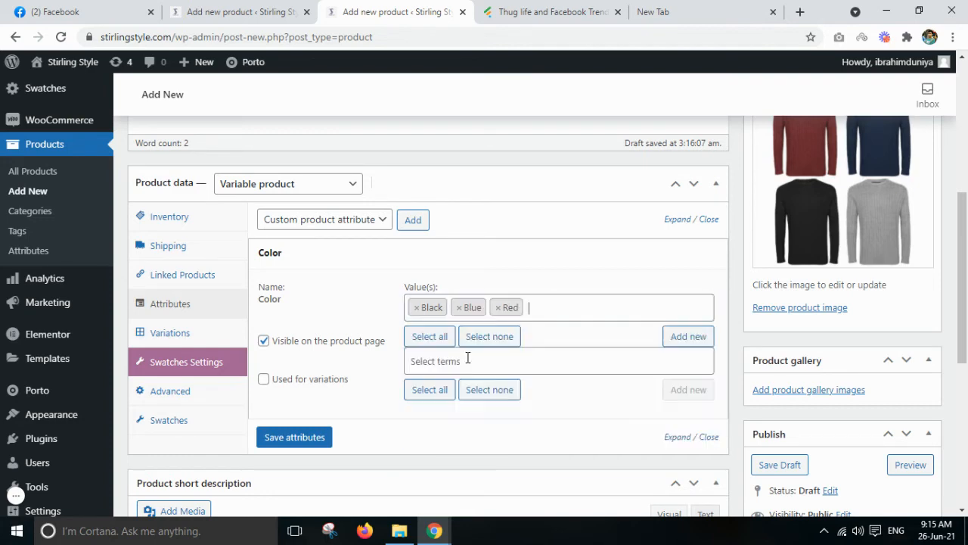
click(552, 307)
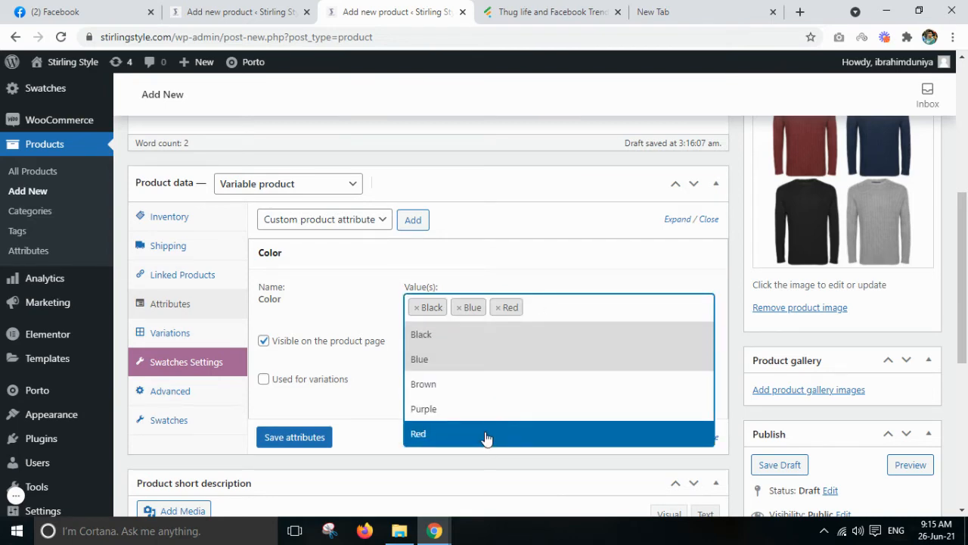
click(488, 385)
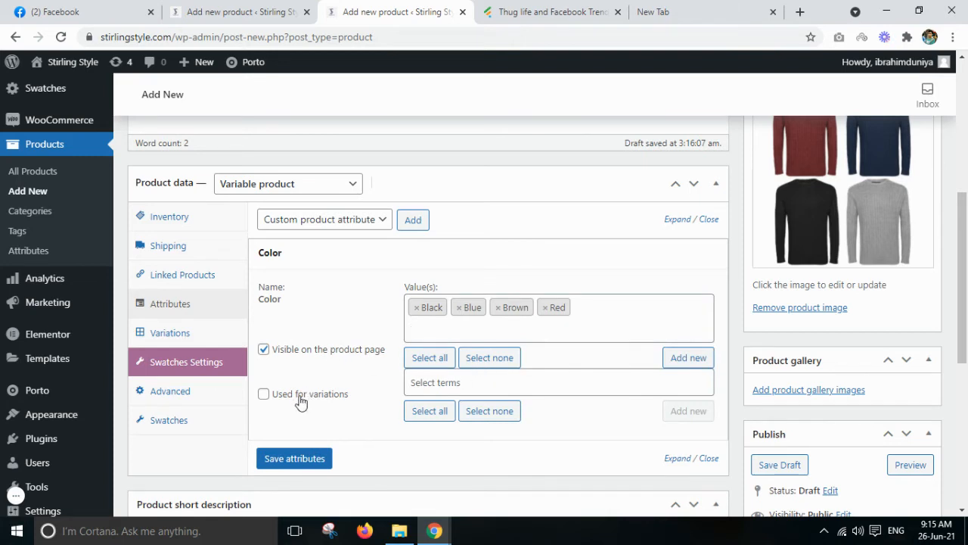
Enable Color for variations with every term except Purple in both value lists, and save the attributes.
click(448, 411)
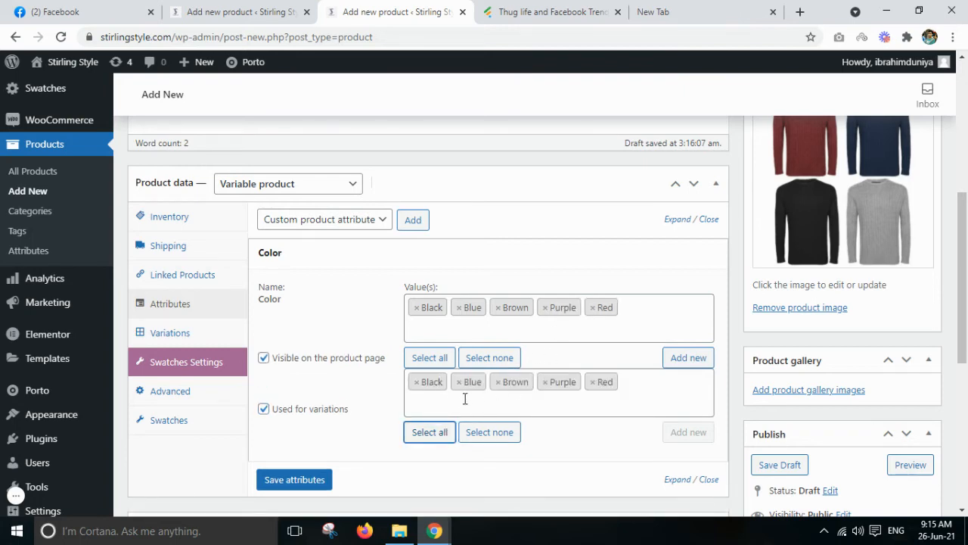
scroll(465, 399, down, 1)
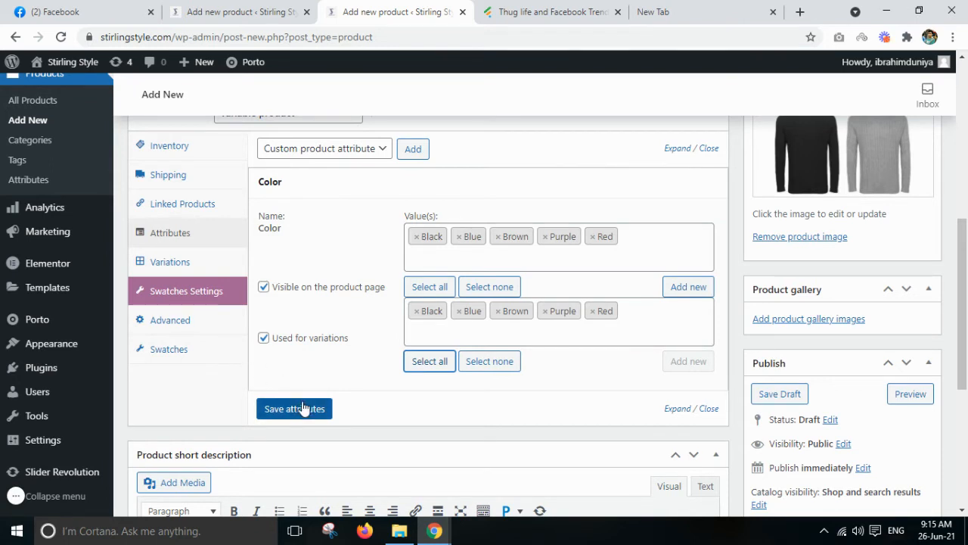
click(544, 237)
click(611, 242)
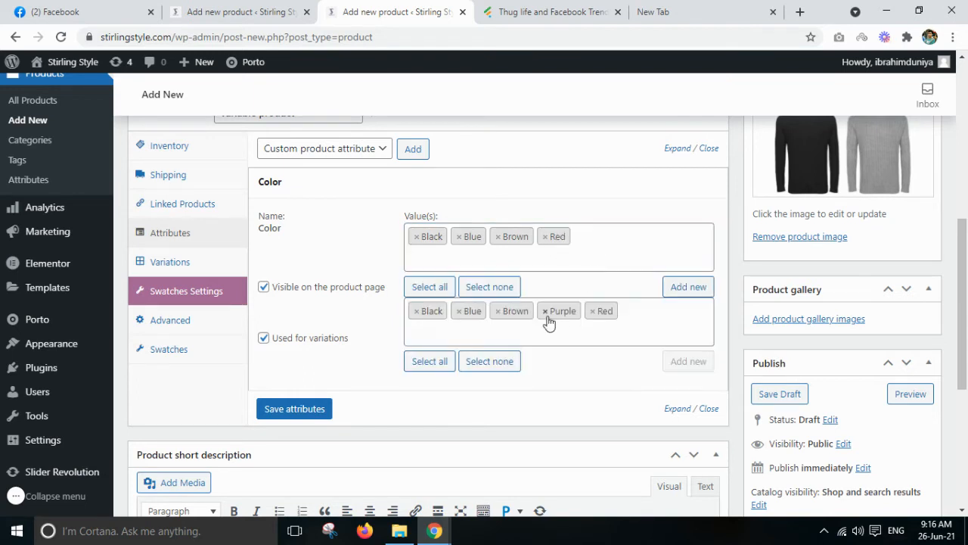
click(573, 314)
click(628, 242)
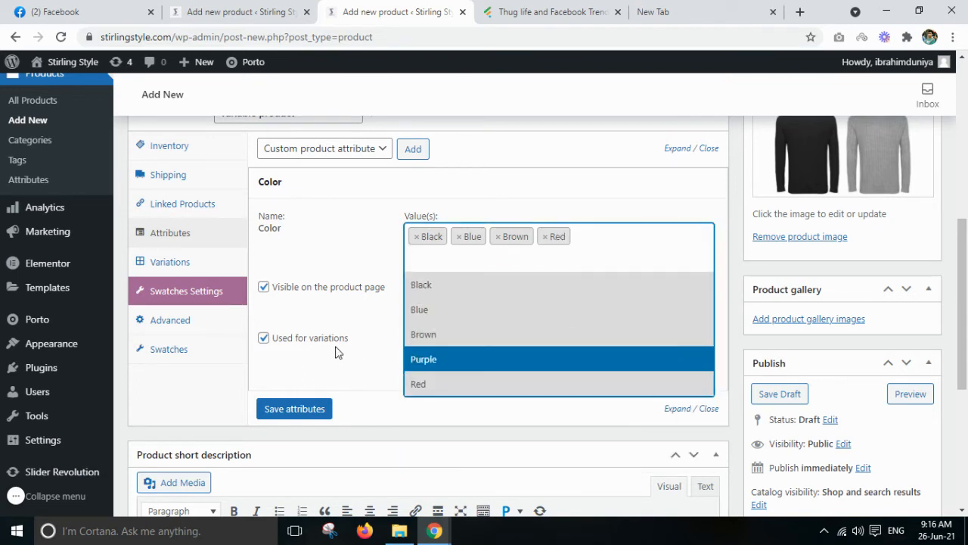
click(326, 367)
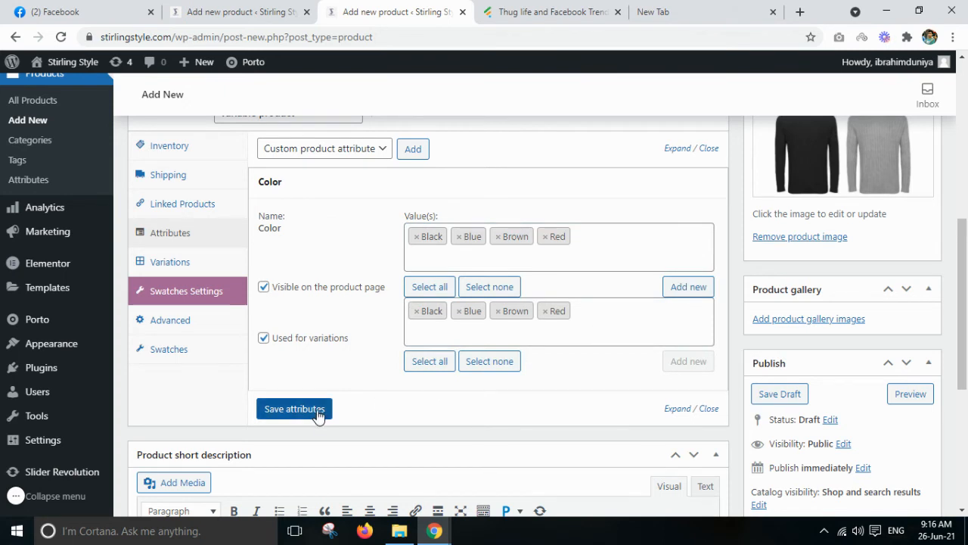
click(294, 408)
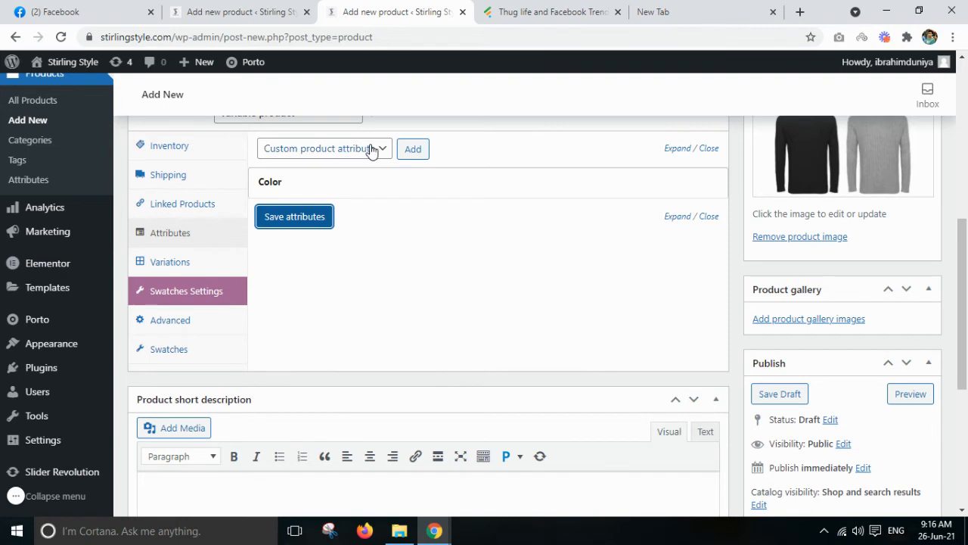
Add the existing Size attribute to the product below Color.
scroll(363, 205, up, 1)
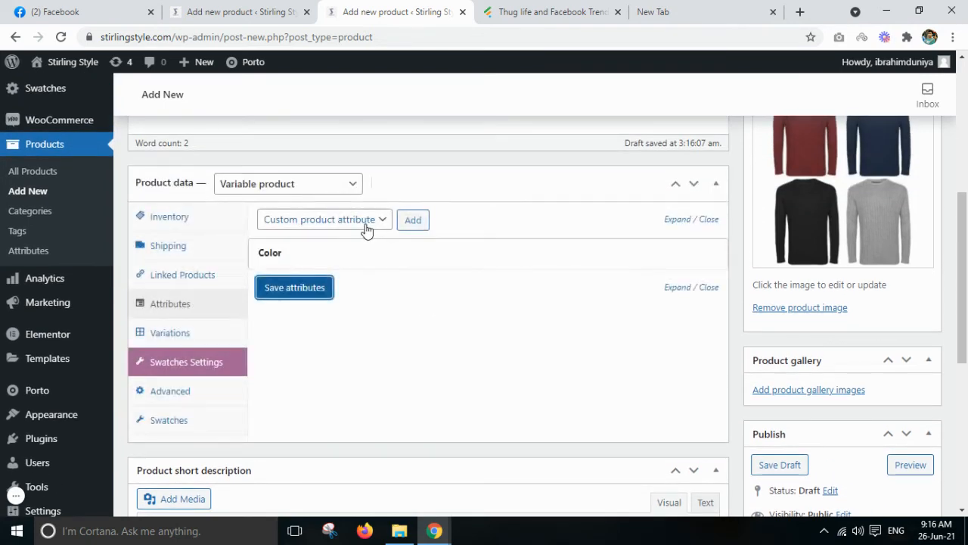
click(367, 226)
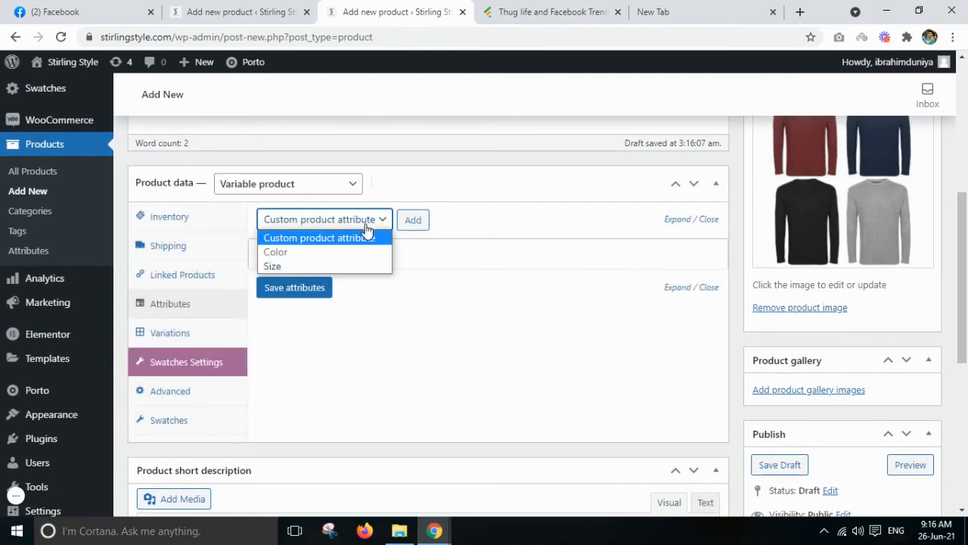
click(311, 266)
click(418, 221)
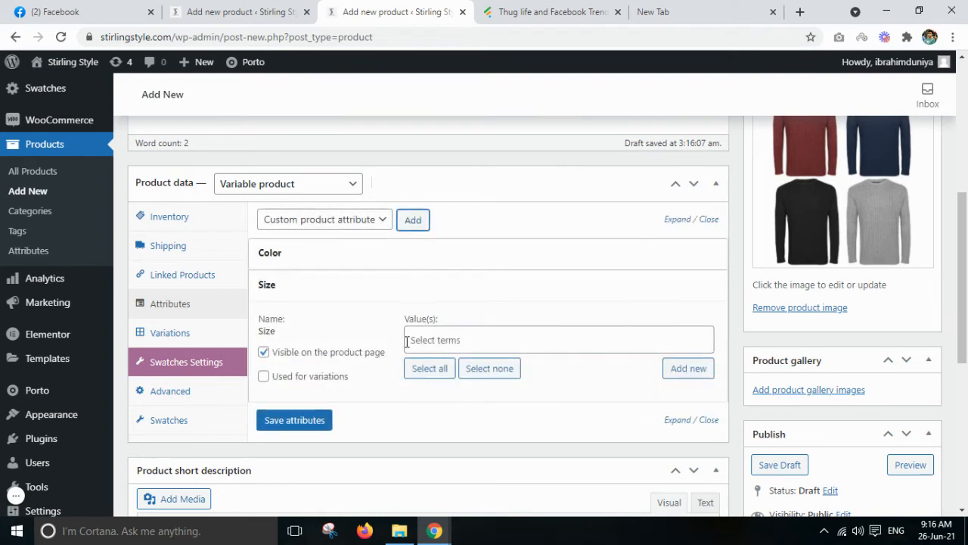
Select L, M, S and XL as the values of the Size attribute.
click(444, 338)
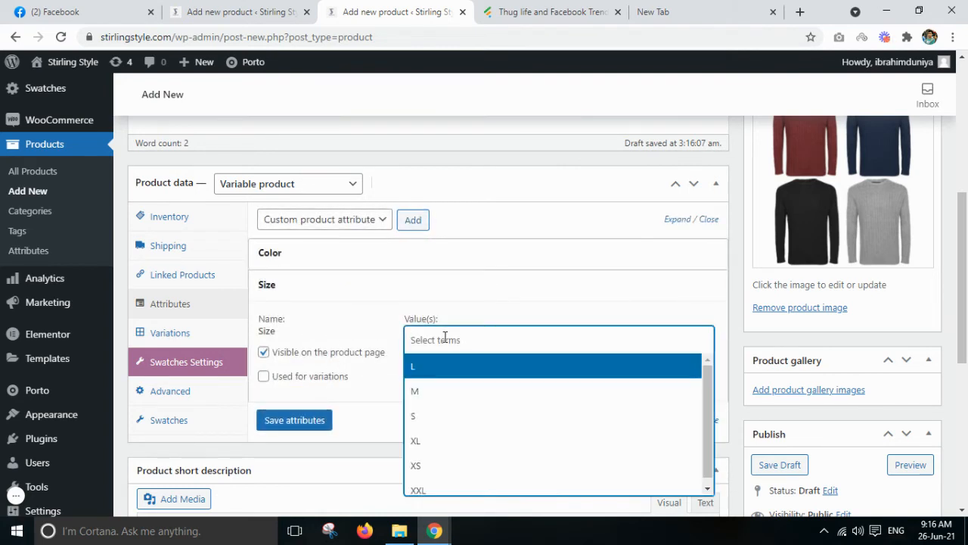
click(436, 366)
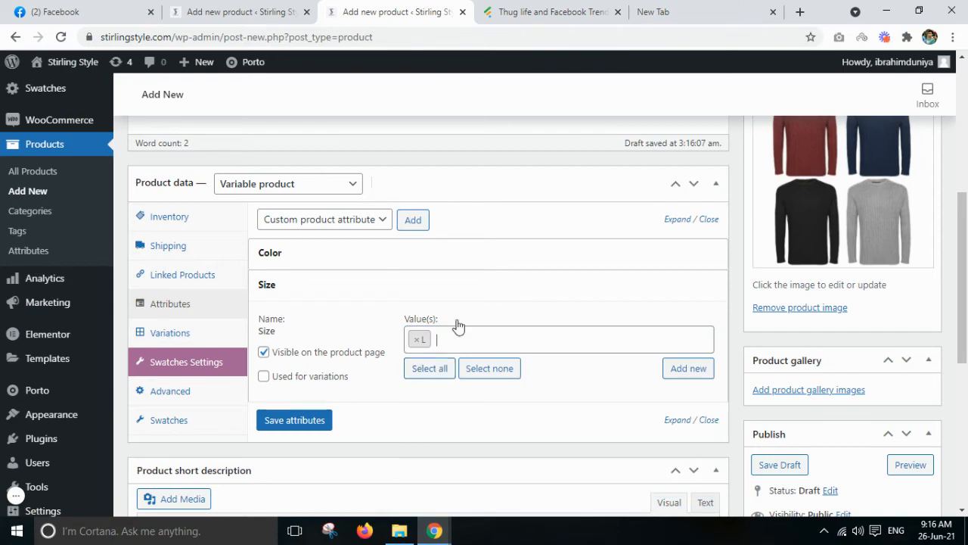
click(449, 337)
click(445, 369)
click(499, 341)
click(458, 421)
click(512, 342)
click(463, 440)
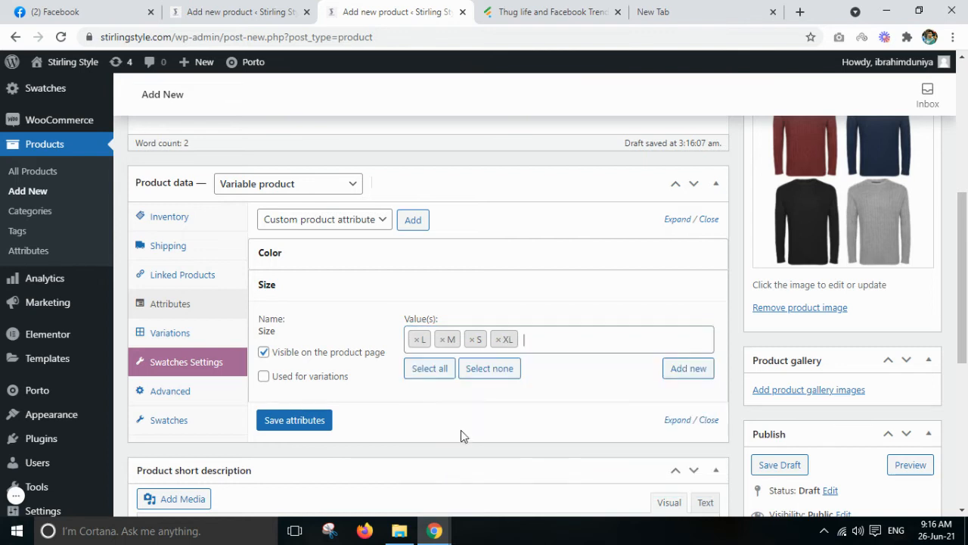
Enable the Size attribute for variations and save the product's attributes.
click(314, 382)
click(306, 422)
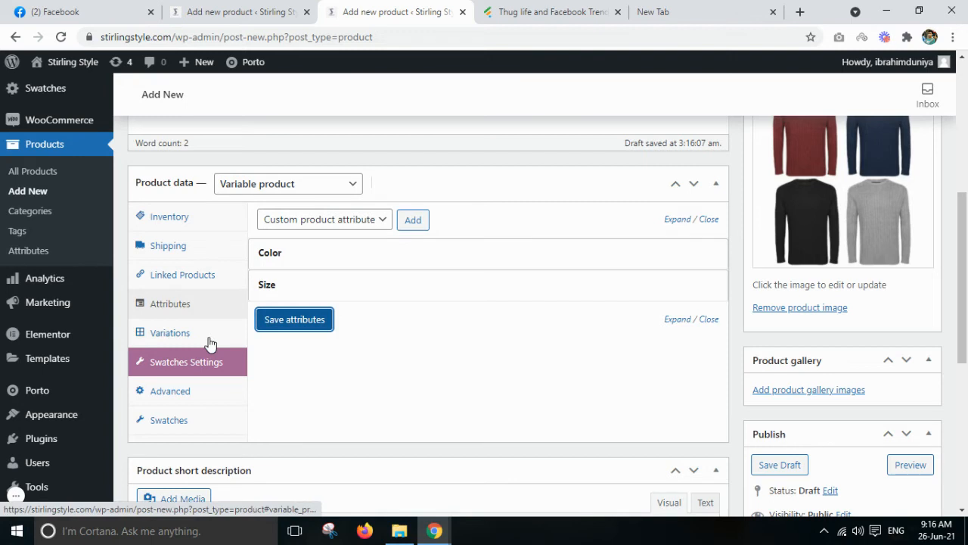
click(226, 301)
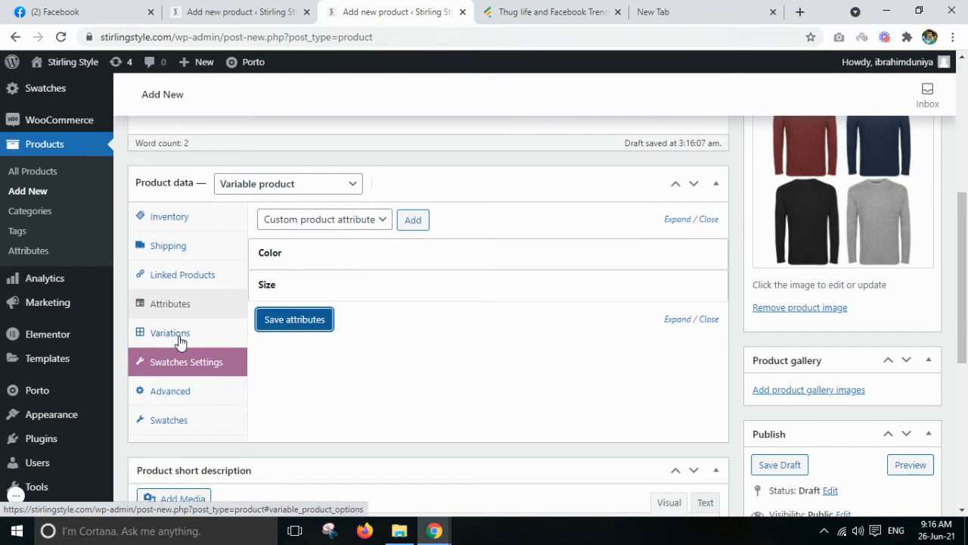
Add a single variation in the product's variations section.
click(180, 341)
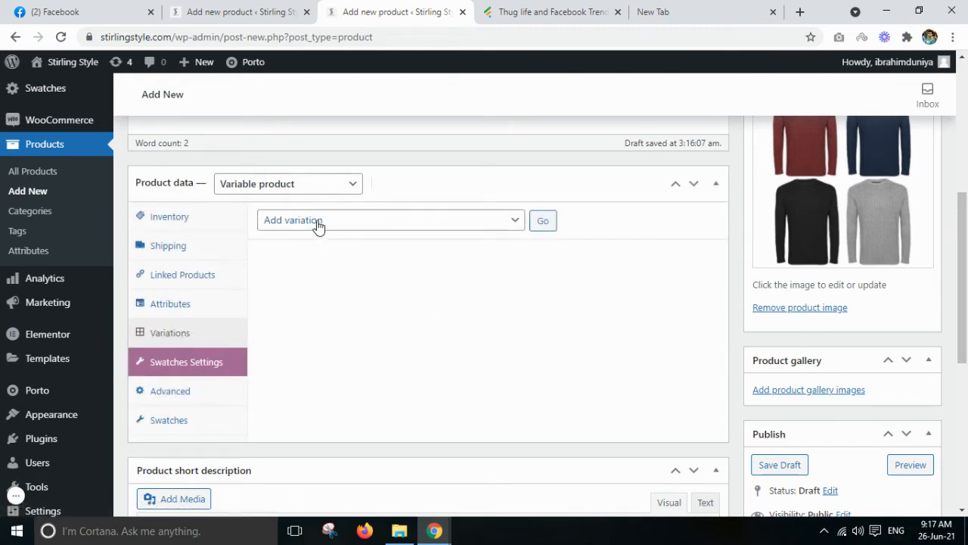
click(318, 225)
click(561, 232)
click(543, 221)
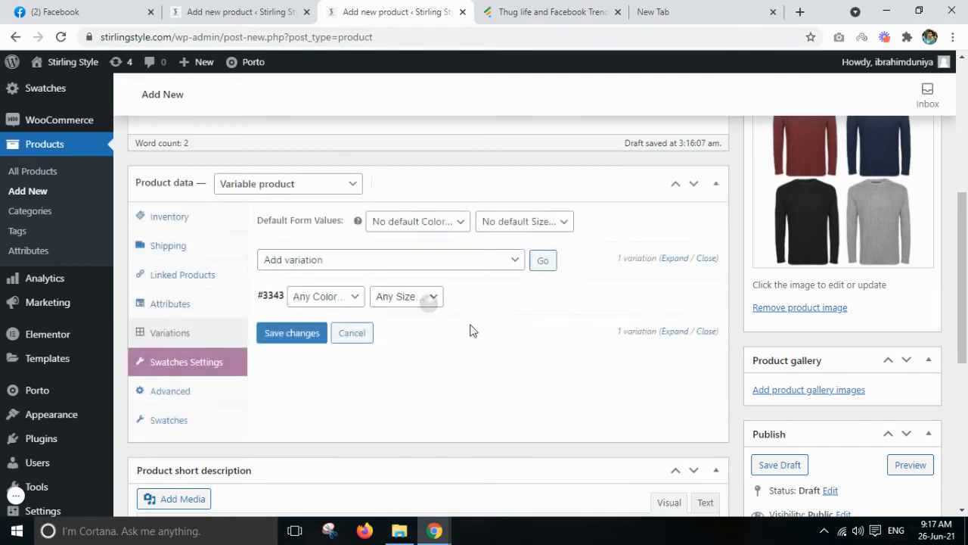
click(343, 262)
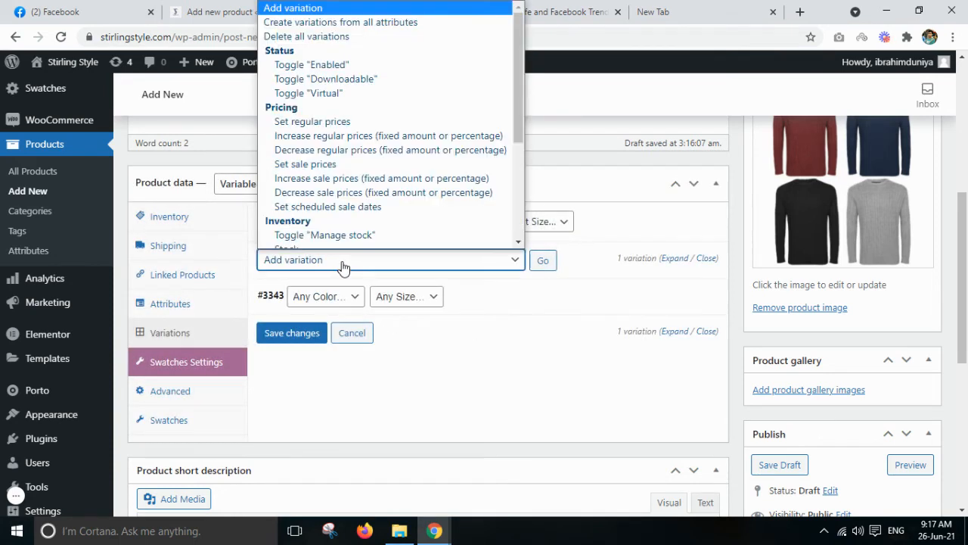
click(343, 262)
click(343, 262)
click(342, 262)
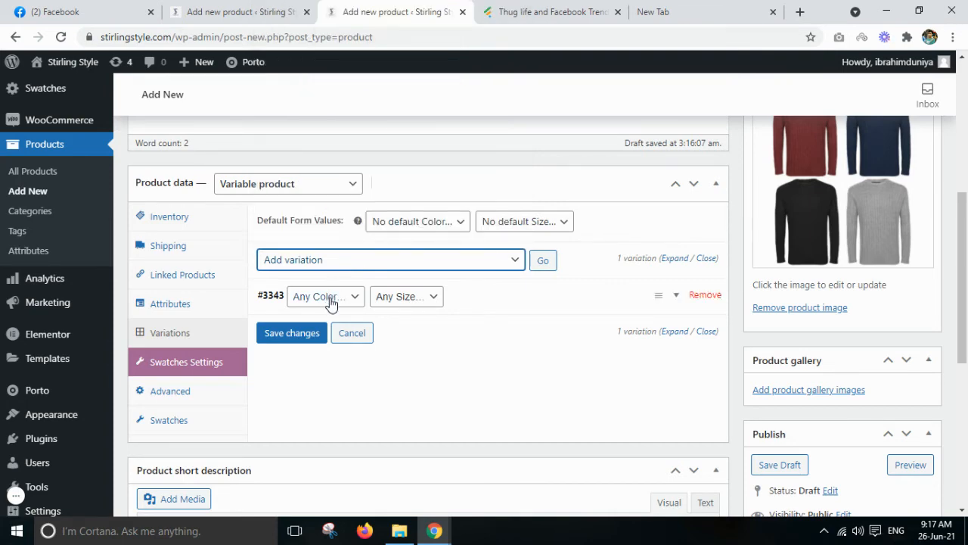
Set the new variation's color to Black and its size to L.
click(330, 300)
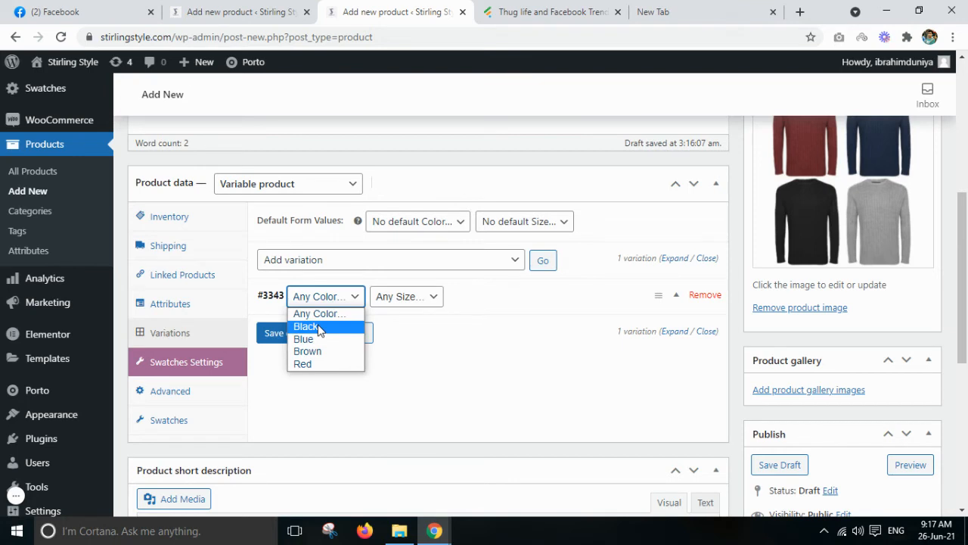
click(318, 331)
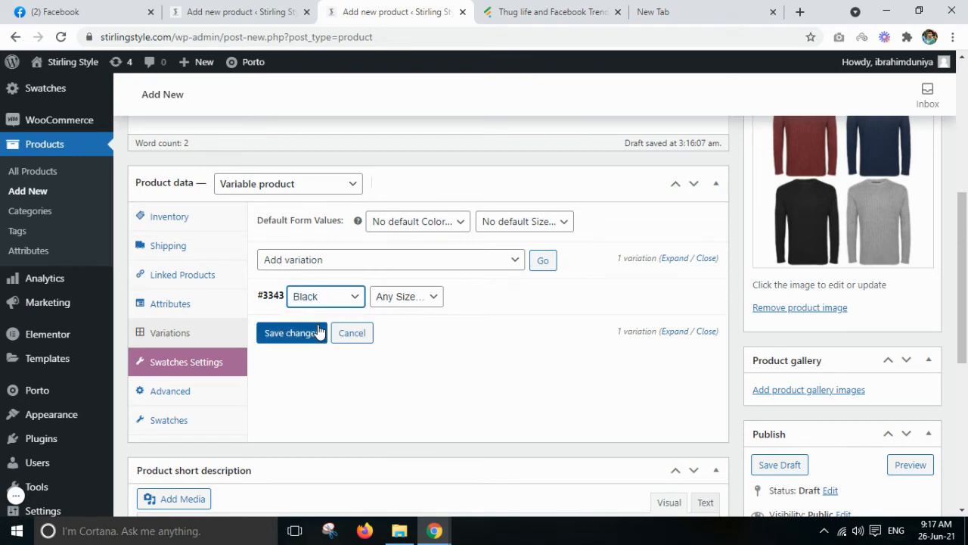
click(418, 298)
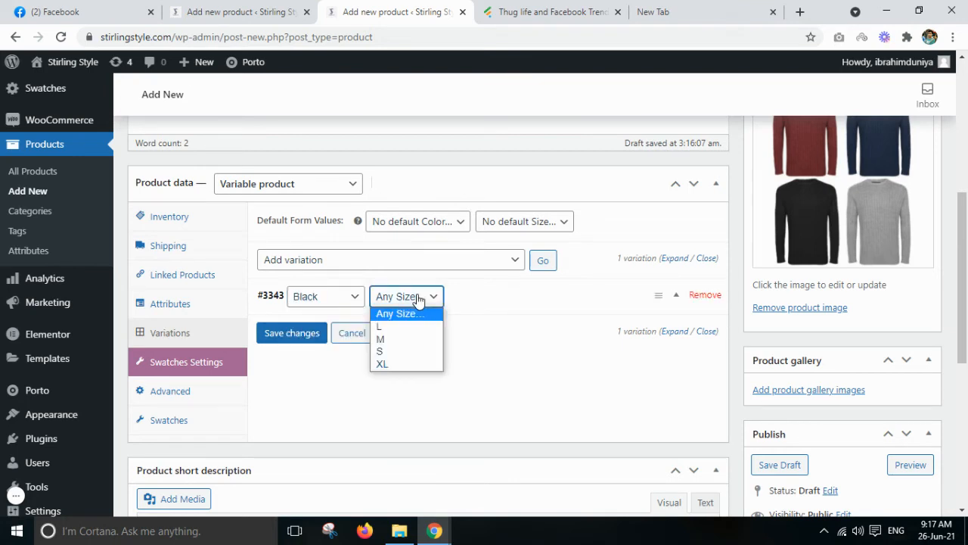
click(384, 328)
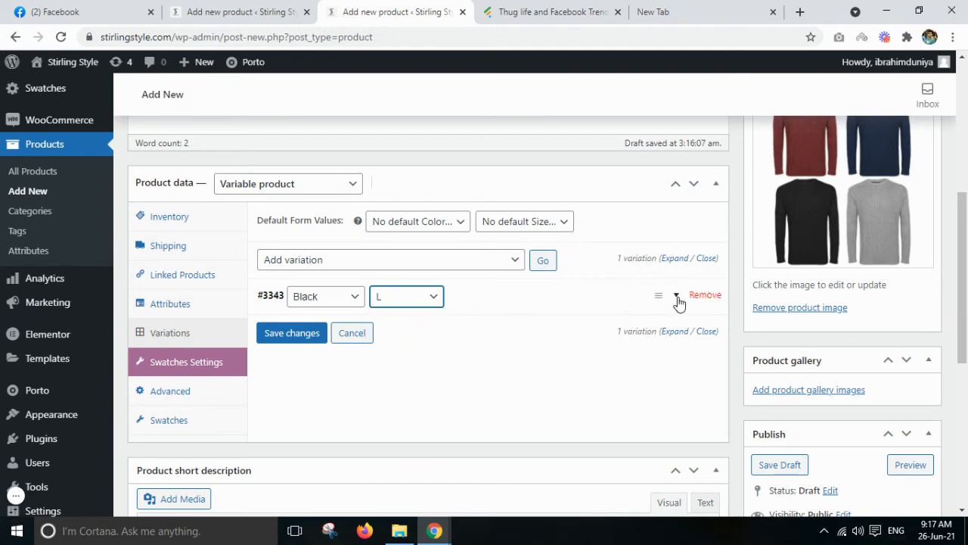
Expand the Black L variation and assign it the black sweater image Black.jpg from the media library.
click(678, 302)
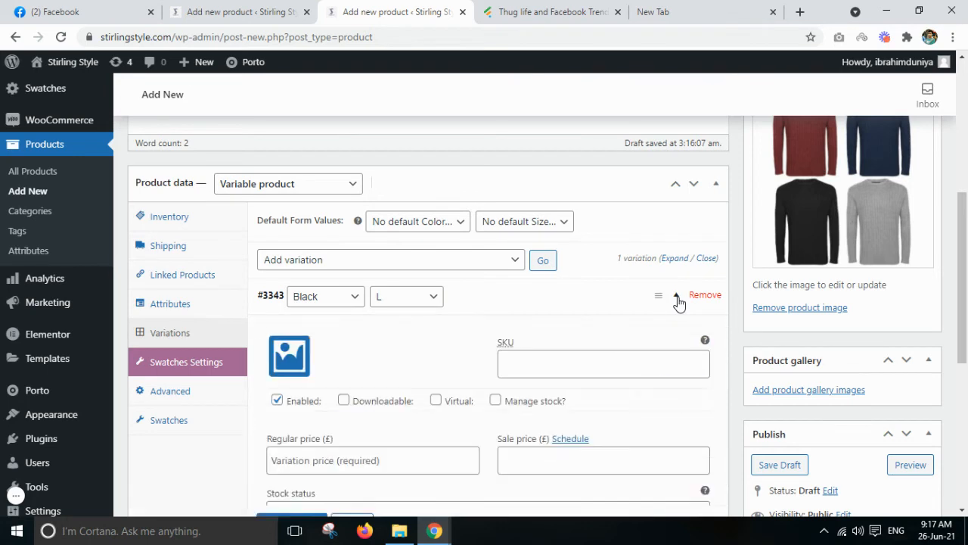
click(291, 357)
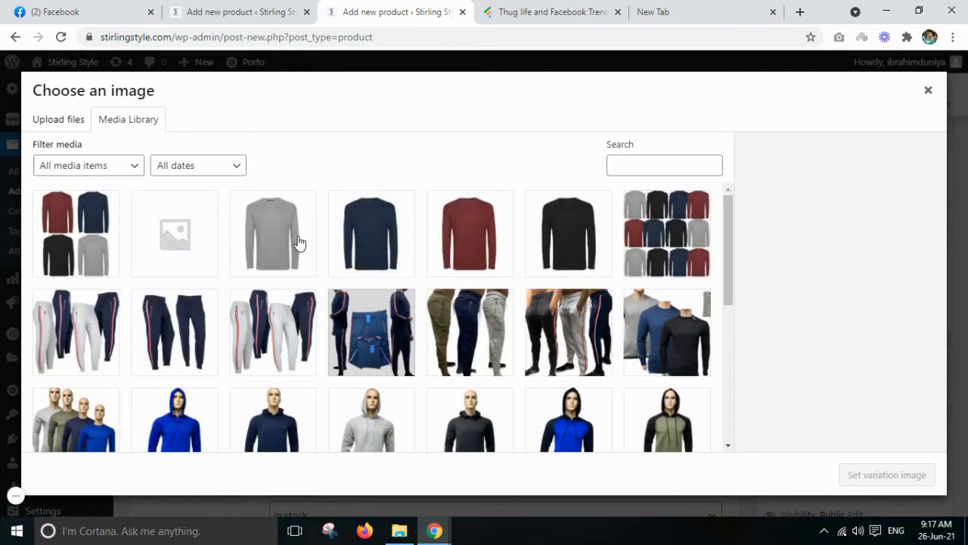
click(568, 240)
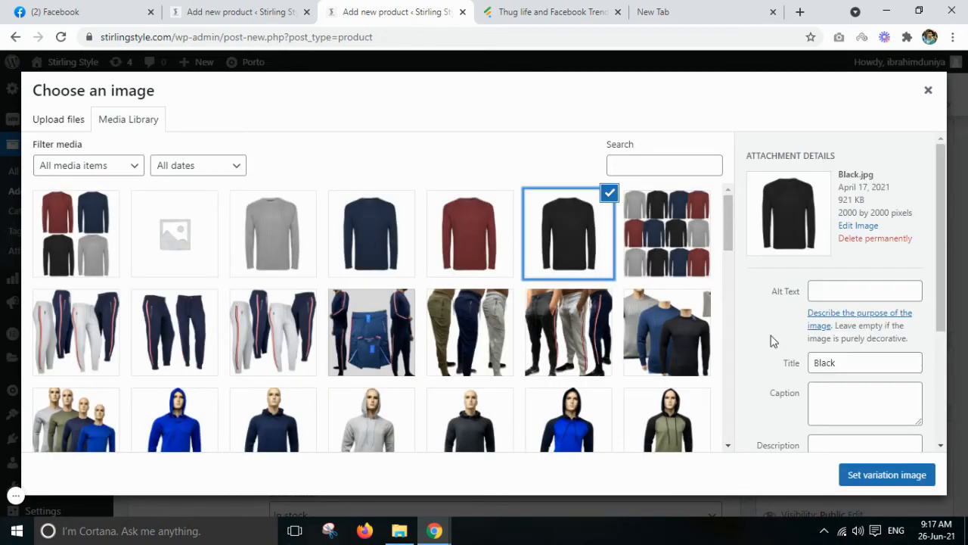
click(862, 477)
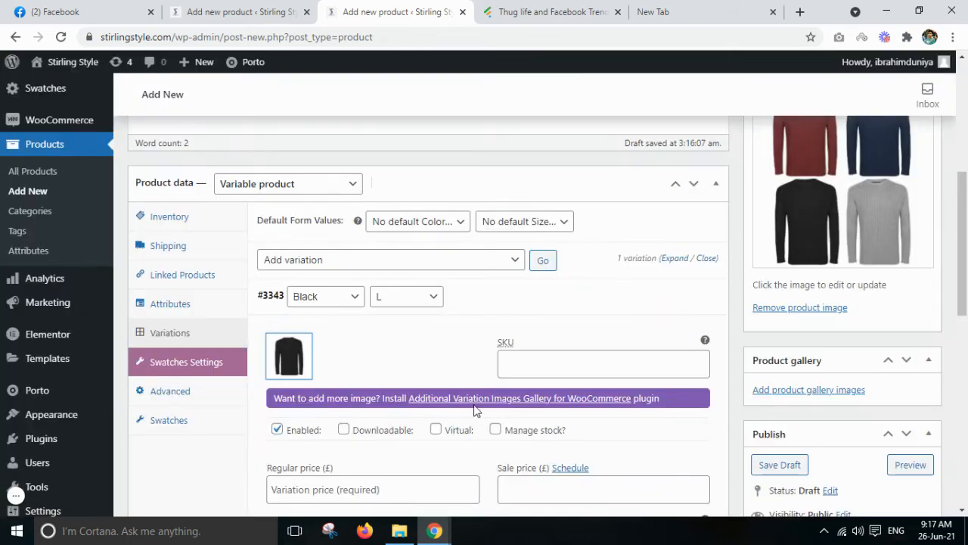
Set the Black L variation's regular price to £2 and sale price to £1, and collapse its details.
scroll(476, 409, down, 1)
click(333, 422)
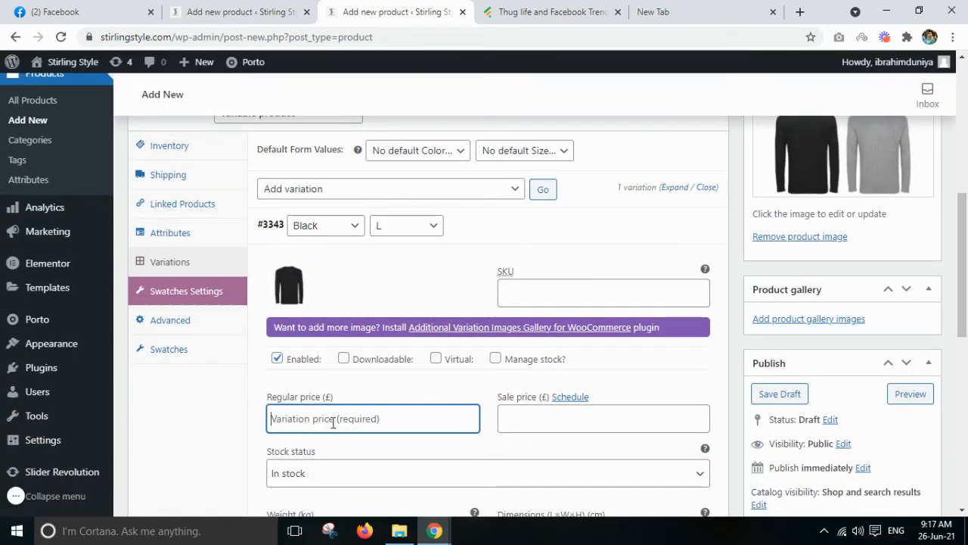
text(2)
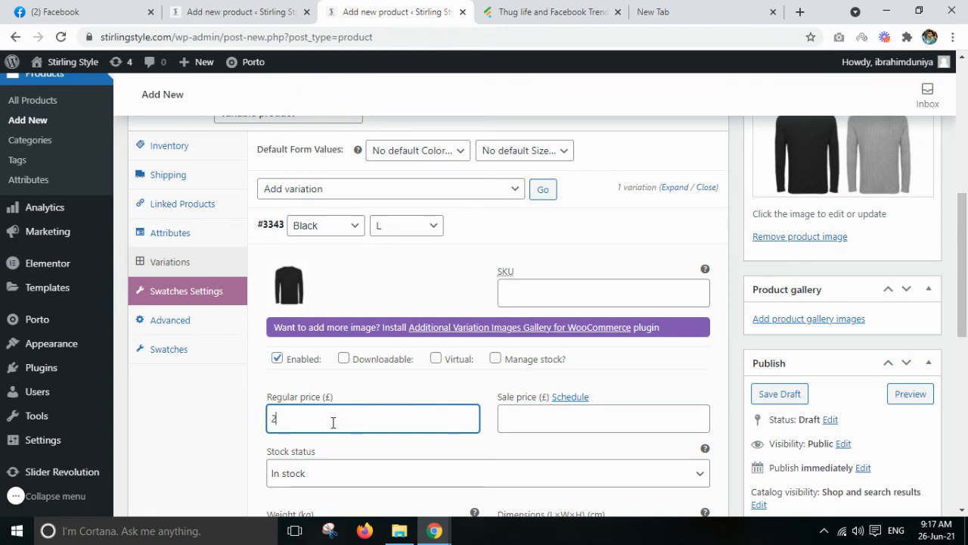
click(531, 419)
text(1)
scroll(540, 330, down, 3)
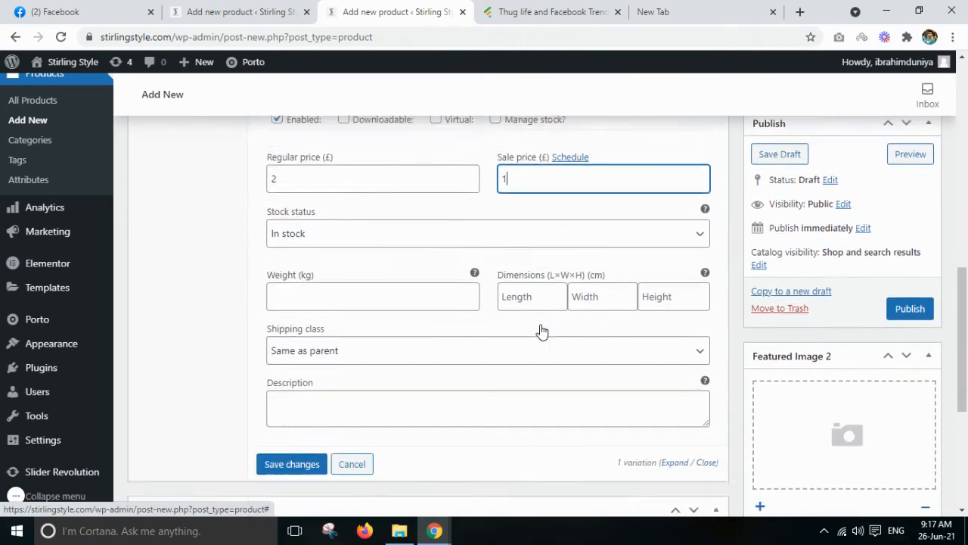
scroll(540, 331, down, 2)
scroll(541, 330, up, 7)
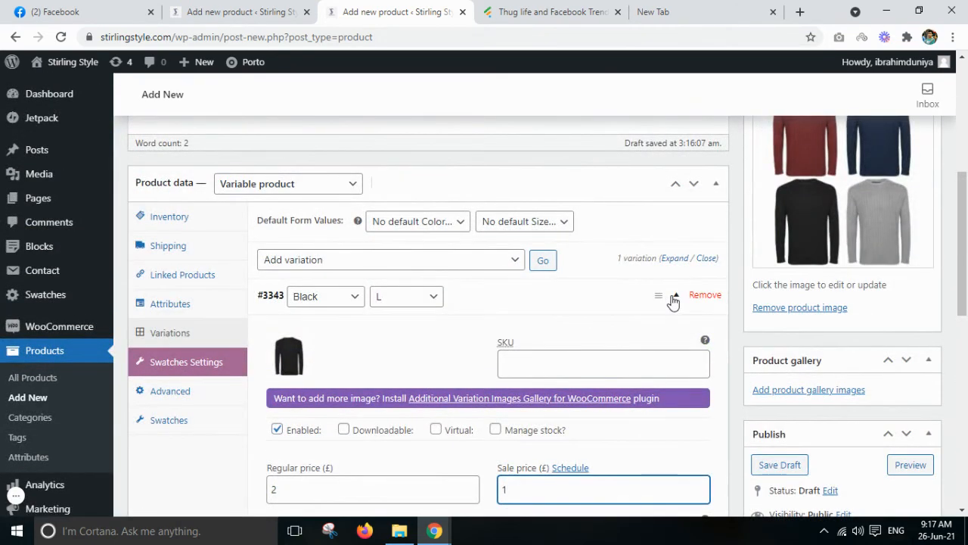
click(674, 301)
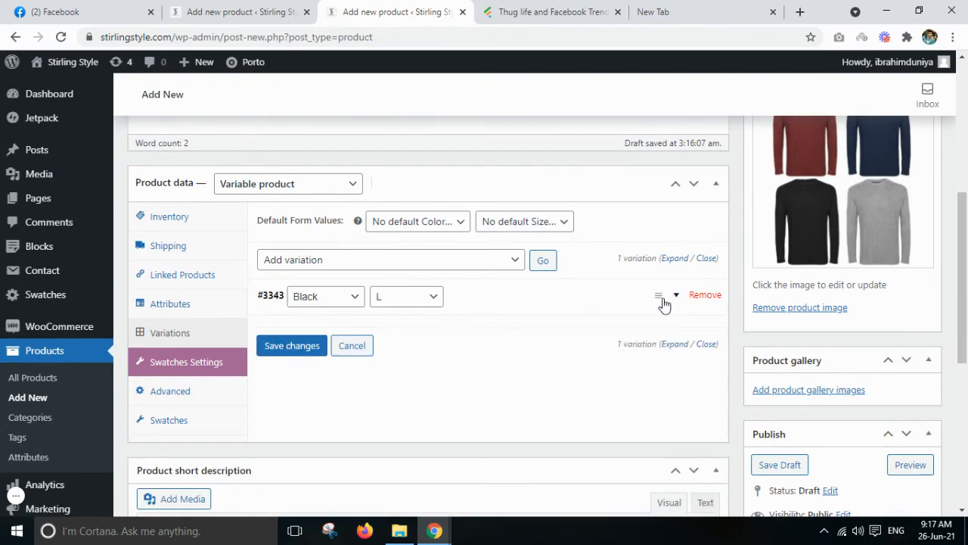
Add a second variation with the color Blue and the size M.
click(542, 263)
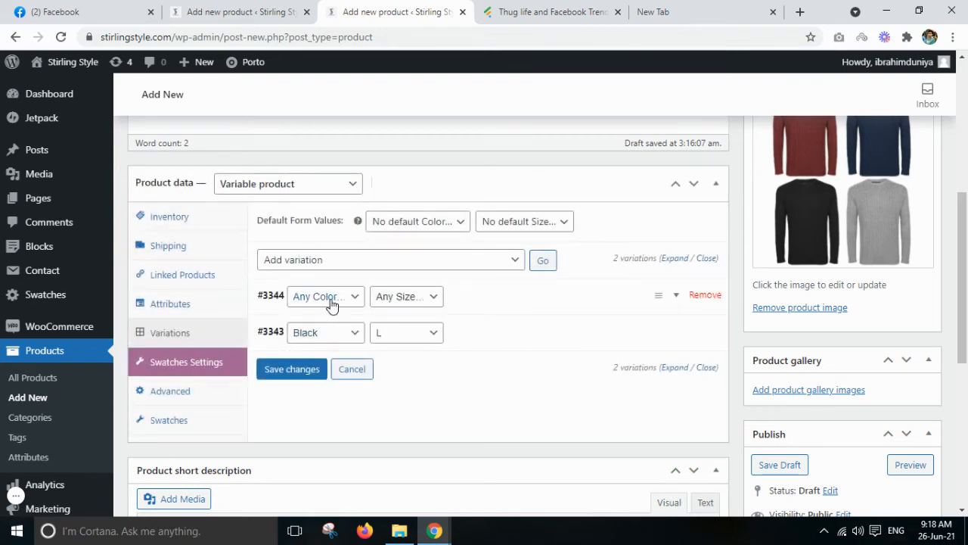
scroll(702, 265, up, 1)
click(332, 370)
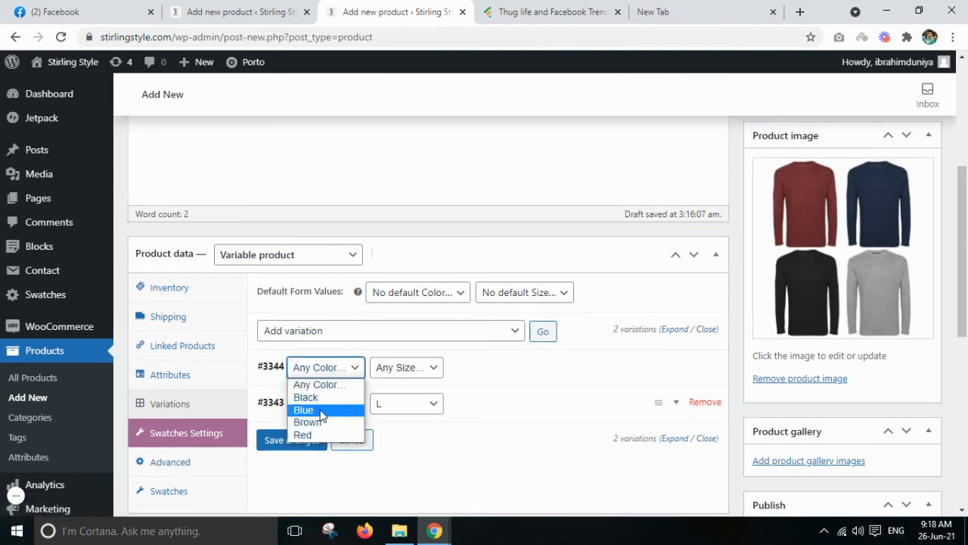
click(335, 410)
click(410, 376)
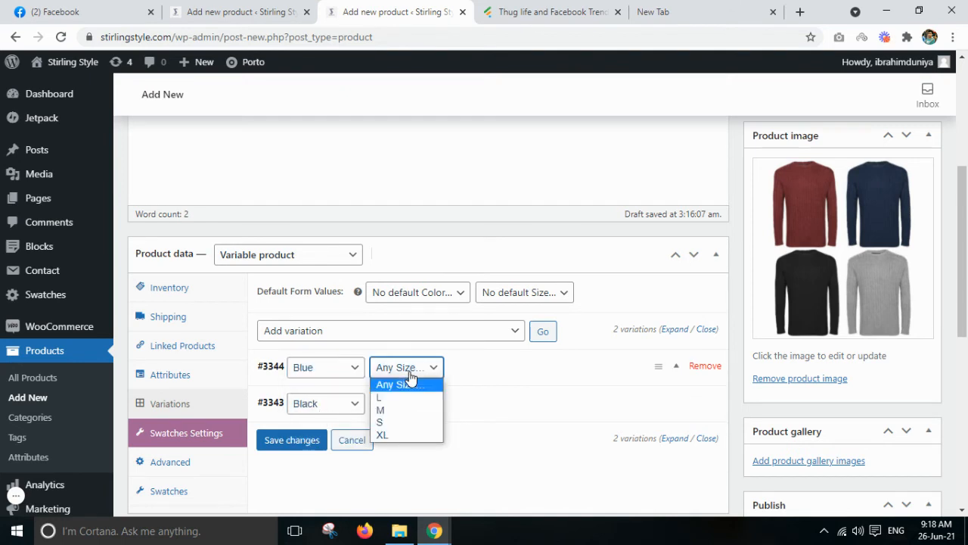
click(395, 409)
Expand the Blue M variation and assign it the navy sweater image Dark-Navy-blue.jpg from the media library.
scroll(484, 399, down, 1)
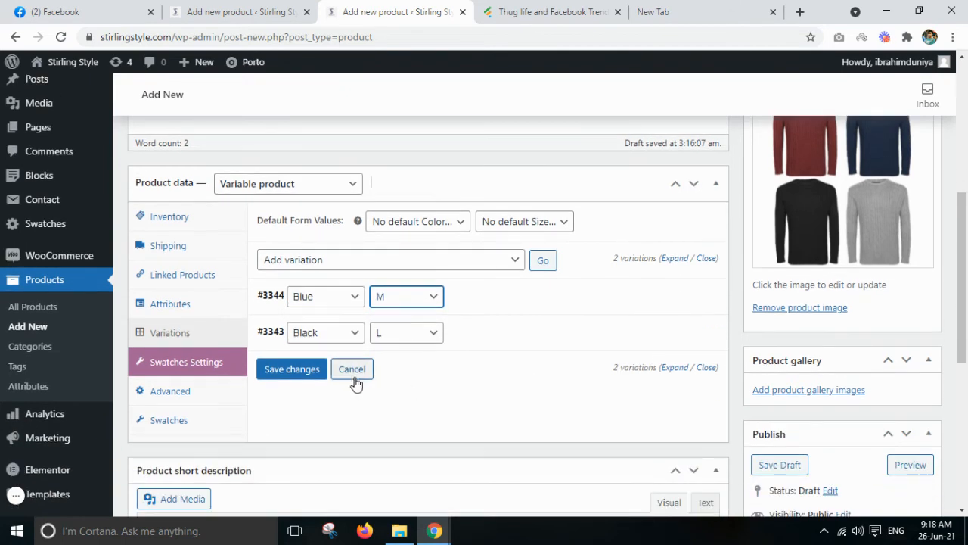
click(668, 303)
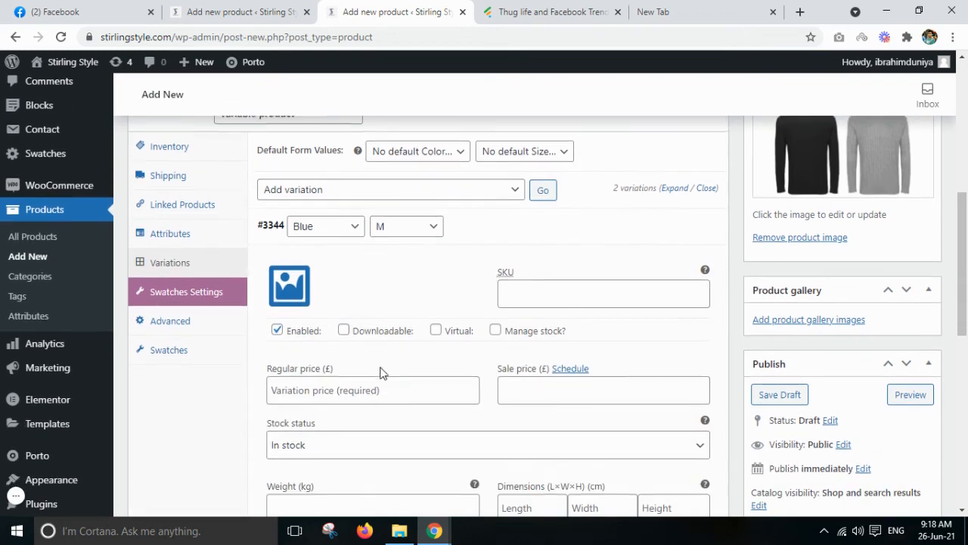
click(291, 292)
click(437, 260)
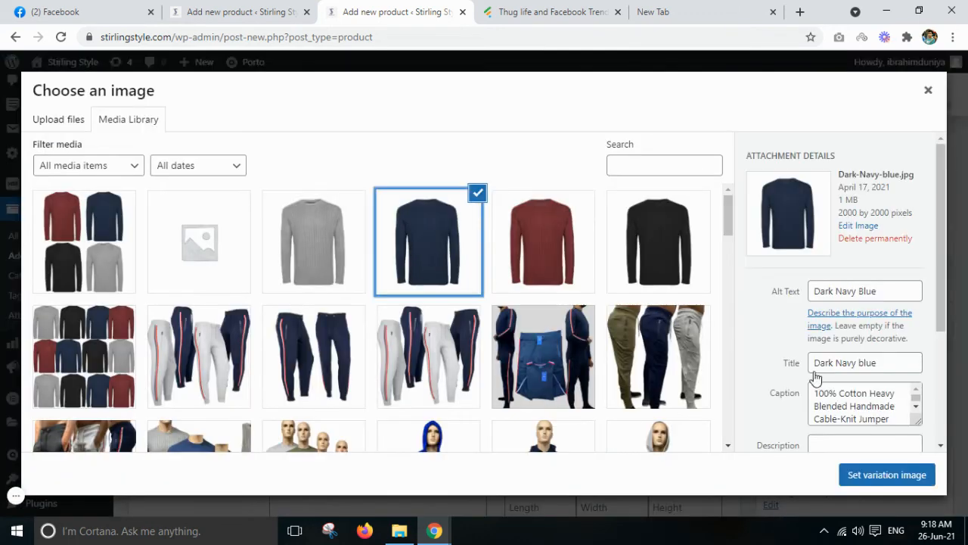
click(887, 475)
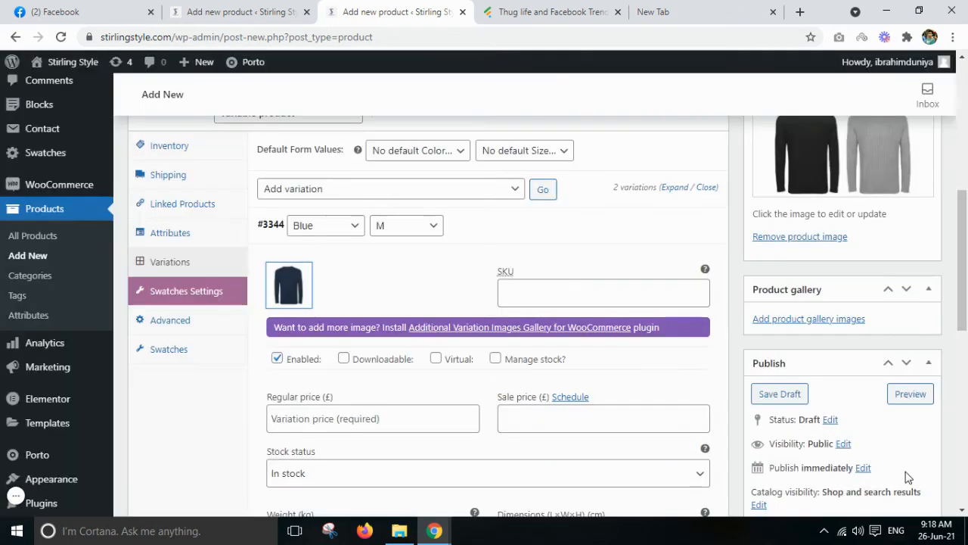
Set the Blue M variation's regular price to £3 and sale price to £2, and collapse its details.
scroll(392, 377, down, 1)
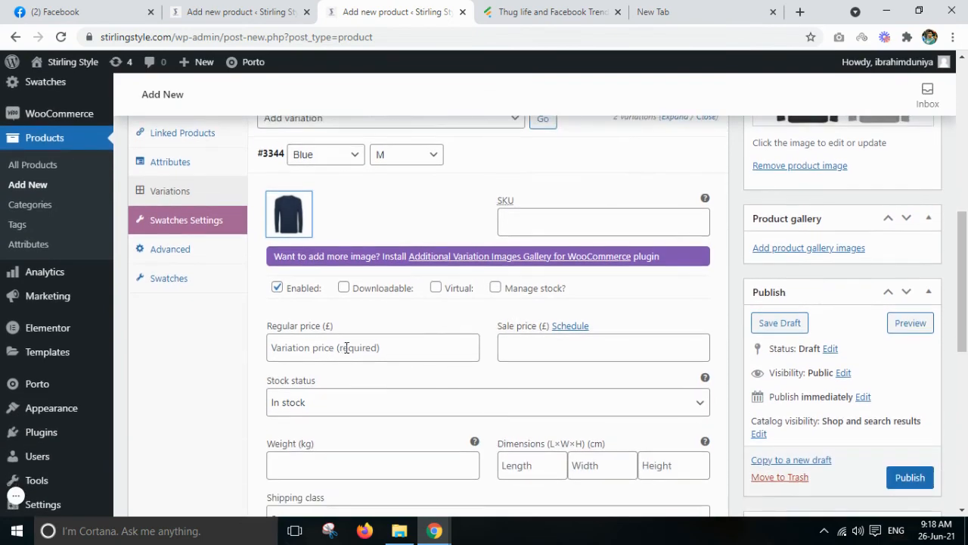
click(341, 344)
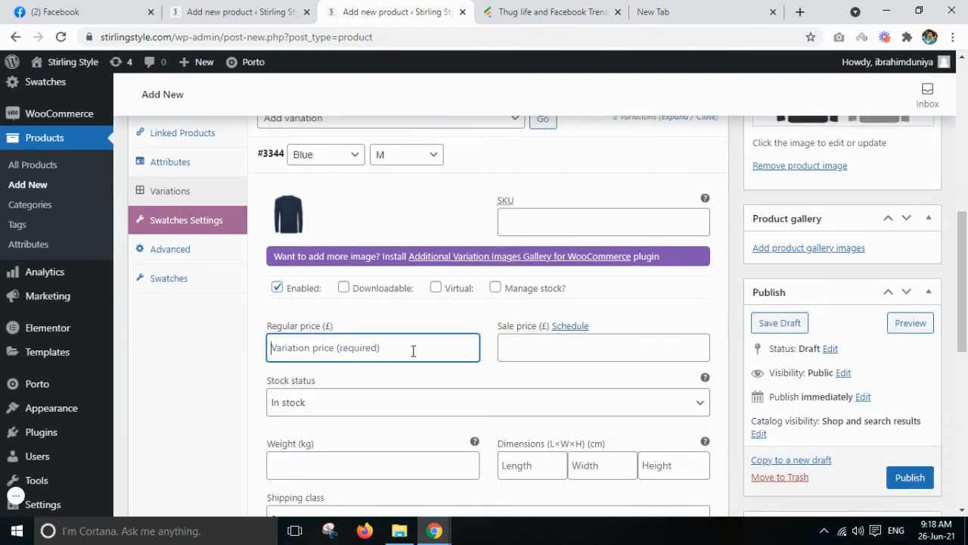
text(3)
click(555, 349)
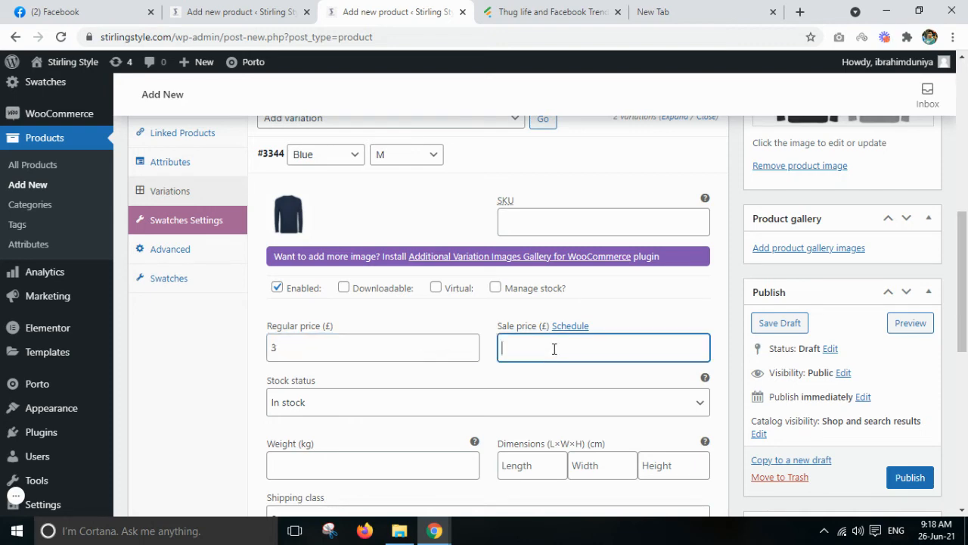
scroll(555, 349, down, 4)
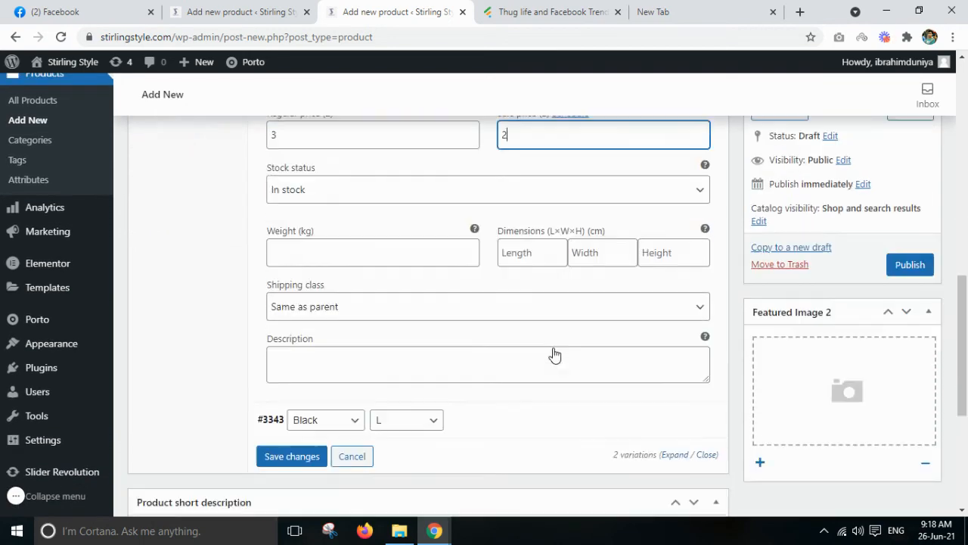
text(2)
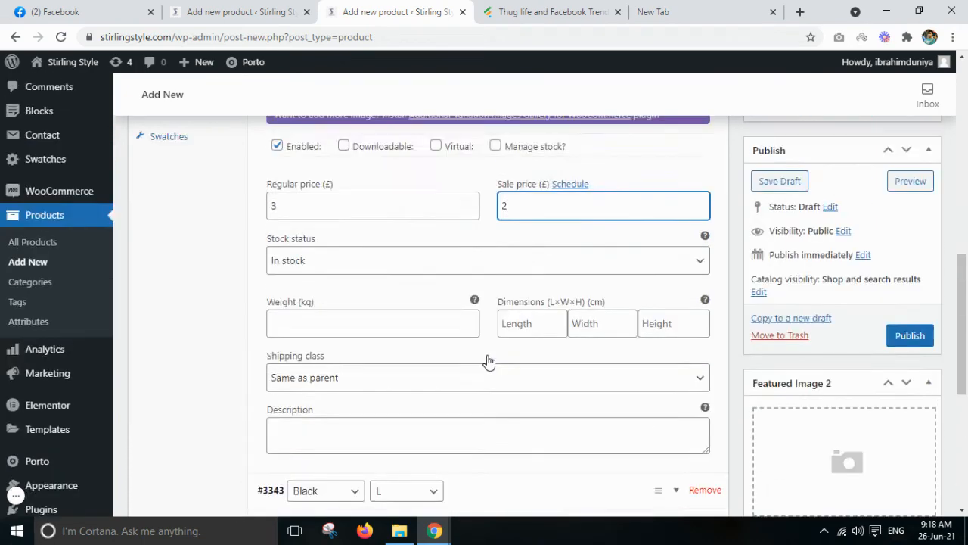
click(677, 226)
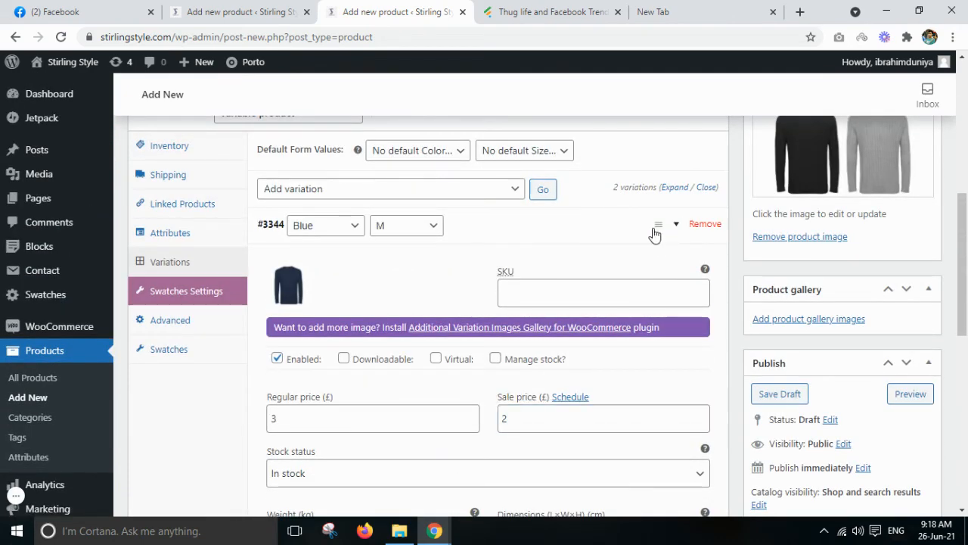
Add a third variation with the color Red and the size XL.
click(541, 189)
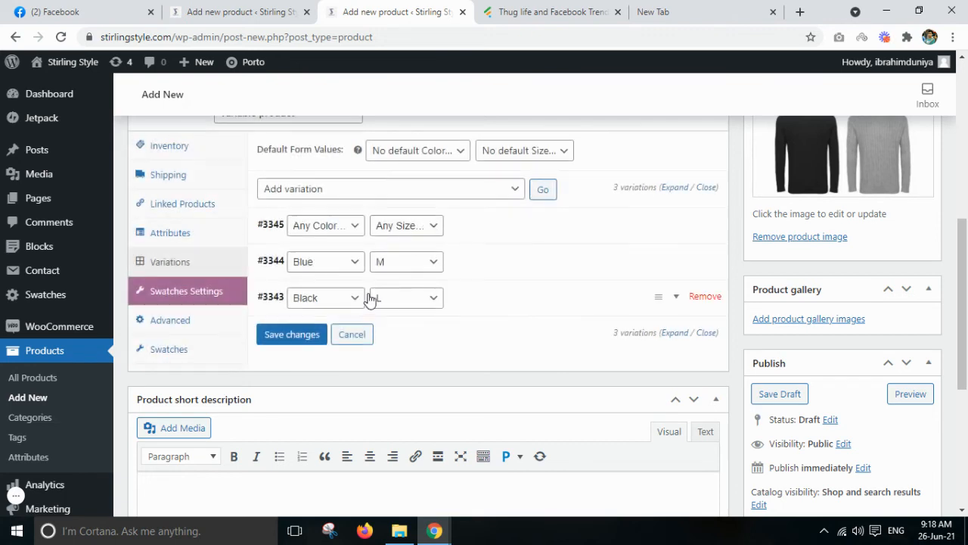
click(332, 231)
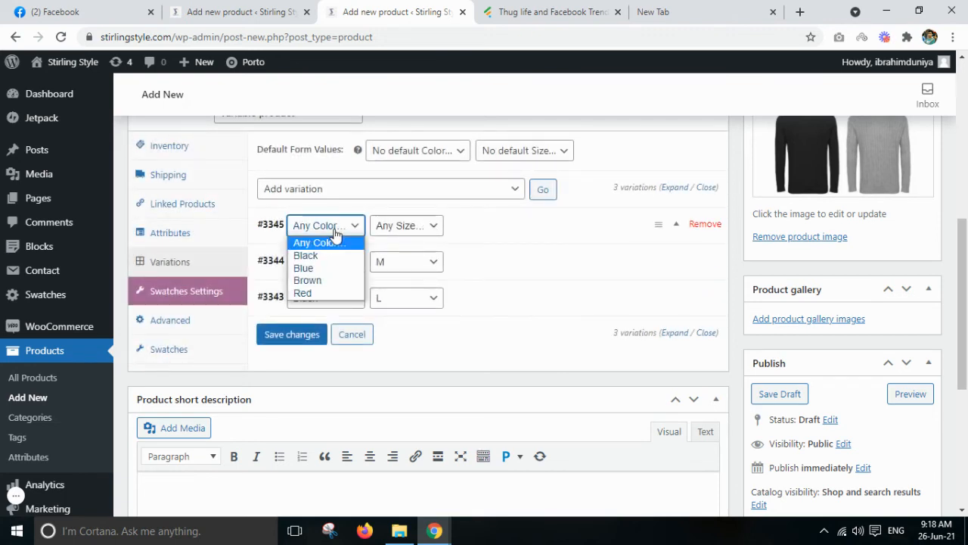
click(314, 295)
click(392, 232)
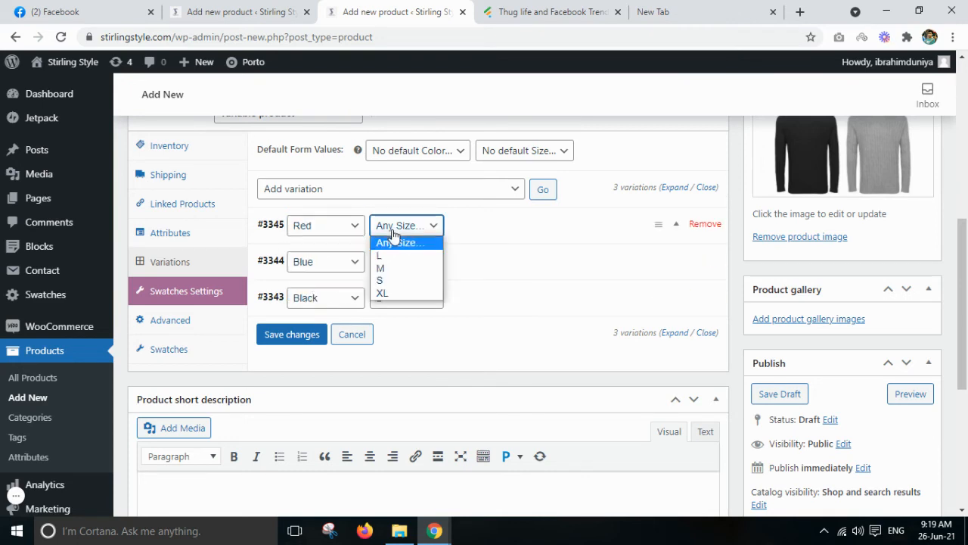
click(391, 294)
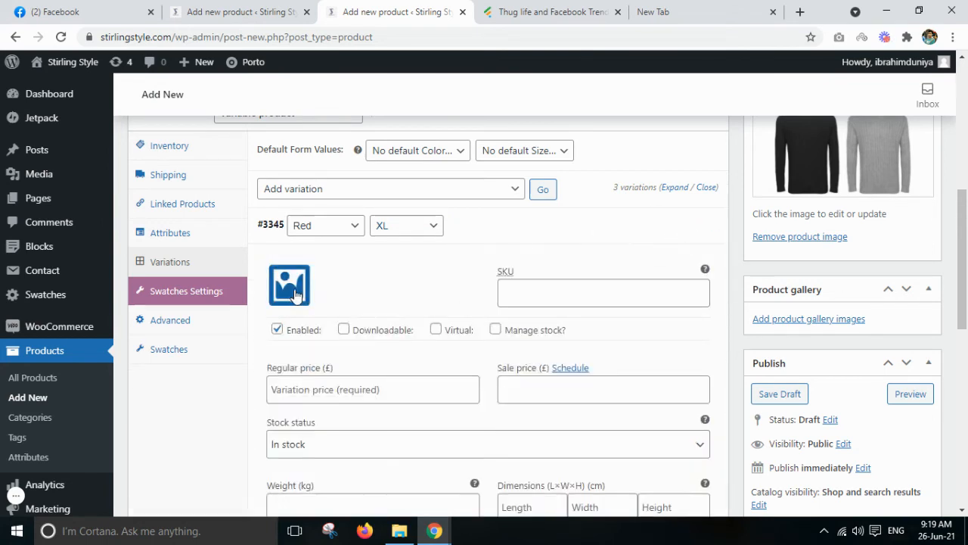
Assign the burgundy sweater image Burgundy3.jpg from the media library to the Red XL variation.
click(292, 289)
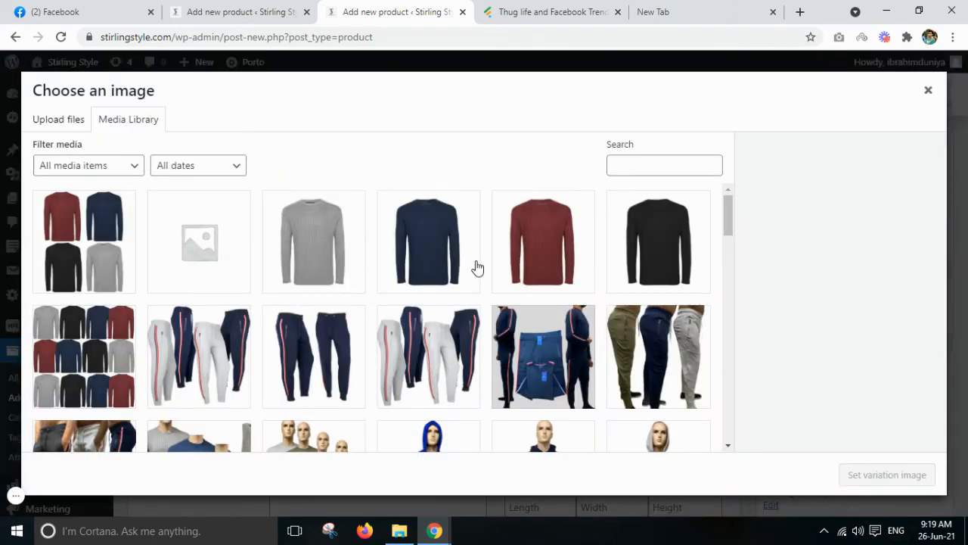
click(536, 264)
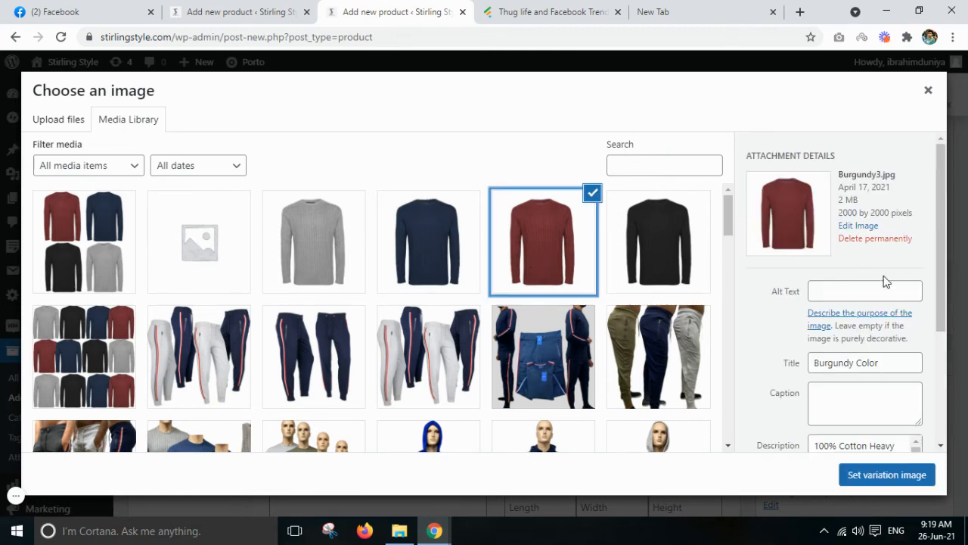
click(886, 475)
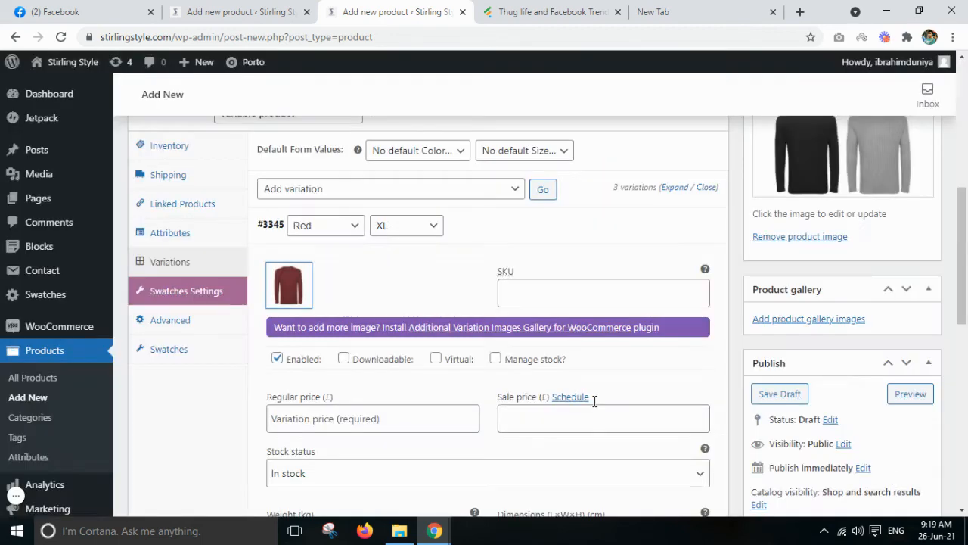
Set the Red XL variation's regular price to £4 and sale price to £3, and collapse its details.
click(326, 417)
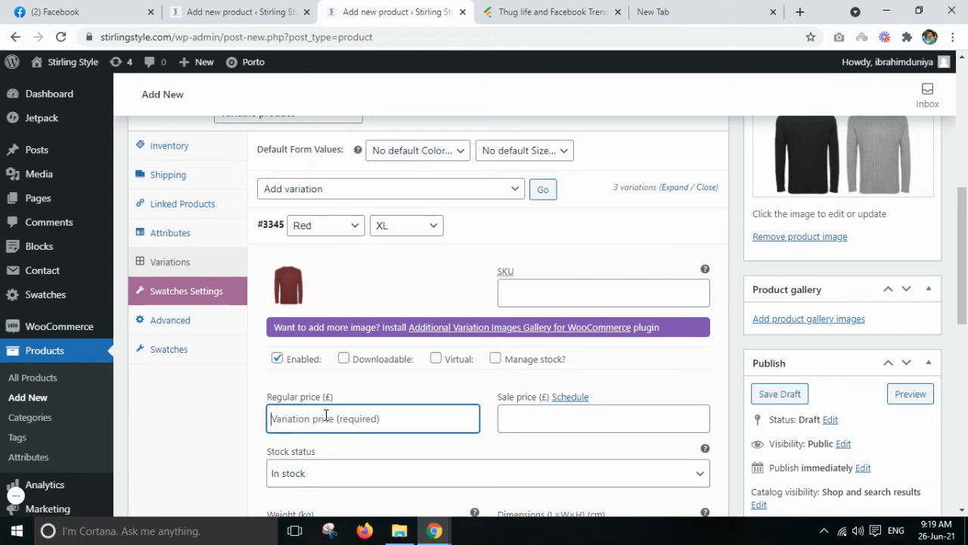
text(4)
click(543, 417)
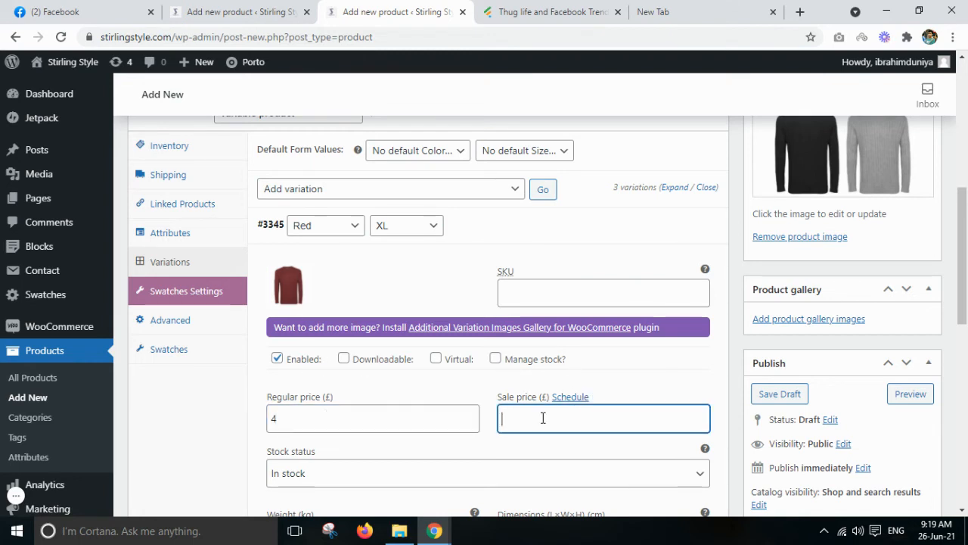
scroll(421, 364, down, 4)
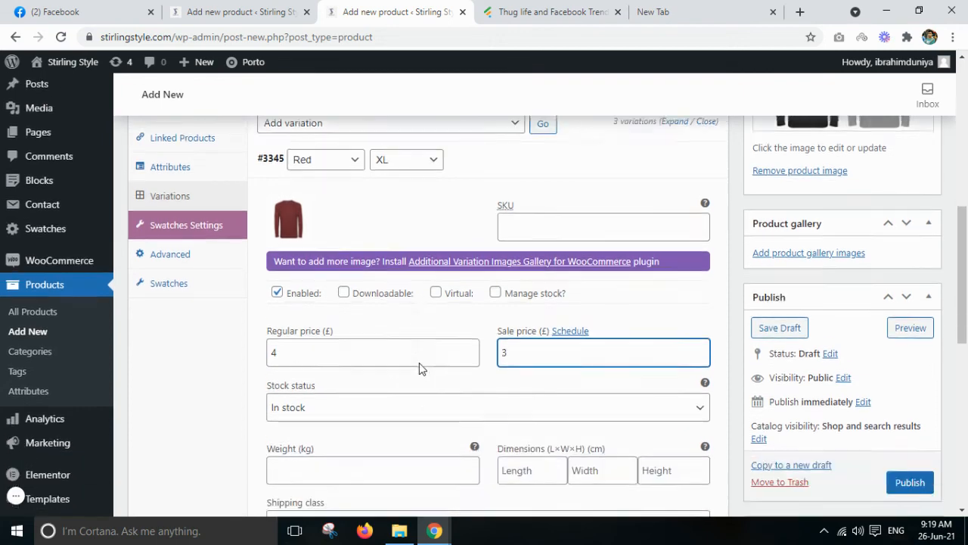
scroll(484, 356, up, 4)
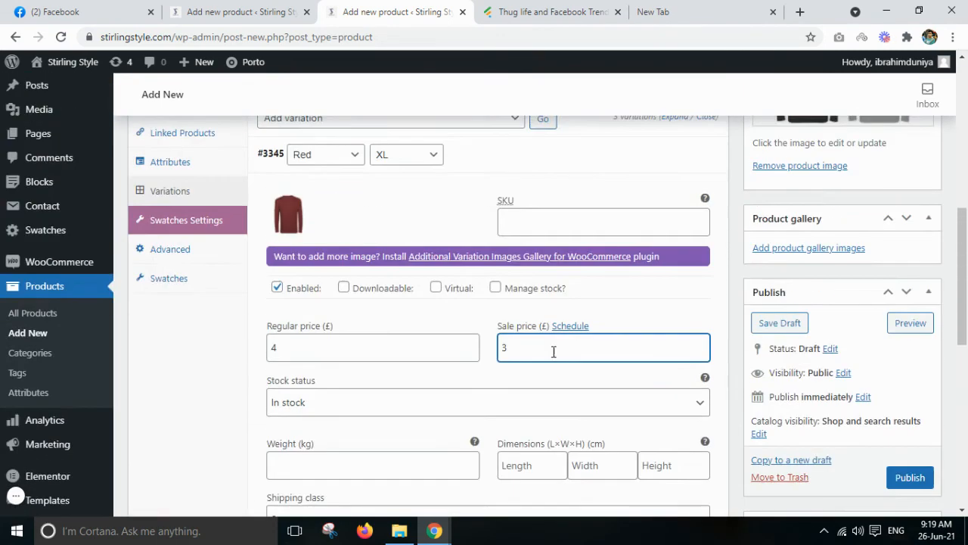
click(676, 226)
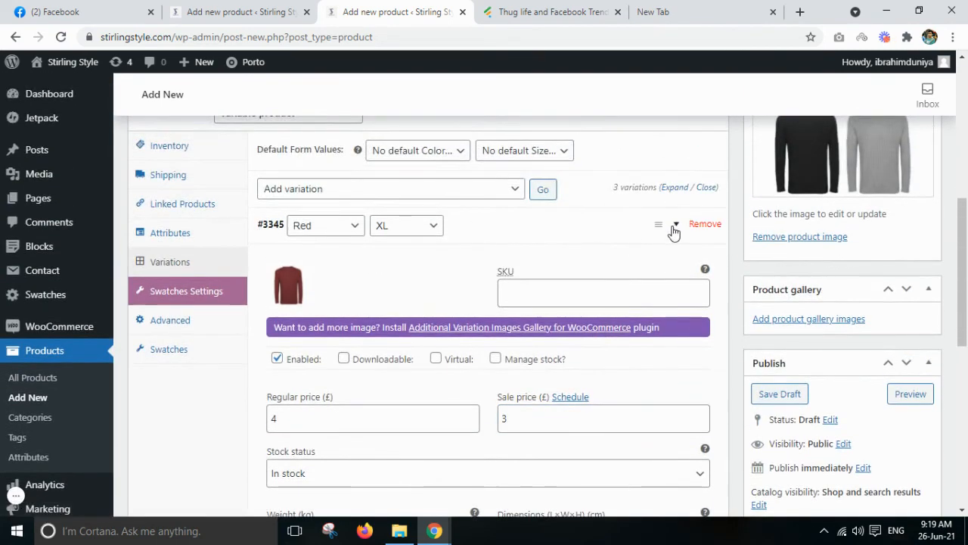
Add a fourth variation with the color Brown and the size S.
click(553, 191)
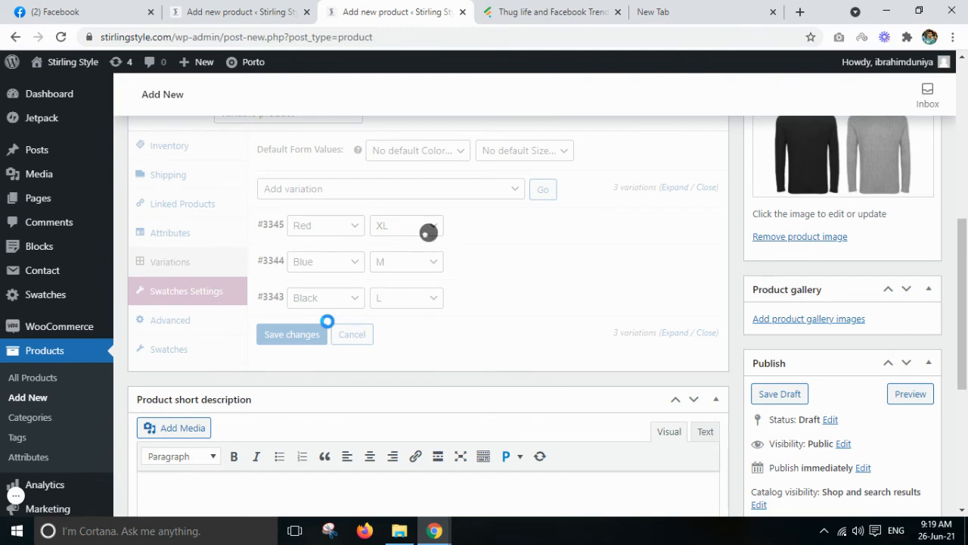
click(327, 227)
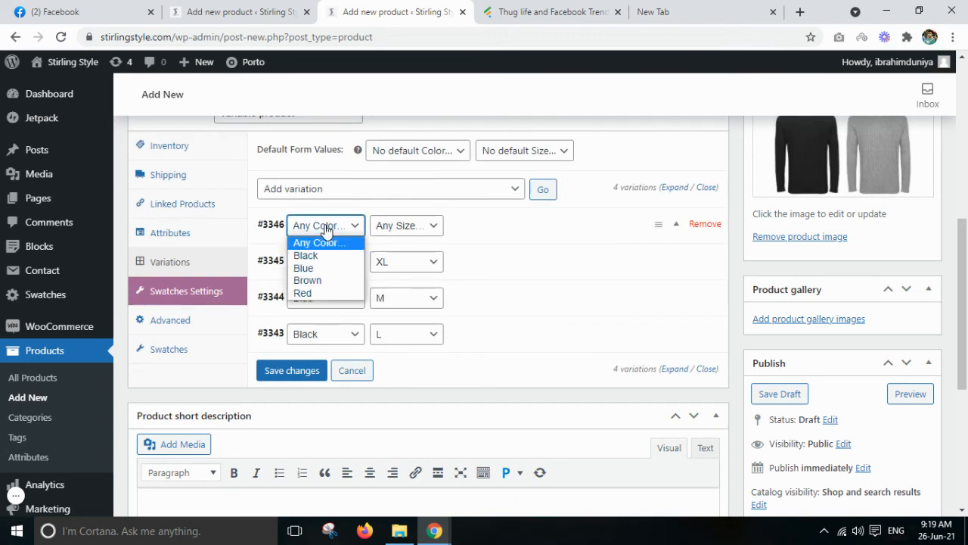
click(307, 280)
click(426, 231)
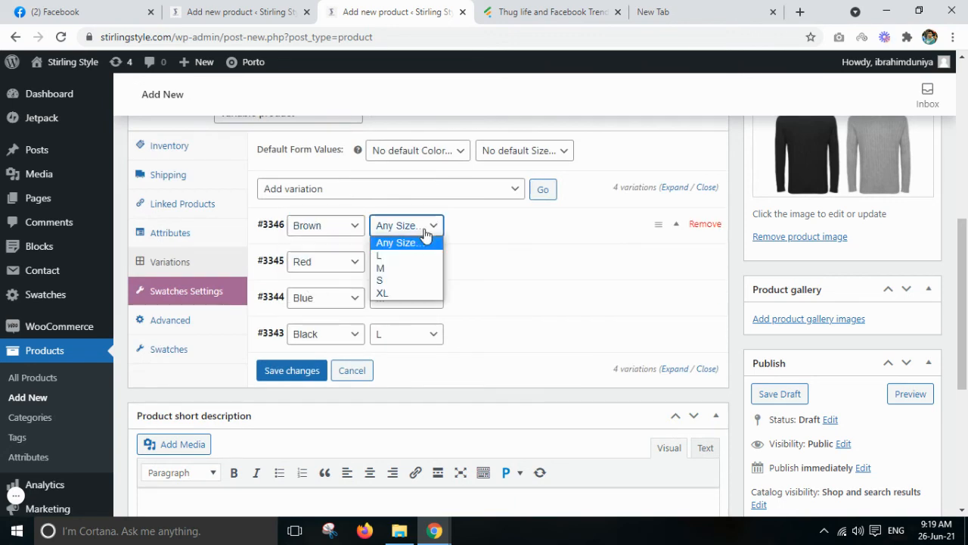
click(393, 281)
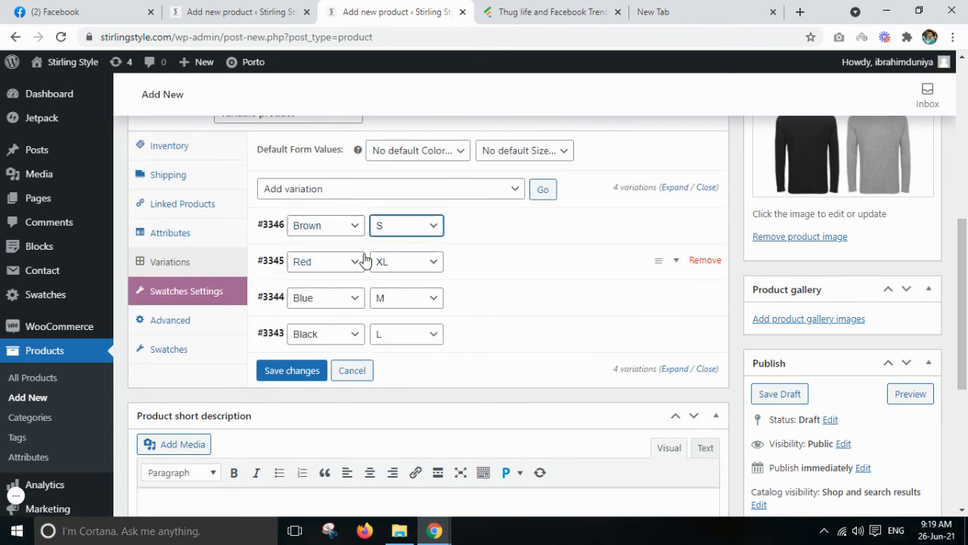
Expand the Brown S variation and assign it the grey sweater image from the media library.
click(674, 227)
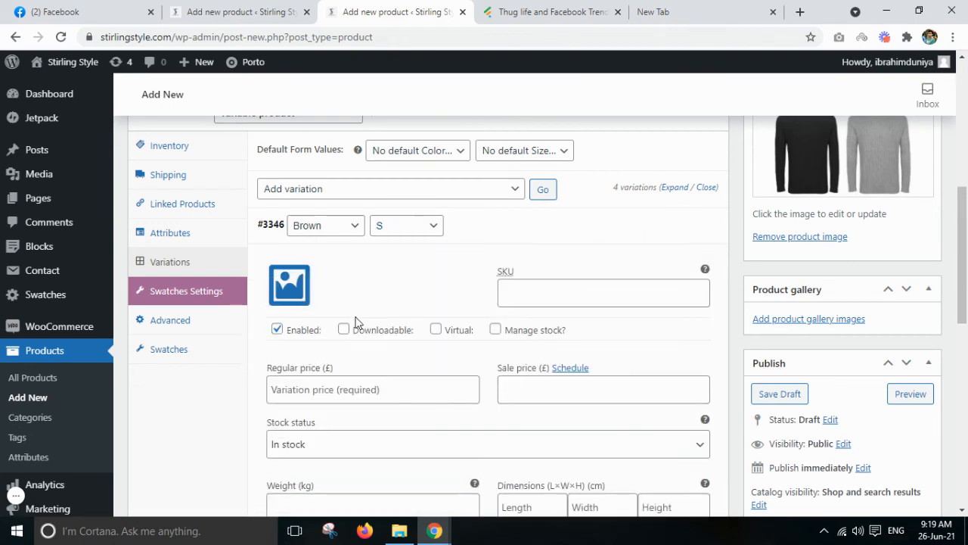
click(301, 297)
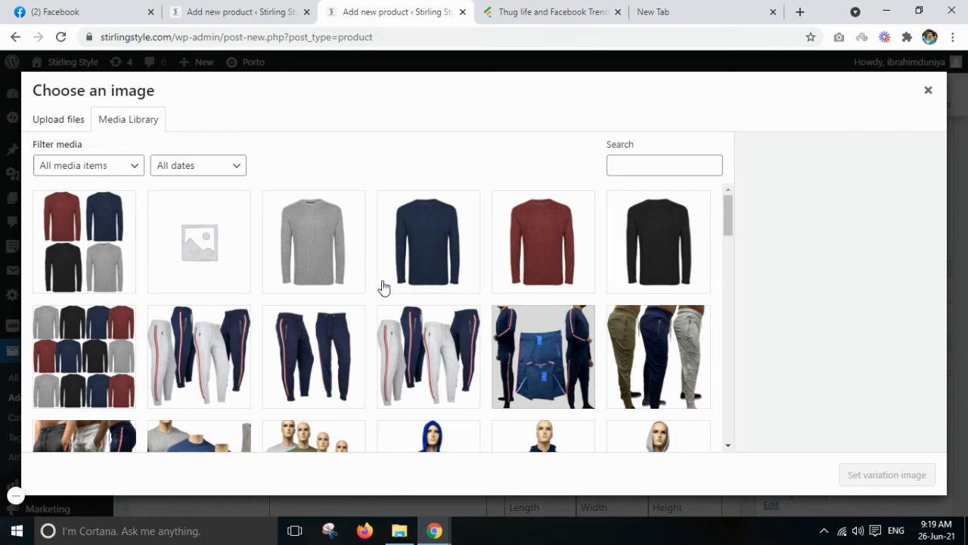
click(320, 245)
click(897, 475)
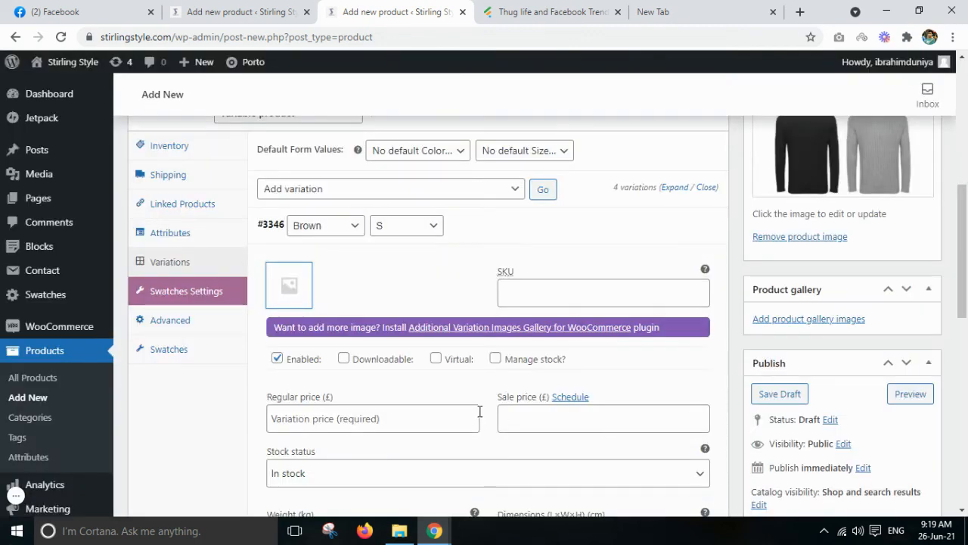
Set the Brown S variation's regular price to £2 and sale price to £1, and save the variation changes.
scroll(479, 409, down, 2)
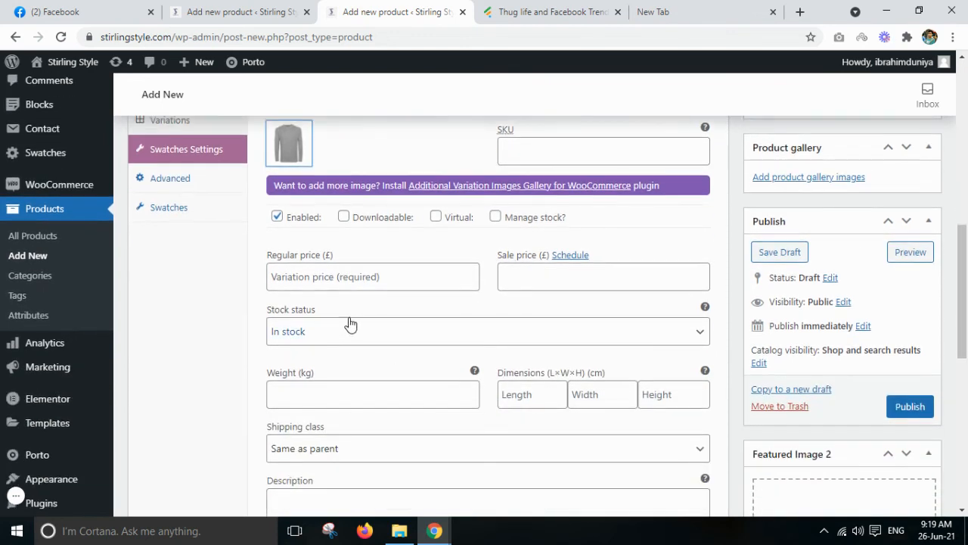
click(319, 286)
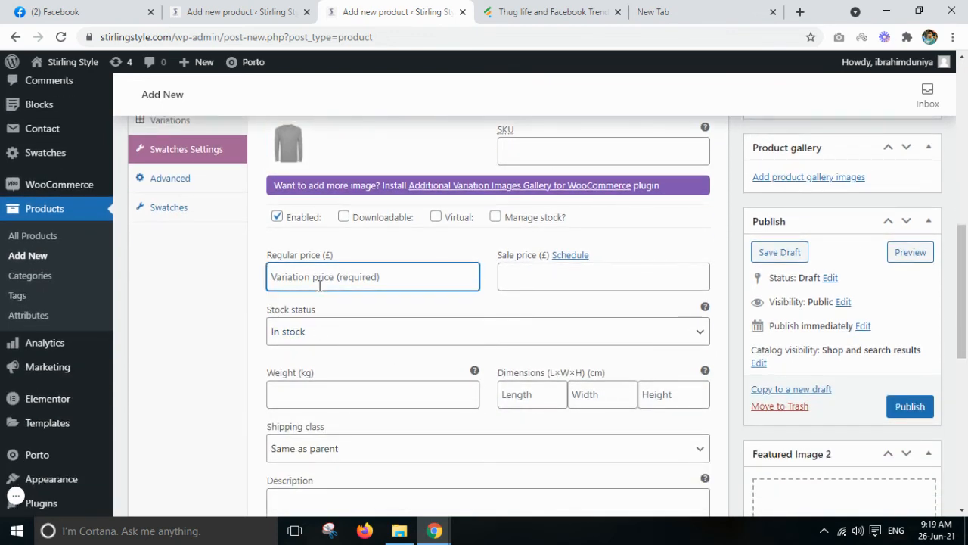
text(2)
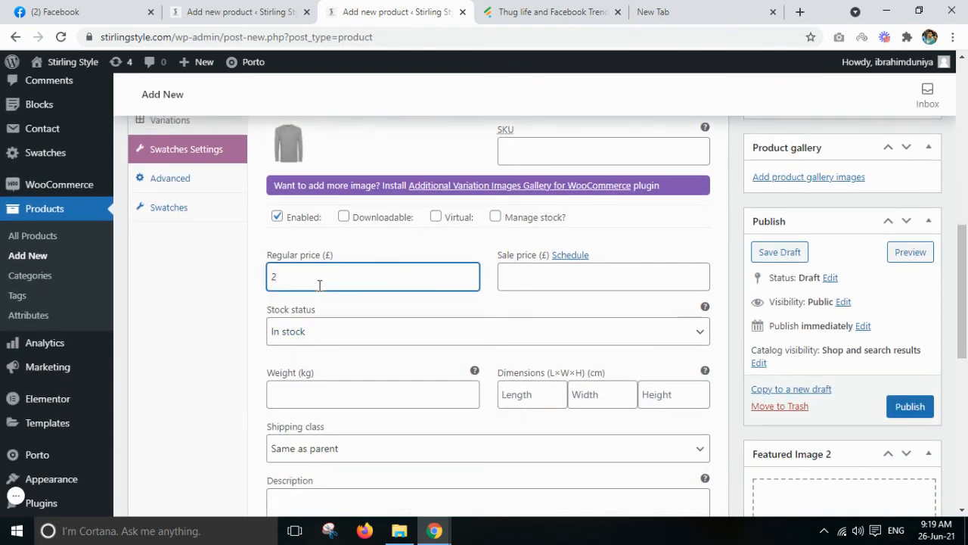
click(564, 276)
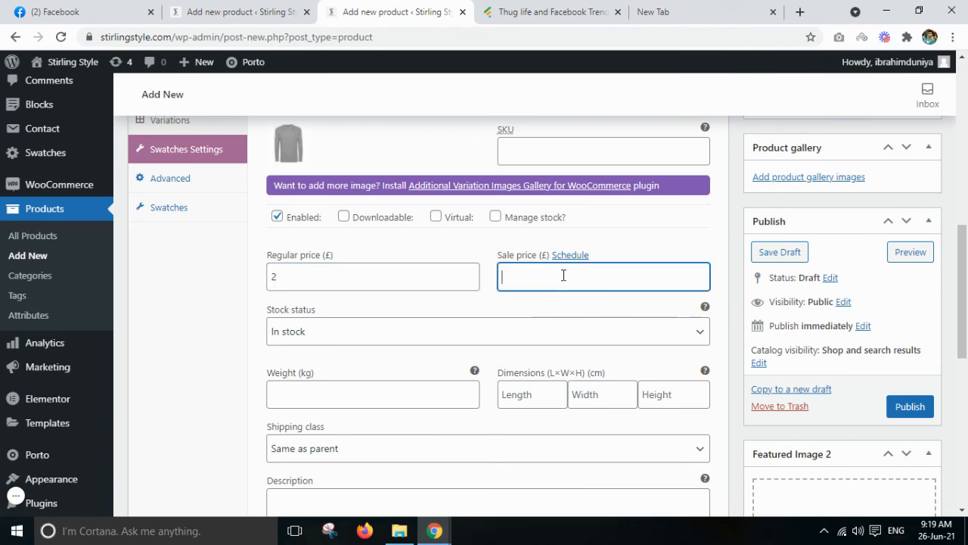
text(1)
scroll(479, 340, down, 3)
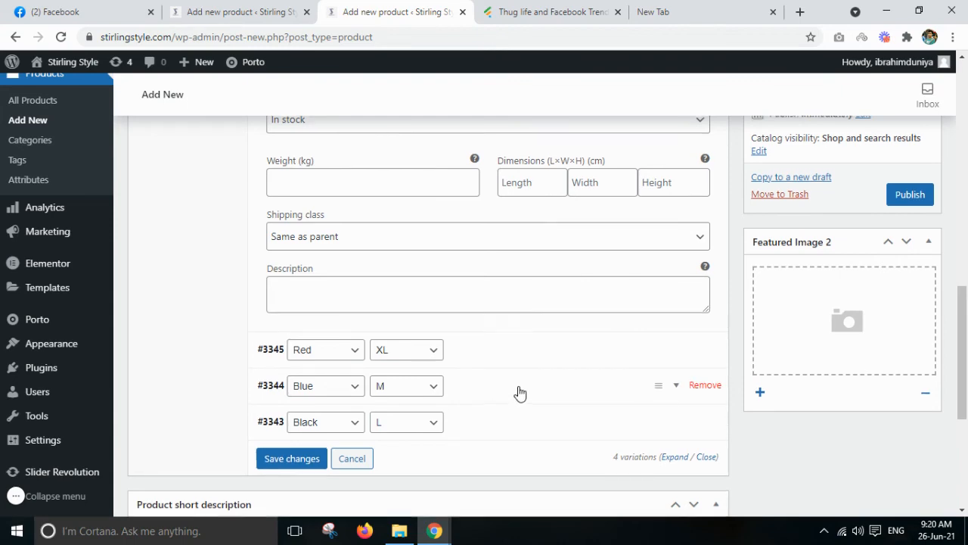
scroll(520, 393, up, 5)
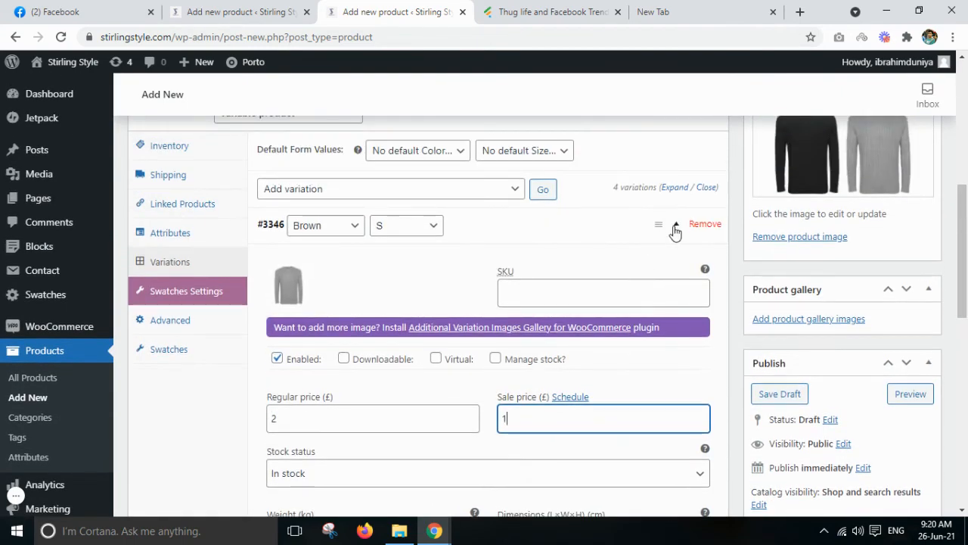
click(675, 232)
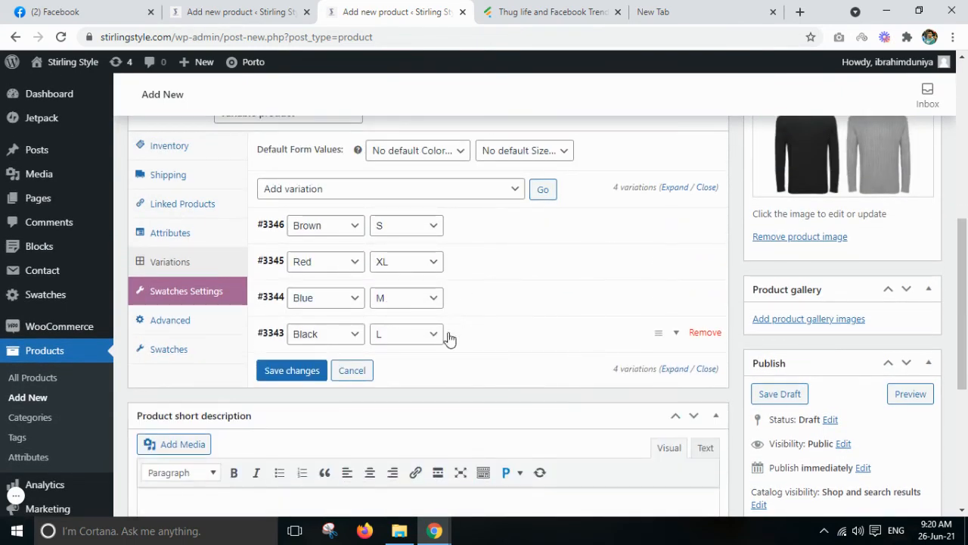
click(302, 371)
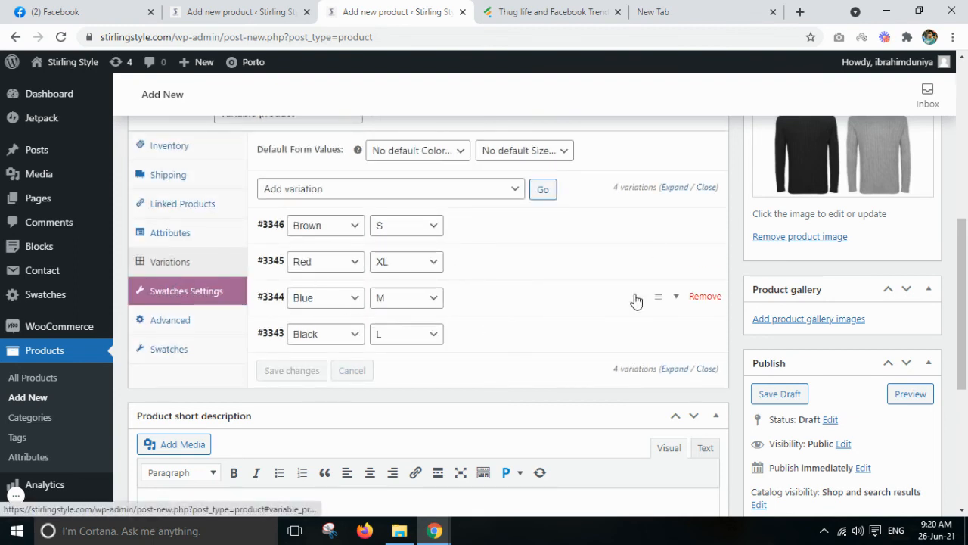
Enter "Product Description" as the product short description.
scroll(495, 368, down, 3)
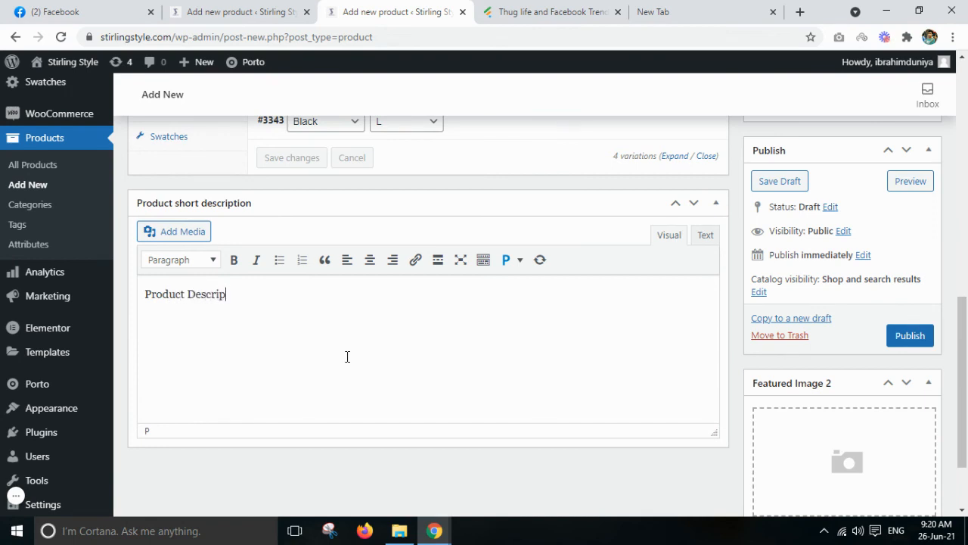
key(BackSpace)
Add the grey, navy, burgundy and black sweater images from the media library to the product gallery.
scroll(688, 402, up, 6)
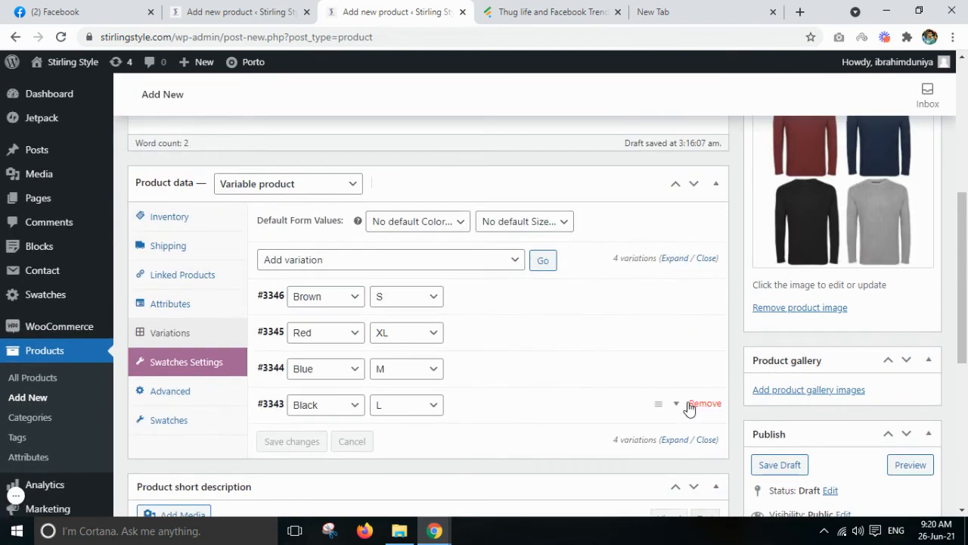
scroll(689, 409, down, 2)
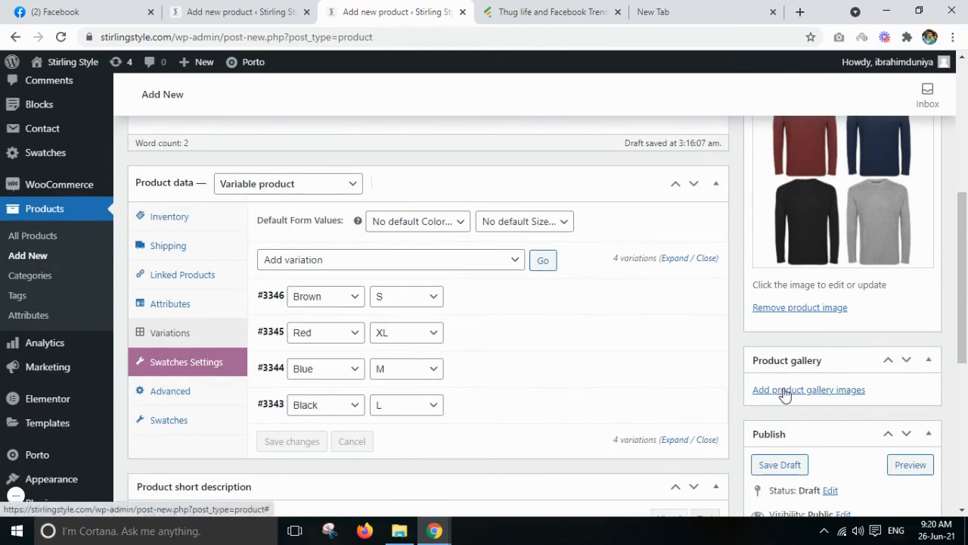
click(827, 393)
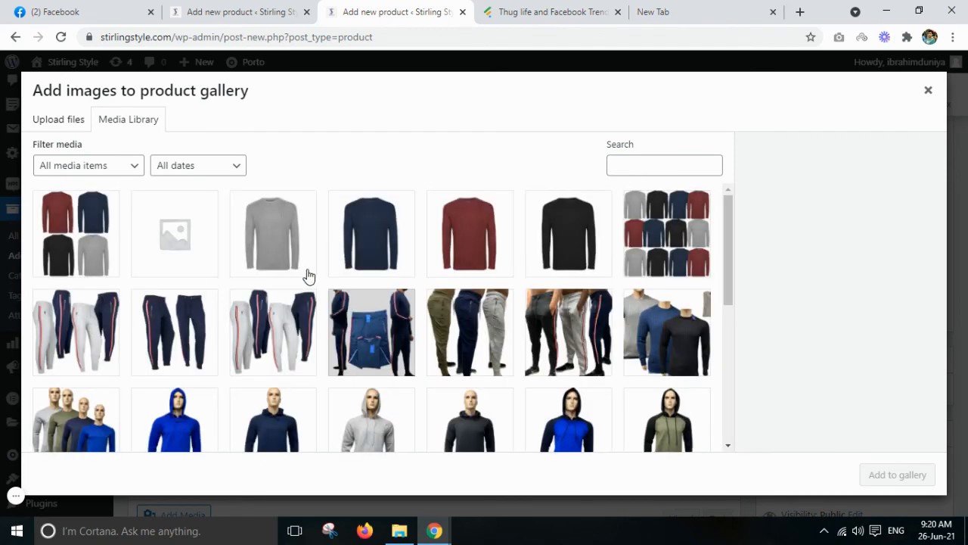
click(281, 259)
click(363, 258)
click(435, 251)
click(532, 252)
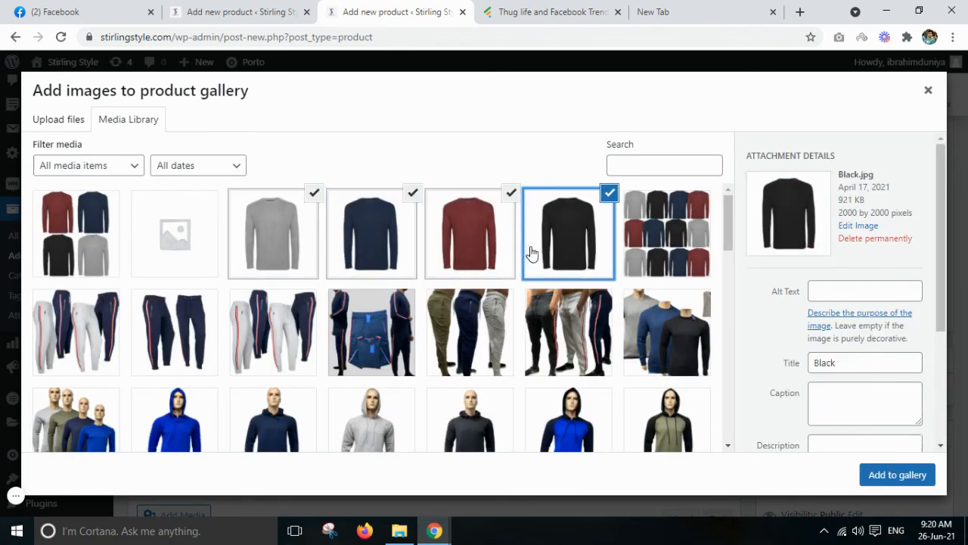
click(915, 482)
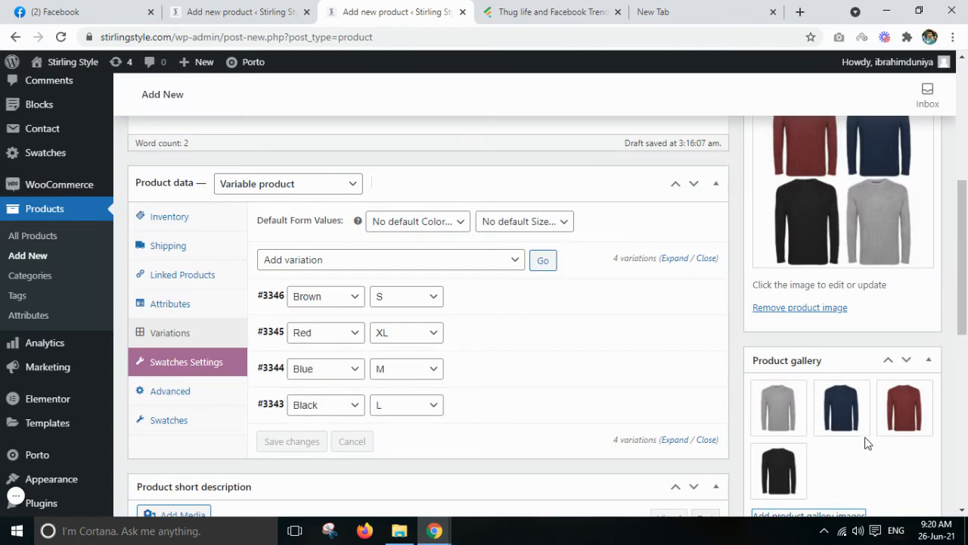
Publish the product and open its storefront page in a new browser tab.
scroll(867, 439, down, 6)
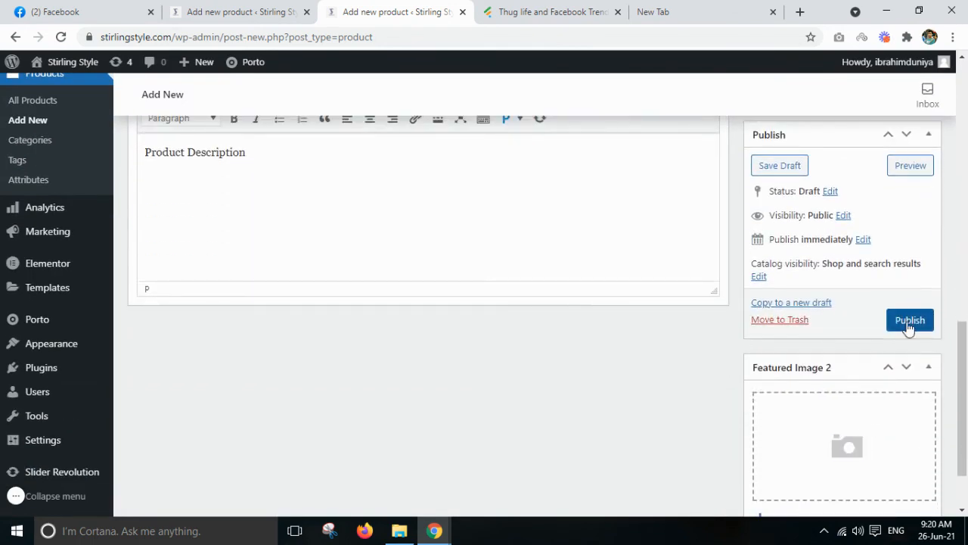
click(910, 320)
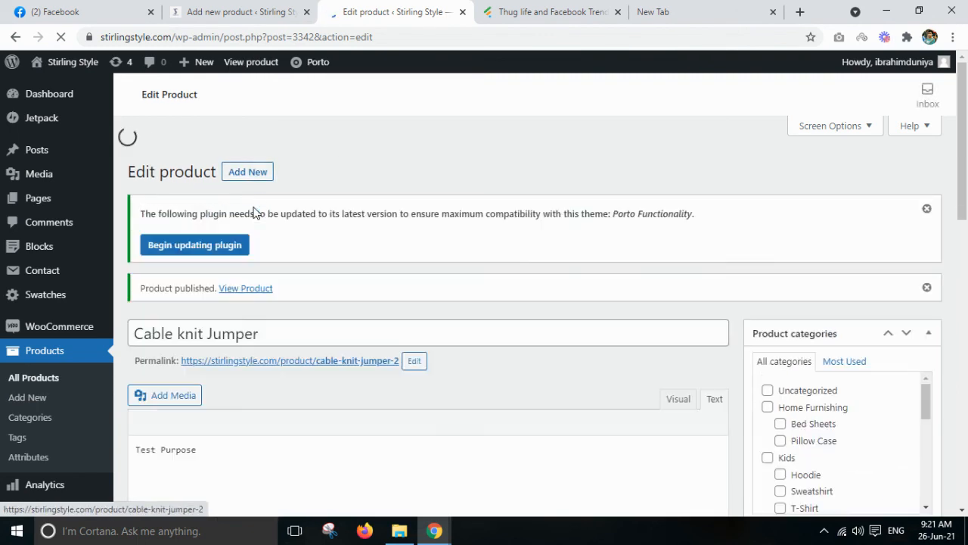
right_click(244, 297)
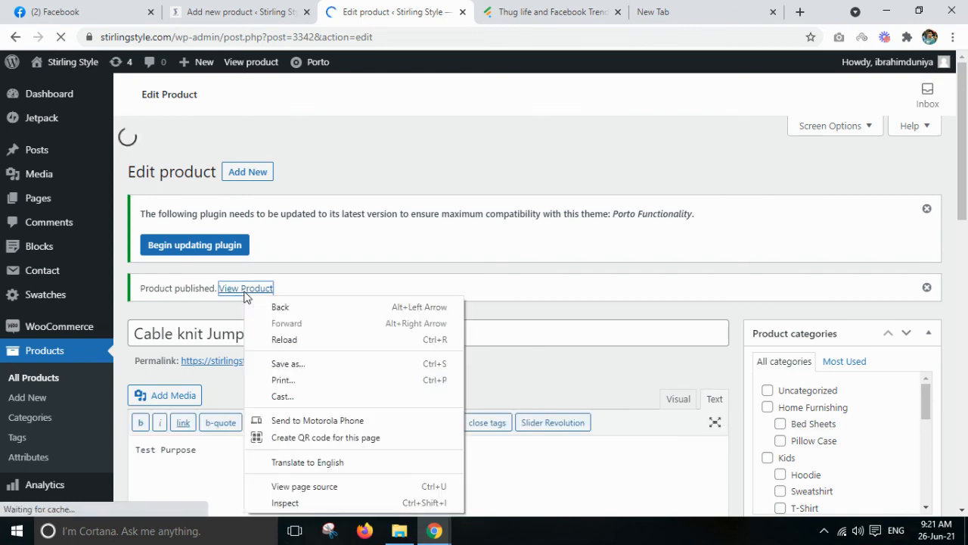
click(363, 260)
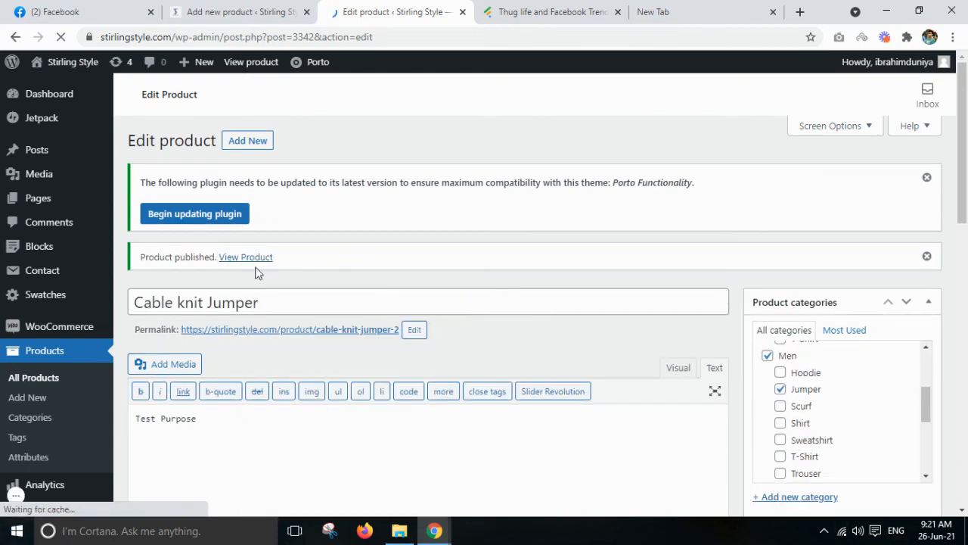
right_click(258, 263)
click(303, 273)
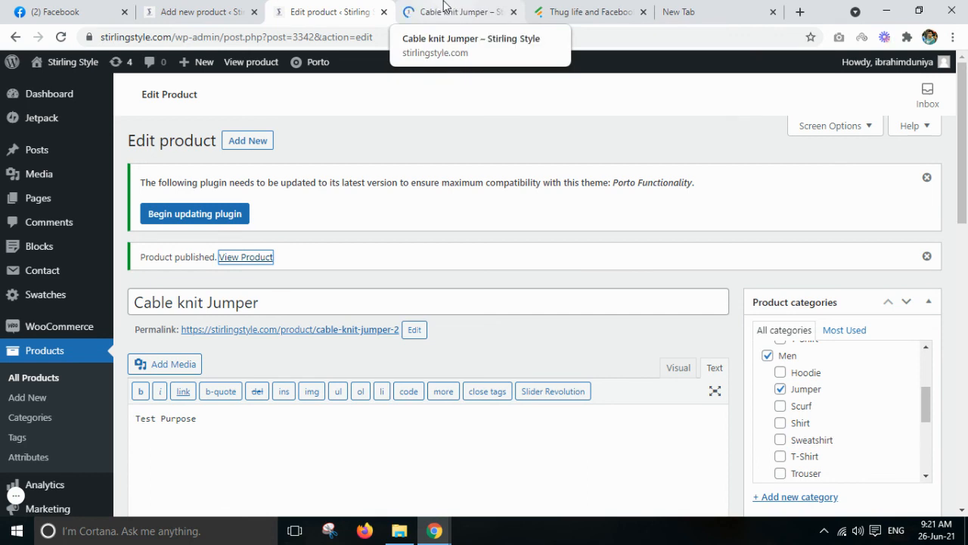
click(445, 8)
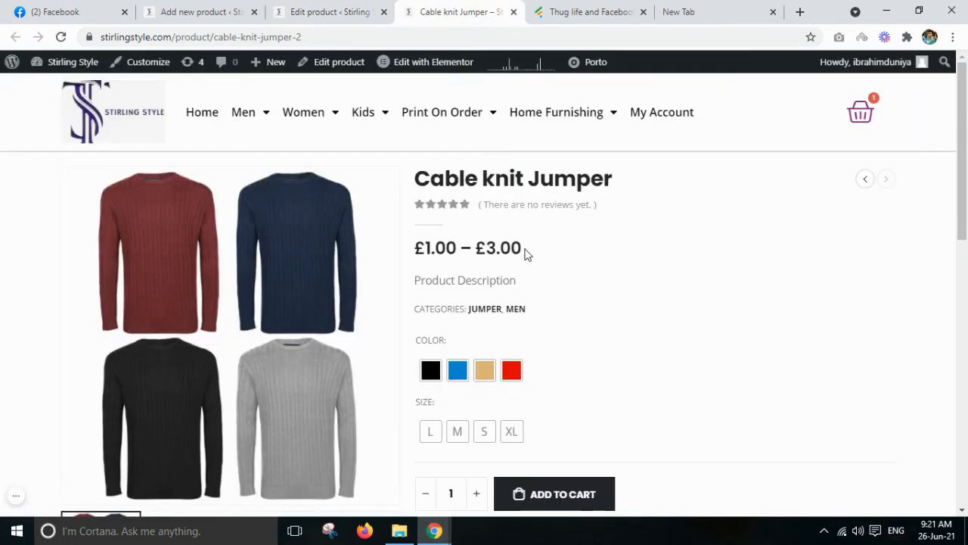
Examine the price range, the color and size swatches and the gallery thumbnails on the Cable knit Jumper product page.
drag(524, 250, 420, 246)
click(594, 256)
scroll(669, 333, down, 2)
scroll(718, 335, up, 1)
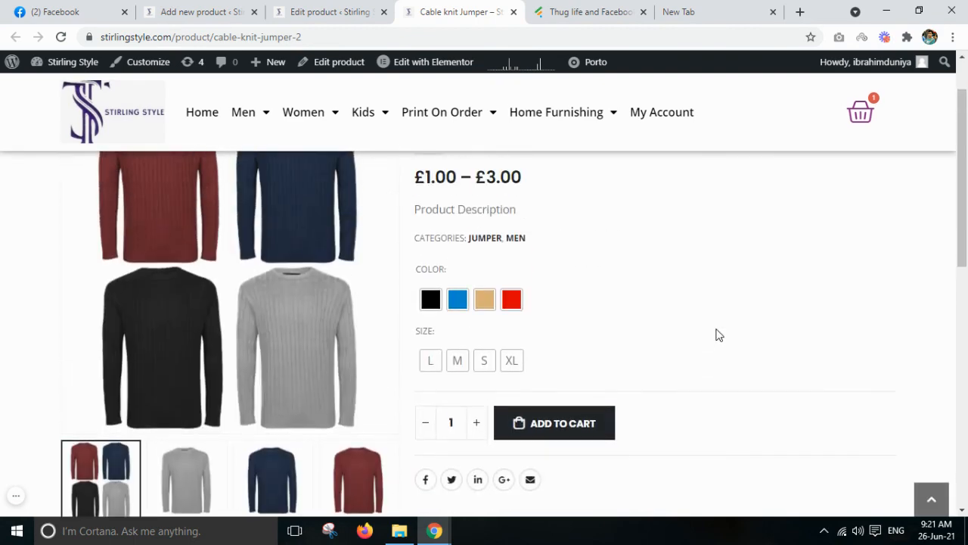
scroll(718, 336, down, 1)
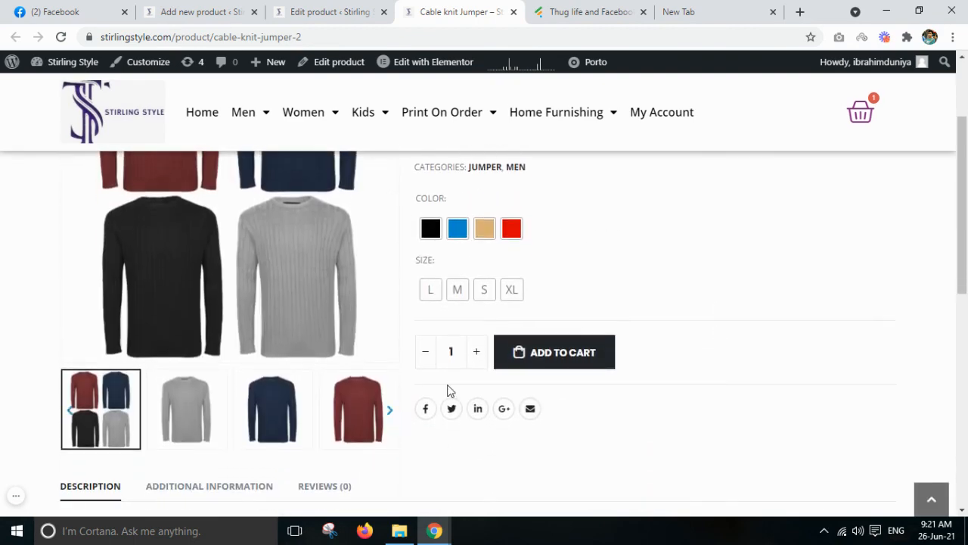
scroll(754, 319, up, 1)
scroll(754, 319, up, 1)
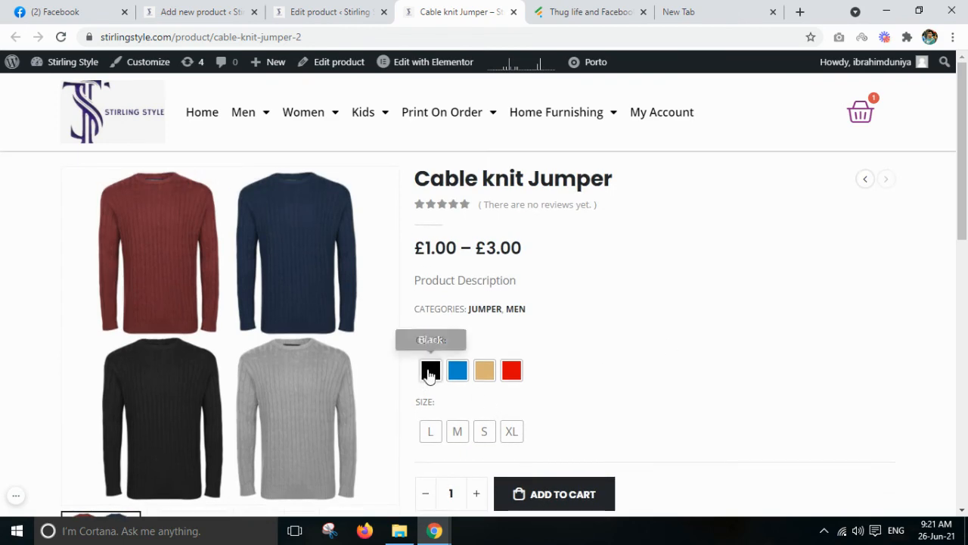
Choose the Black color and size L to check that variation's image and price, and clear the selection.
click(430, 371)
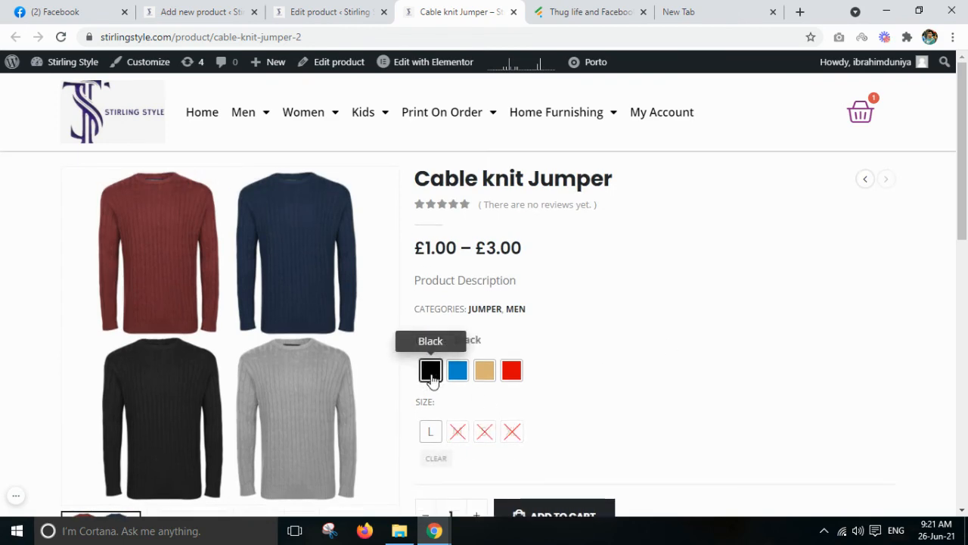
click(432, 437)
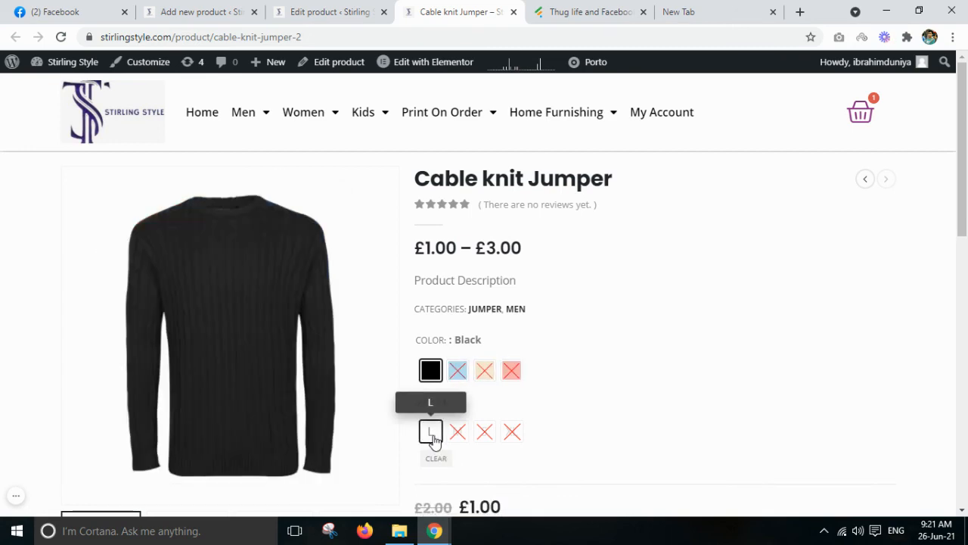
scroll(638, 361, down, 1)
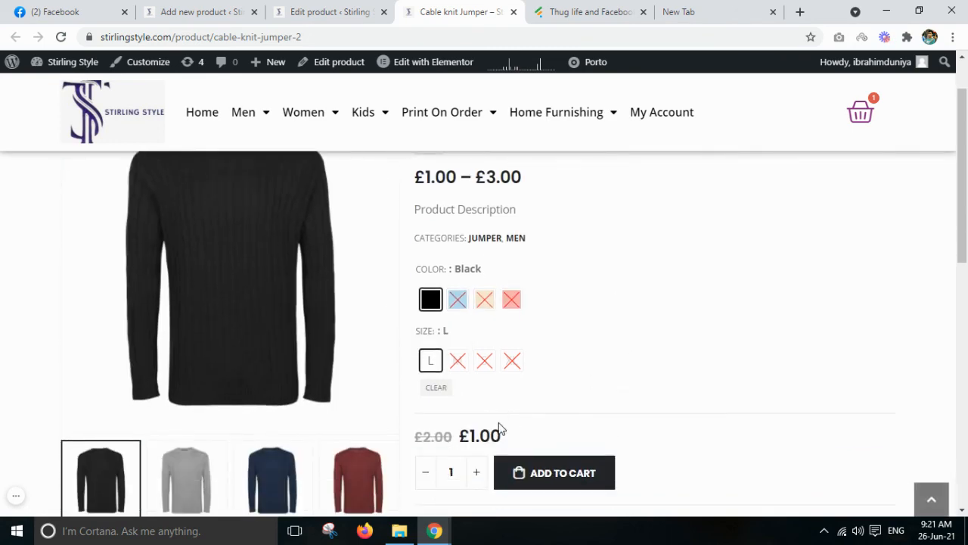
click(435, 388)
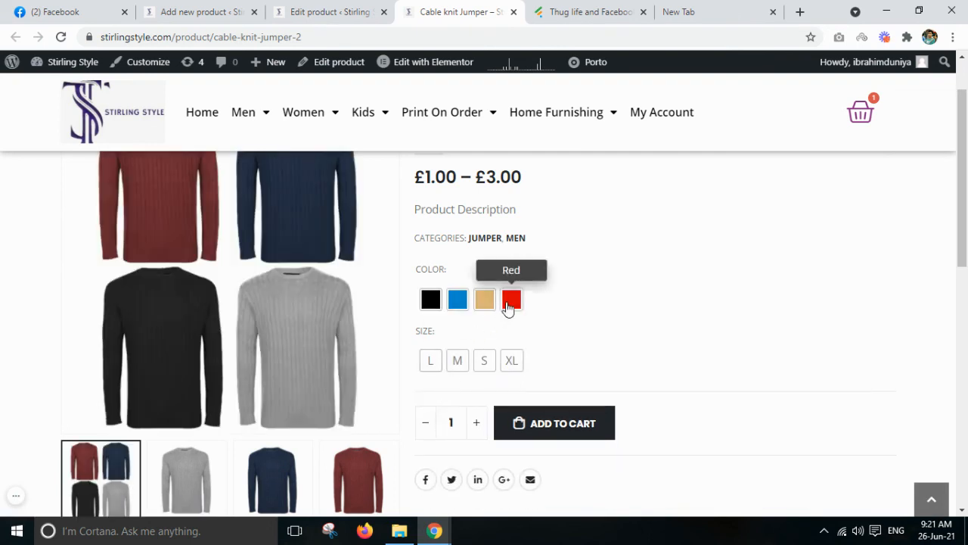
Choose the Red color and size XL, and check that variation's sale price and product image.
click(510, 302)
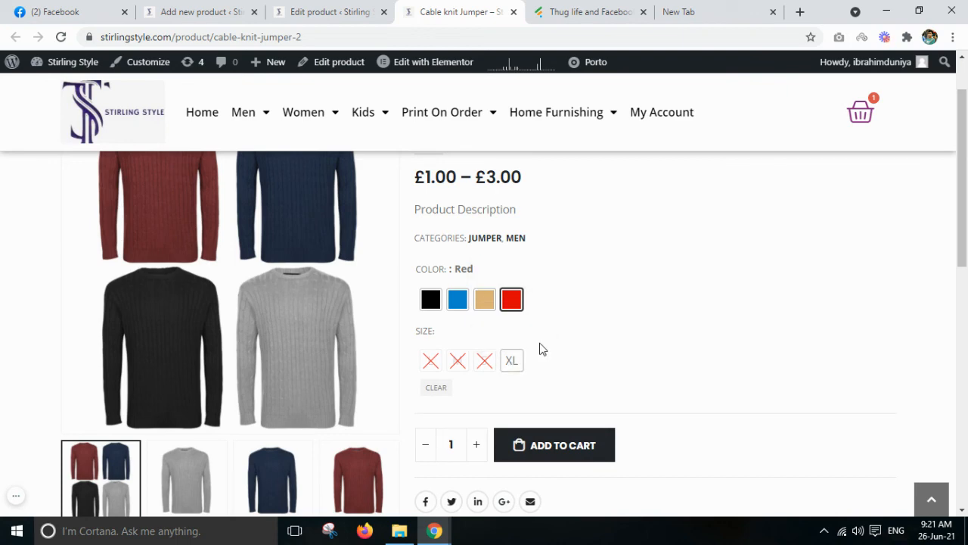
click(512, 361)
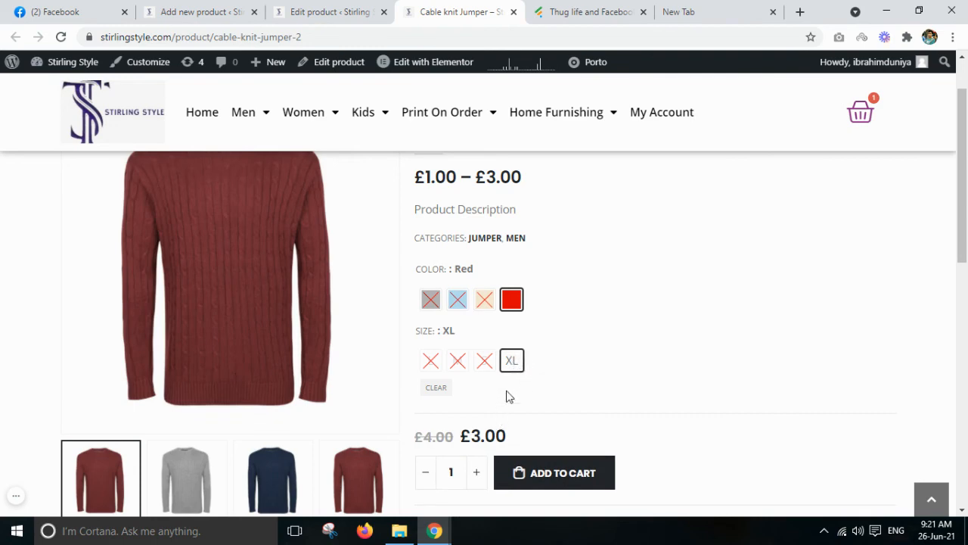
drag(464, 443, 509, 442)
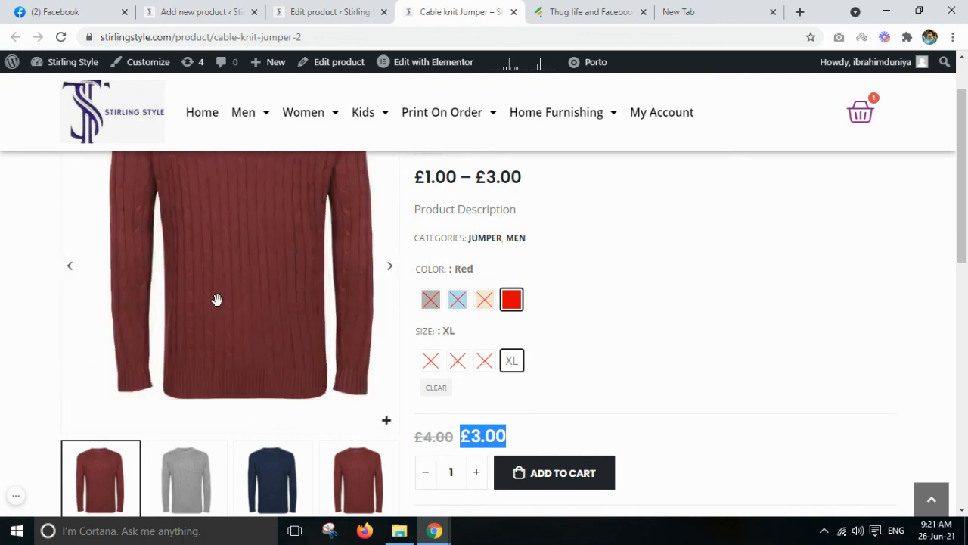
scroll(216, 298, up, 1)
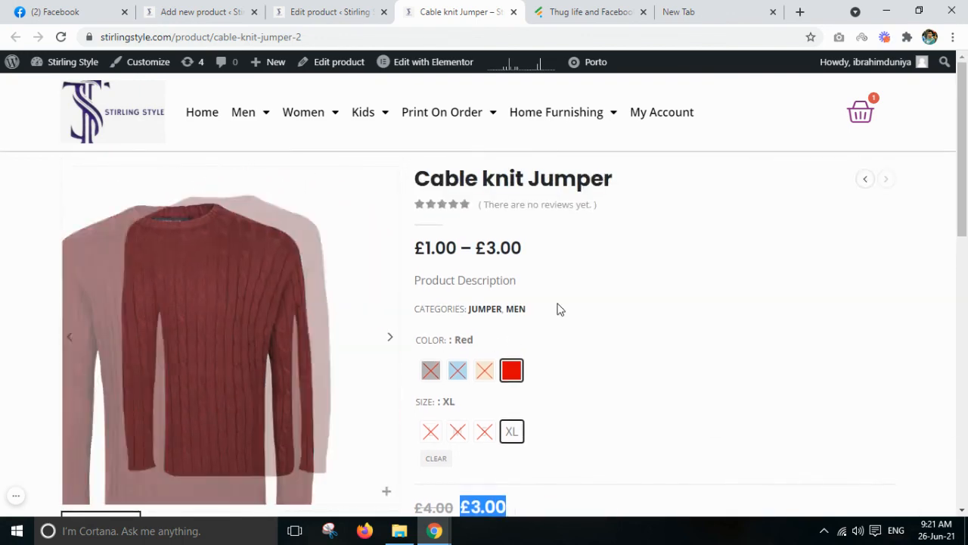
scroll(558, 308, down, 2)
scroll(557, 308, up, 1)
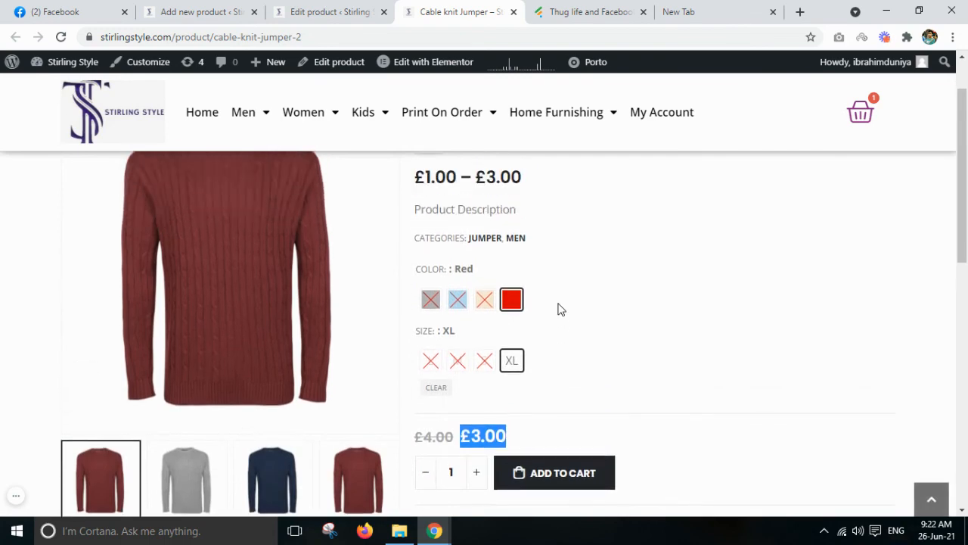
scroll(573, 317, up, 1)
scroll(515, 361, down, 1)
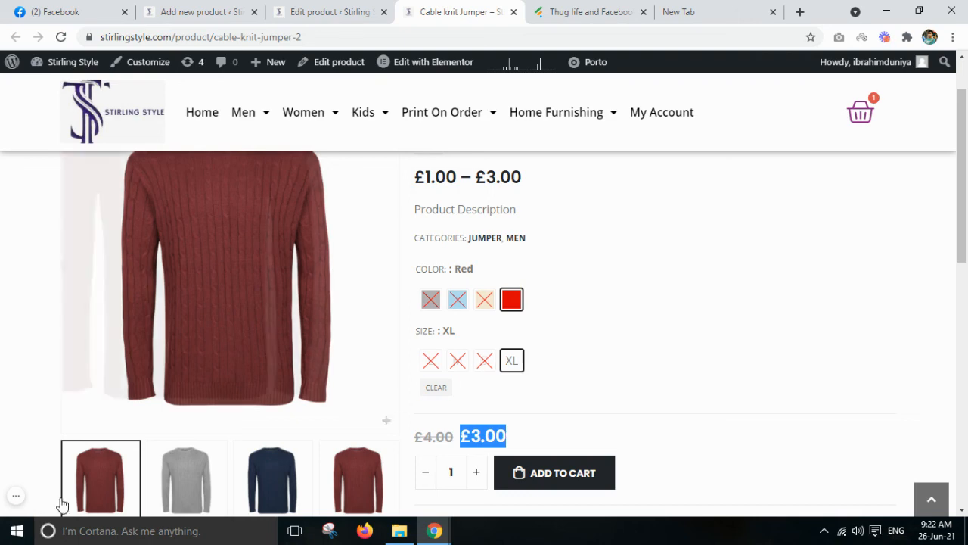
mouse_move(13, 498)
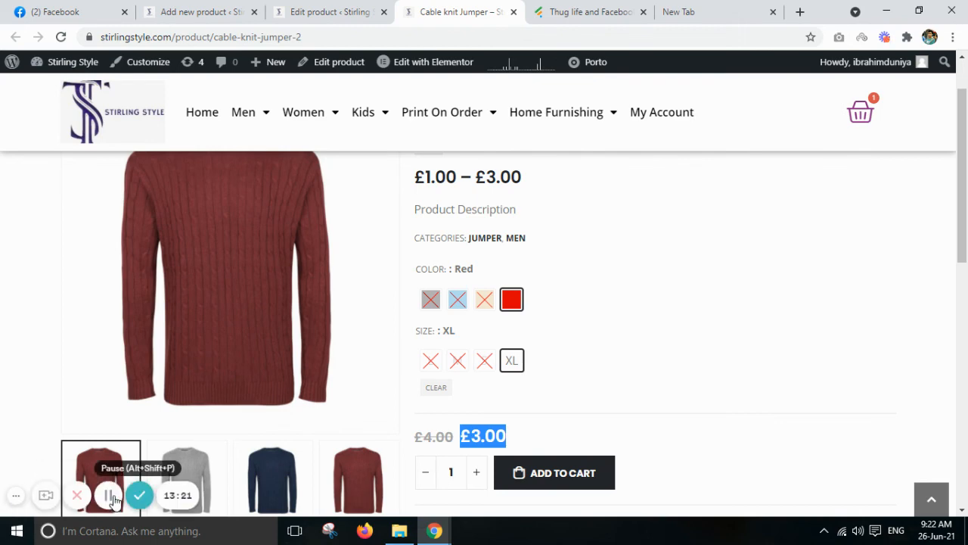